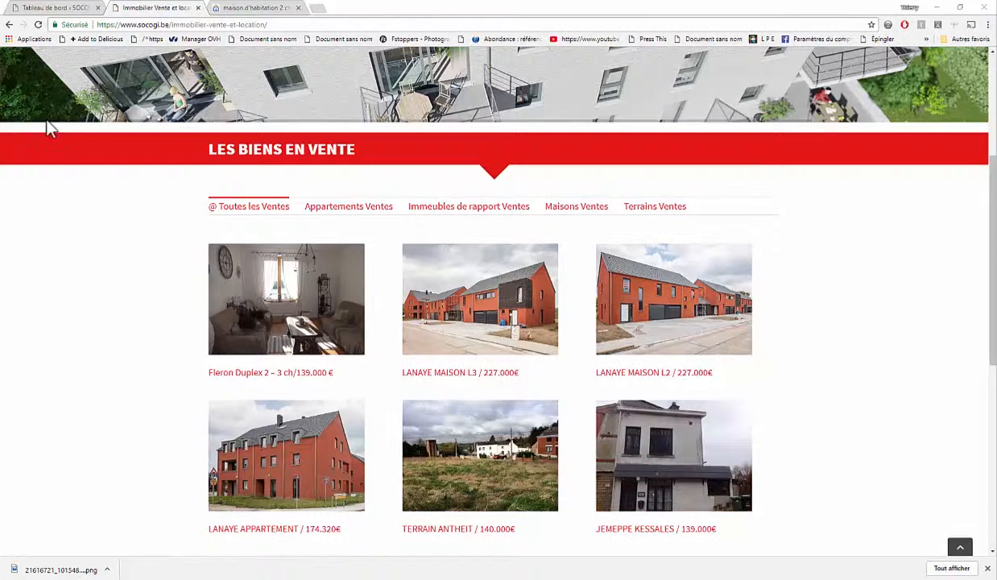
# Step: Switch to the SOCOGI WordPress dashboard and start a new portfolio post
pyautogui.click(46, 8)
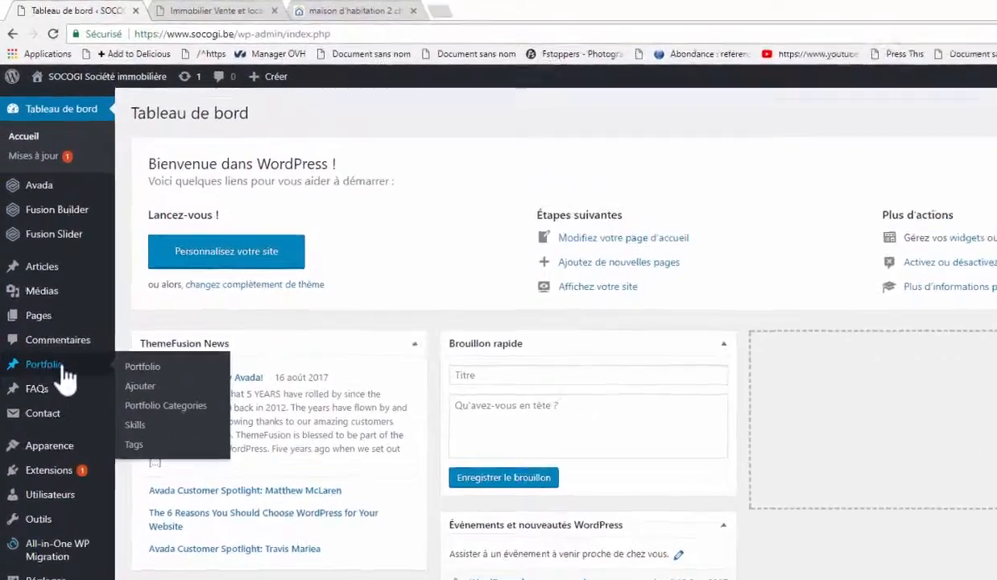
pyautogui.click(33, 263)
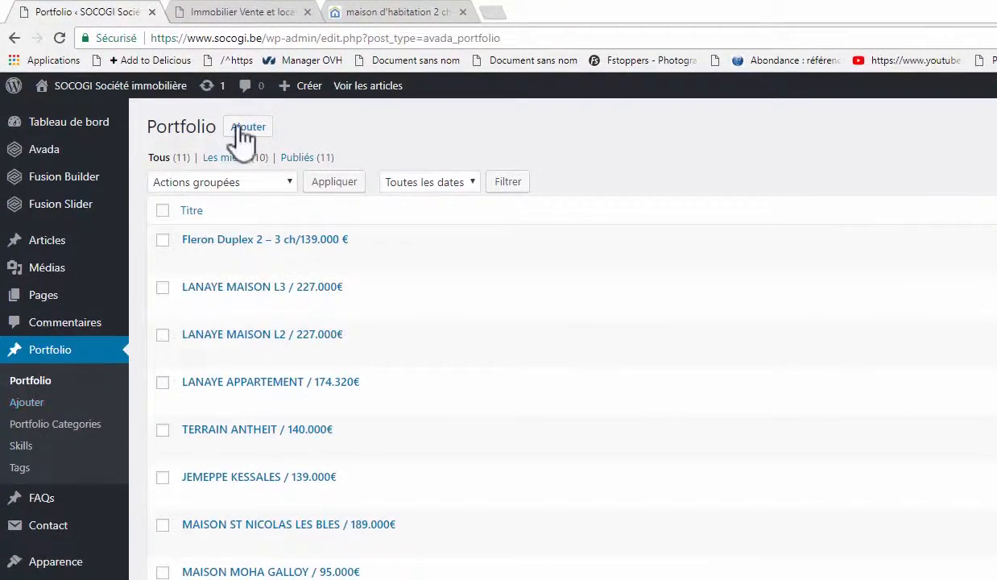
pyautogui.click(253, 126)
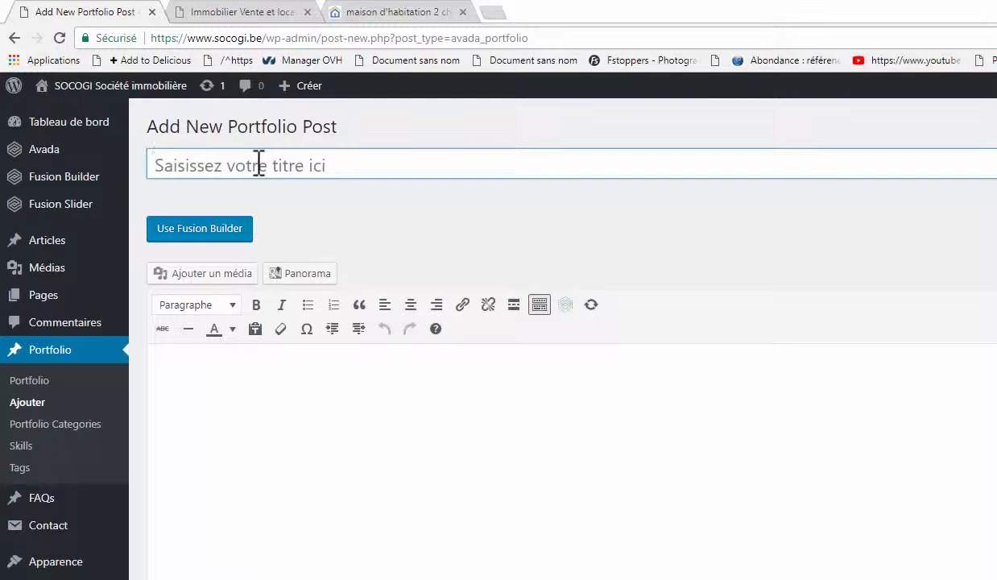
# Step: Title the portfolio post "Montegnée Maison 2 ch - 86.000€", taking the town and price from the Immoweb listing
pyautogui.click(434, 6)
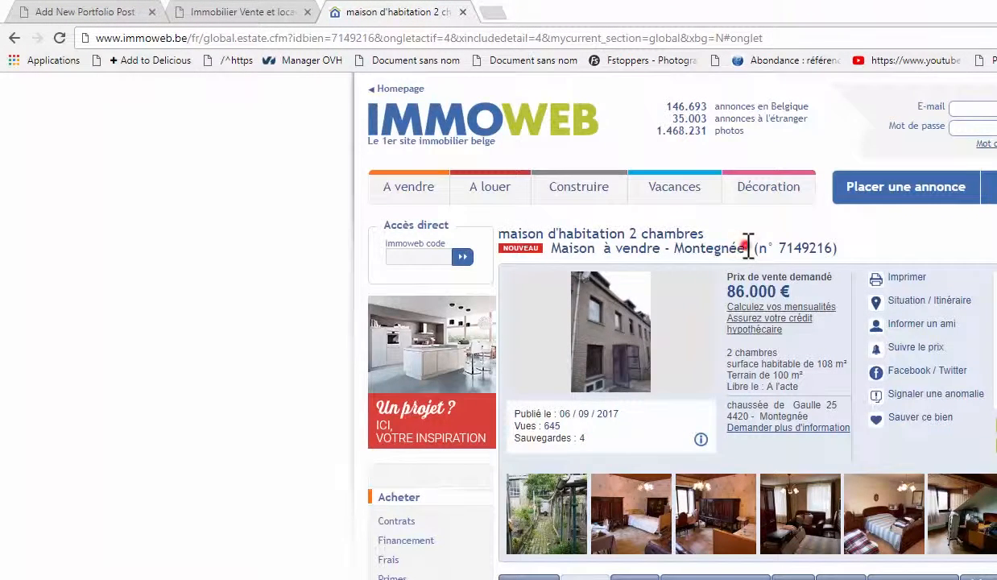
pyautogui.moveTo(748, 247); pyautogui.dragTo(674, 248)
pyautogui.hotkey('ctrl', 'c')
pyautogui.click(35, 11)
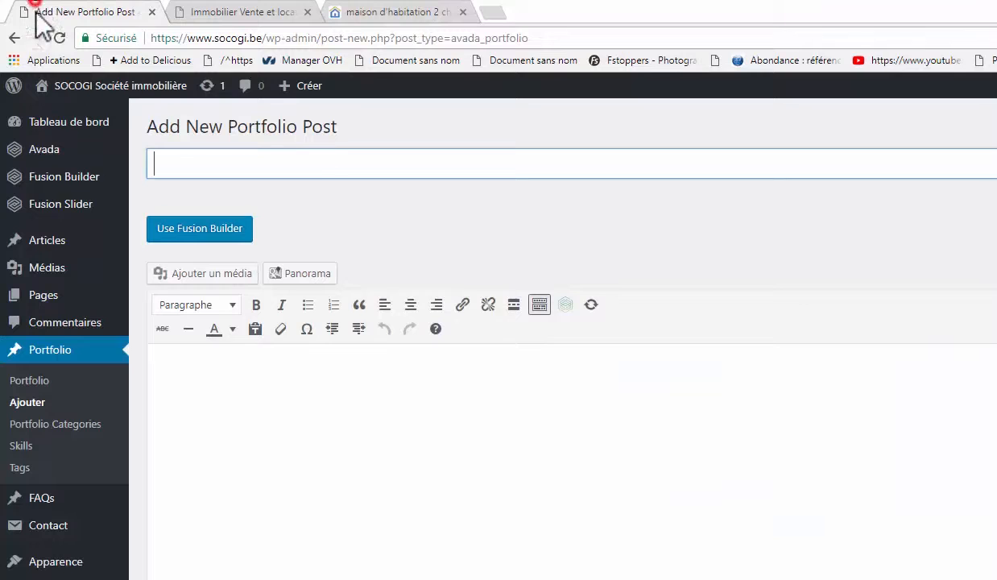
pyautogui.hotkey('ctrl', 'v')
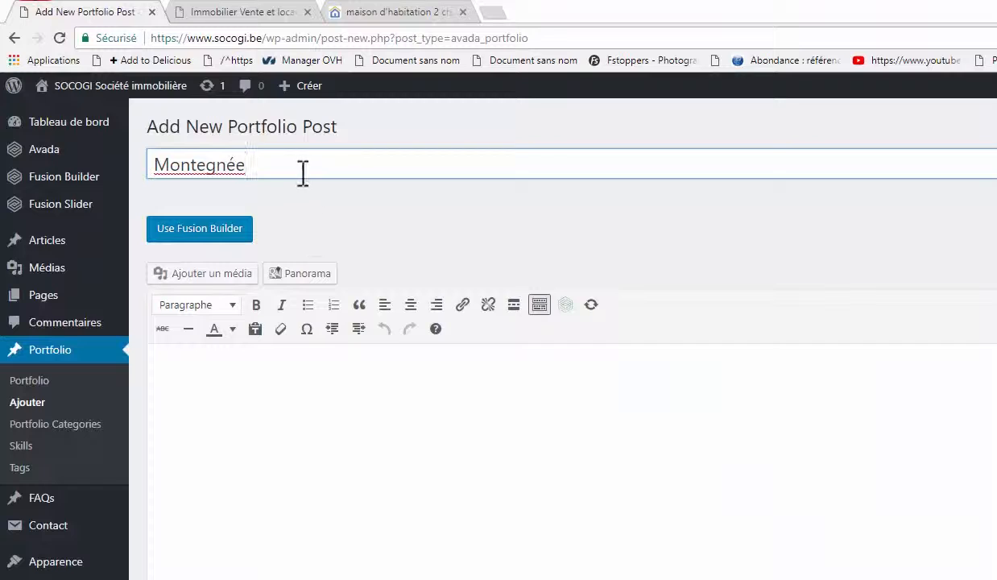
pyautogui.write('Maison ')
pyautogui.write('2 chamb')
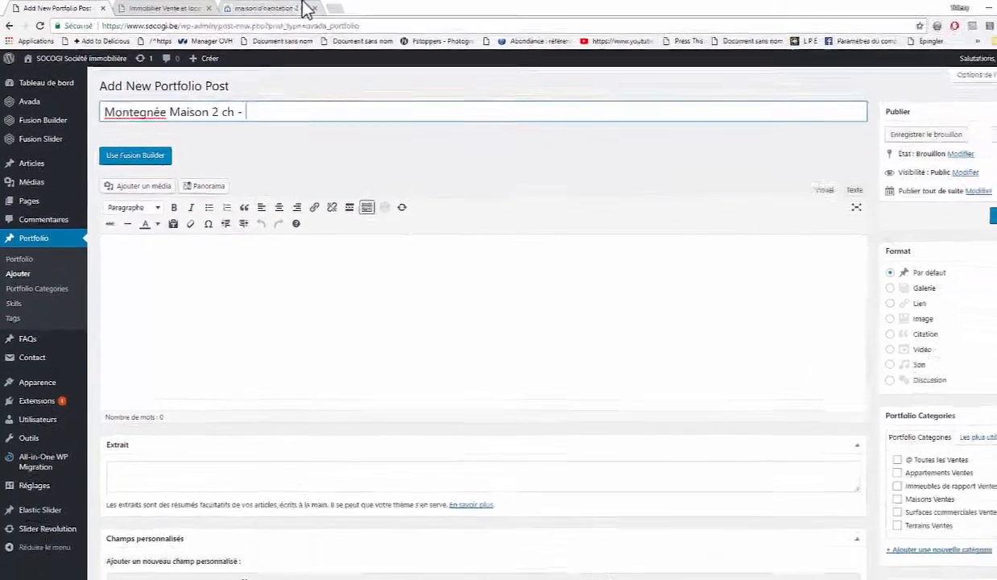
pyautogui.click(448, 11)
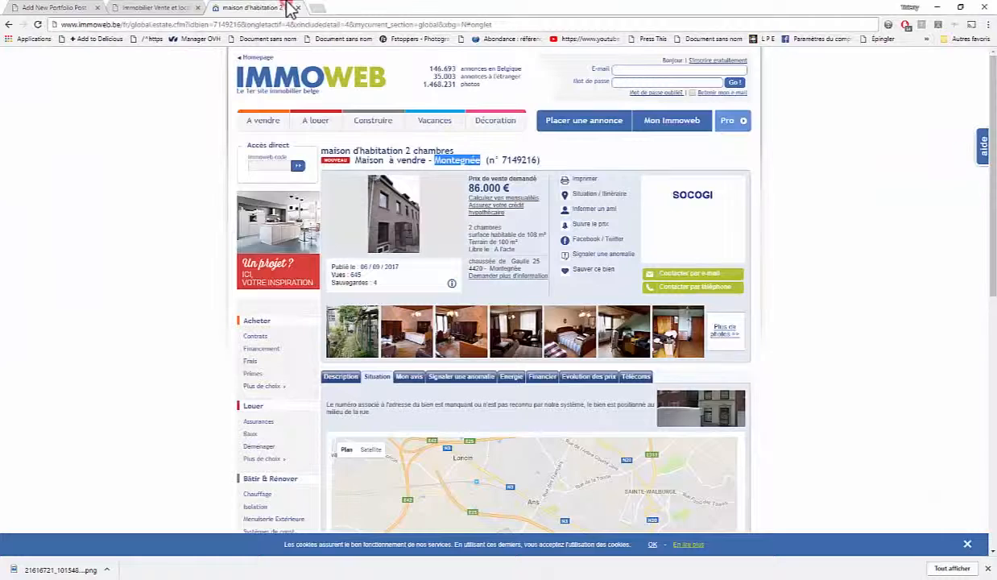
pyautogui.click(71, 9)
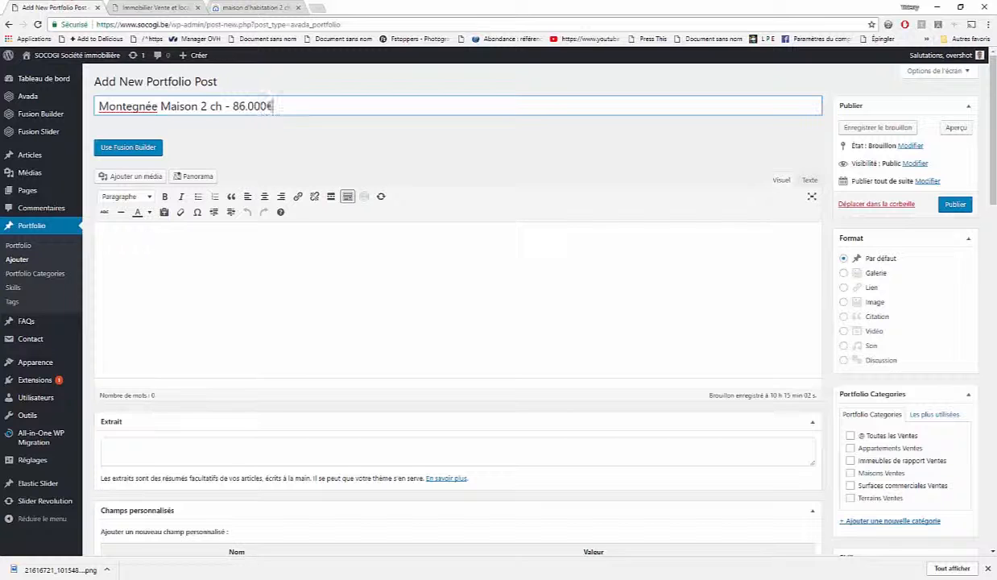
# Step: Assign the post to the portfolio categories @ Toutes les Ventes and Maisons Ventes
pyautogui.click(310, 291)
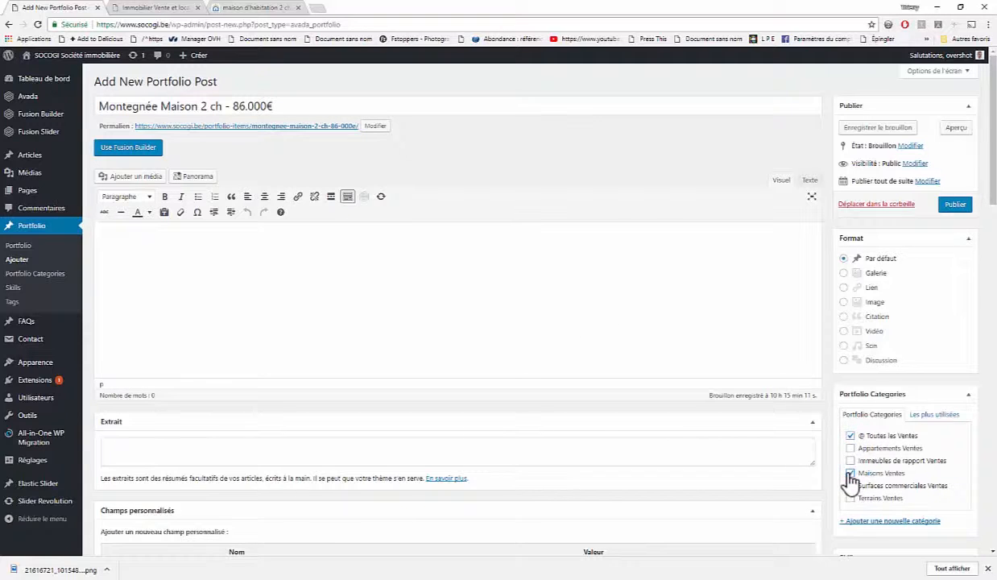
pyautogui.click(518, 297)
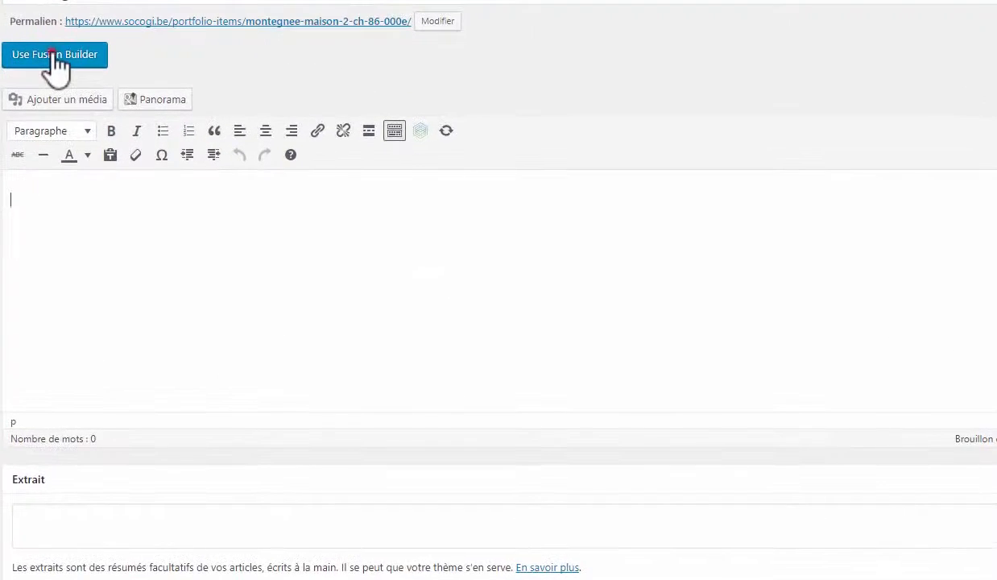
# Step: Switch the post to Fusion Builder and load the saved template TEMPLATE FLERON, replacing all page content
pyautogui.click(128, 153)
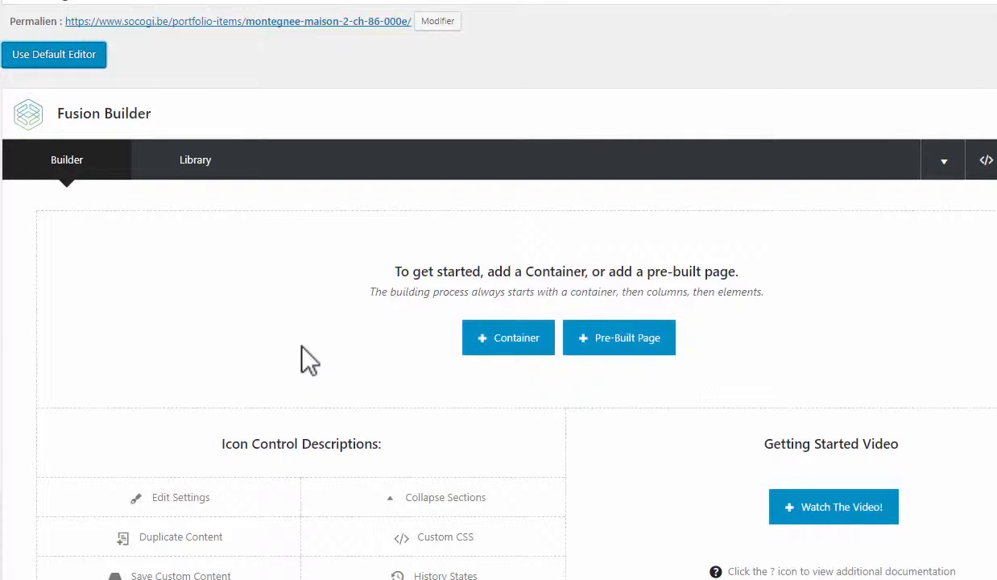
pyautogui.click(617, 342)
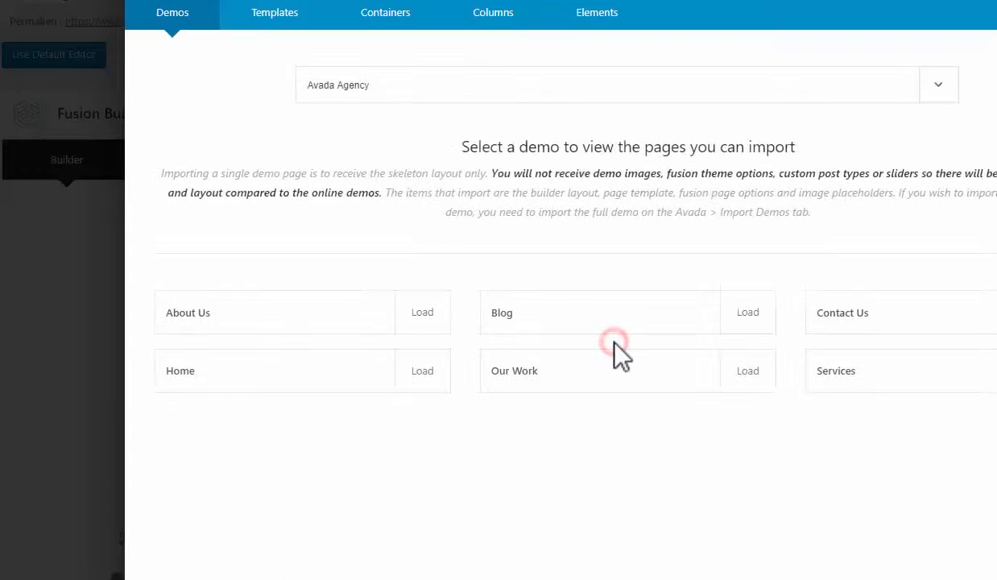
pyautogui.click(256, 16)
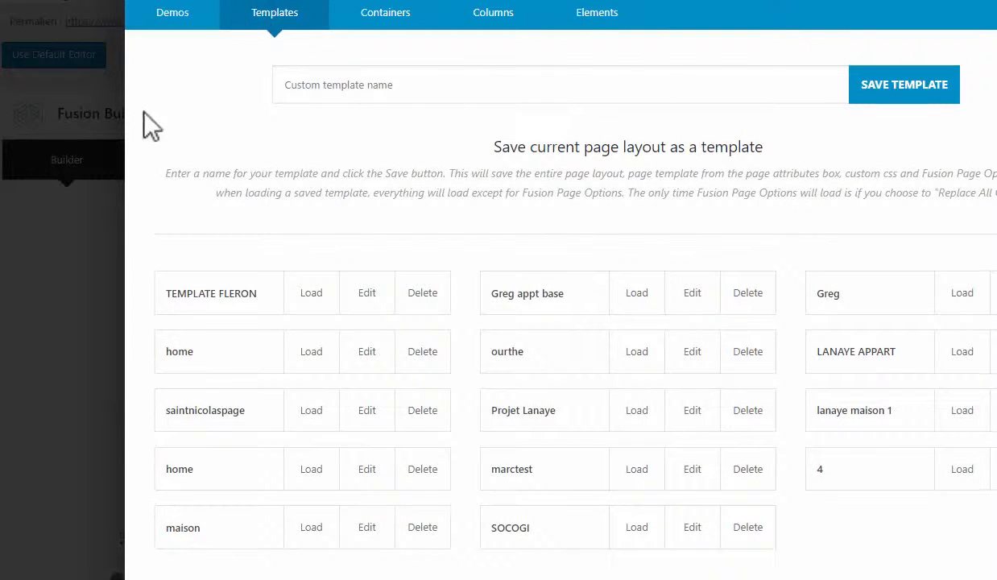
pyautogui.click(310, 297)
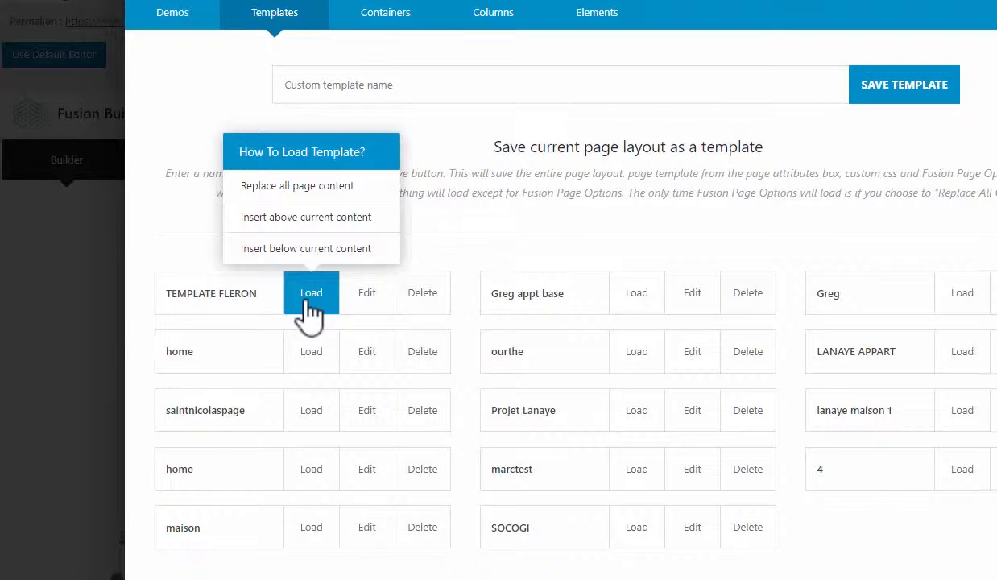
pyautogui.click(297, 180)
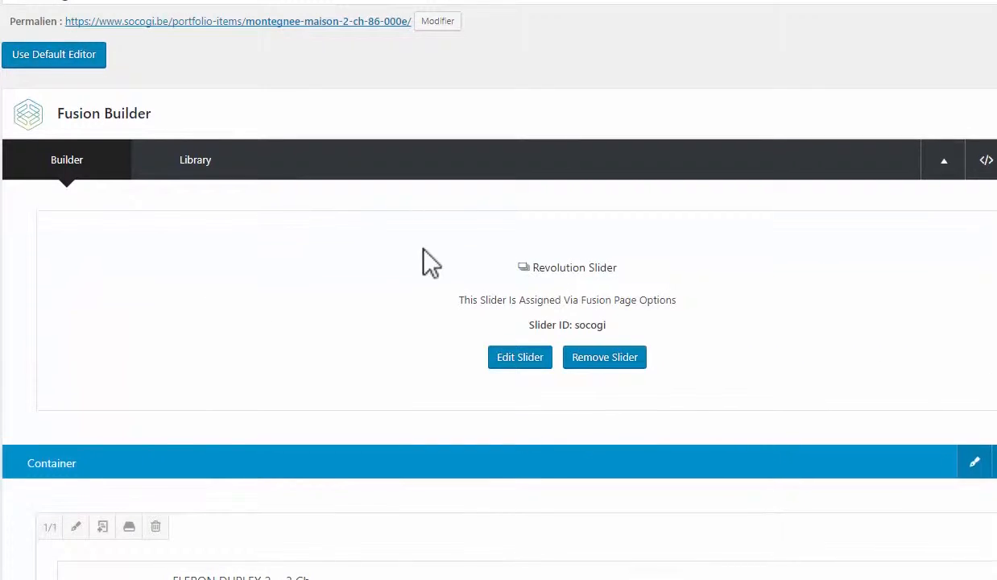
# Step: Look over the loaded template layout and open its FLERON DUPLEX title element for editing
pyautogui.scroll(-7, 423, 261)
pyautogui.moveTo(399, 450)
pyautogui.scroll(2, 327, 423)
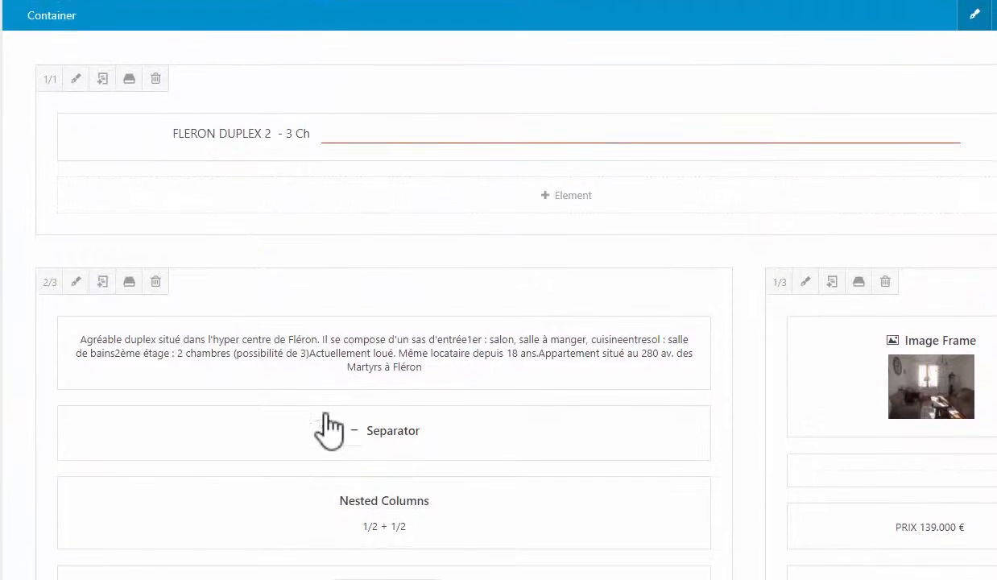
pyautogui.scroll(3, 466, 218)
pyautogui.scroll(4, 466, 216)
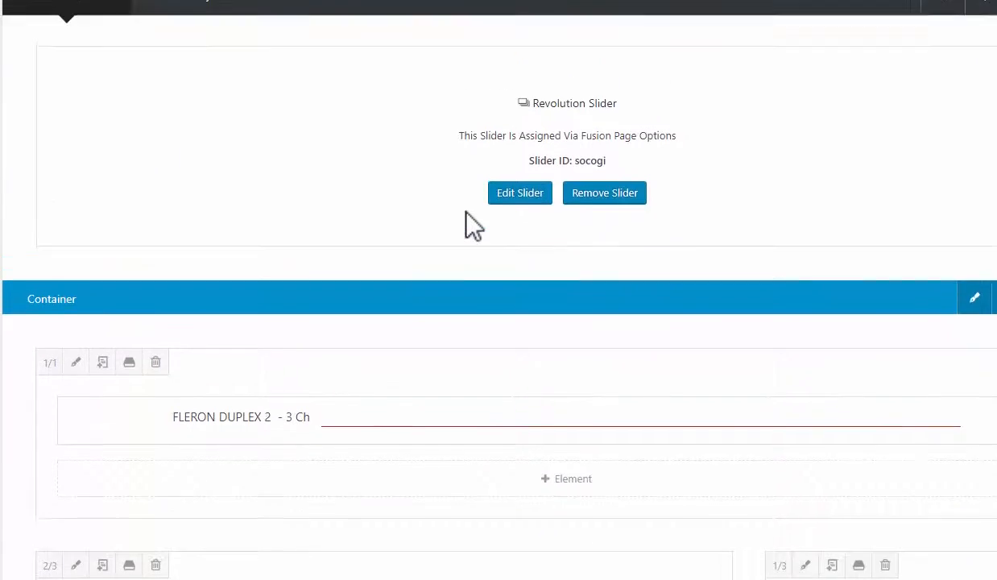
pyautogui.scroll(-2, 266, 463)
pyautogui.scroll(-1, 268, 467)
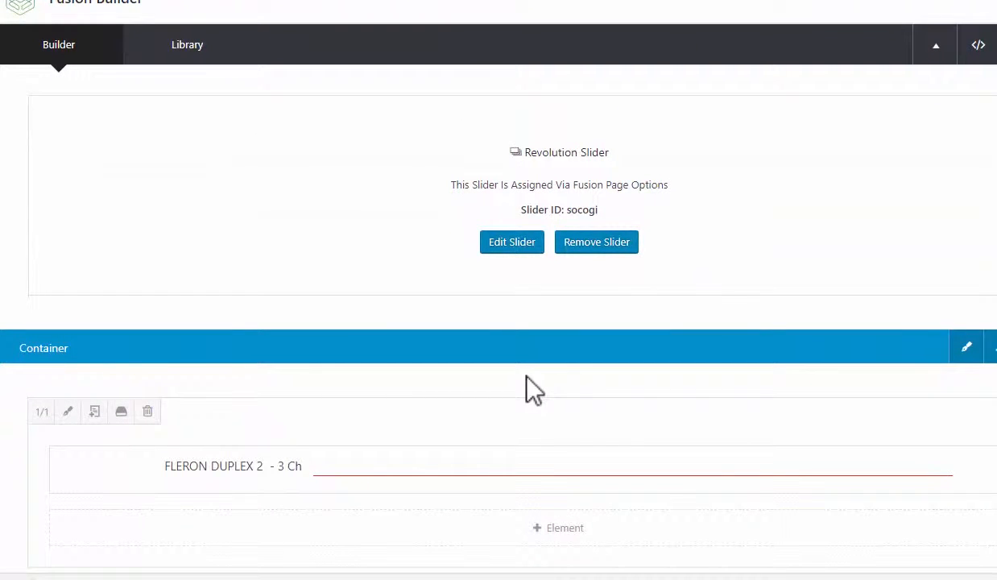
pyautogui.moveTo(566, 475)
pyautogui.click(518, 474)
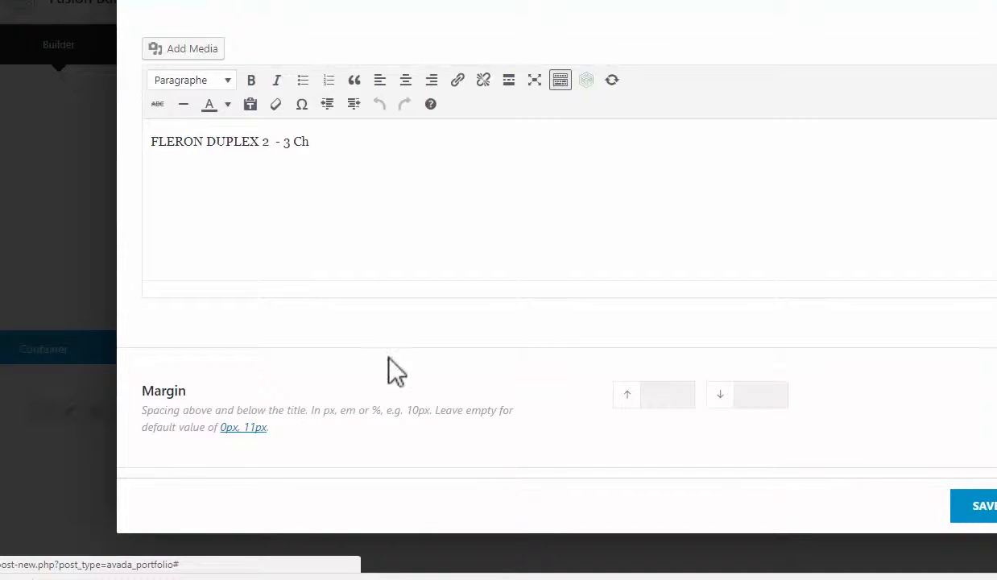
# Step: Try to replace the word FLERON in the title text with the copied town name Montegnée
pyautogui.click(262, 146)
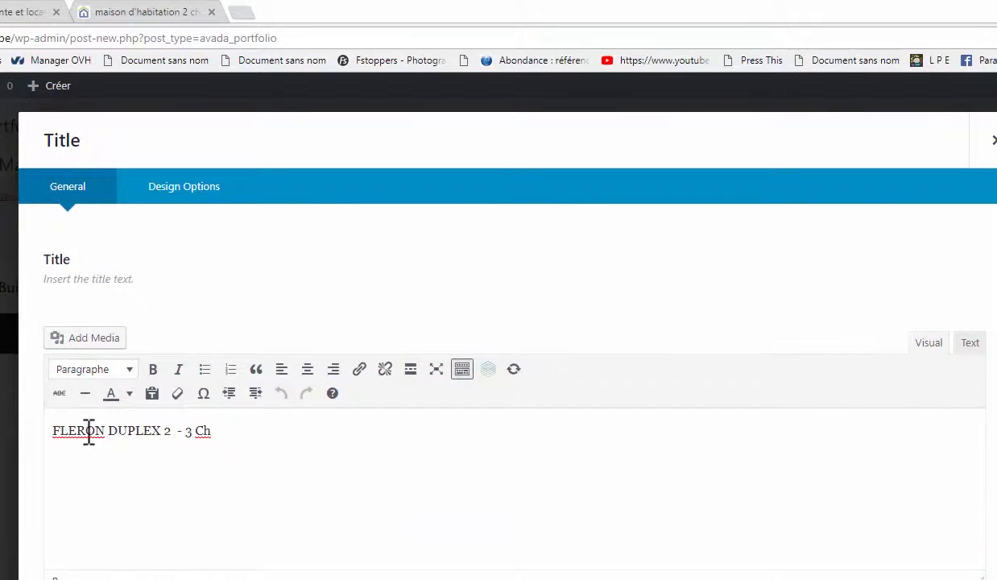
pyautogui.doubleClick(125, 324)
pyautogui.hotkey('ctrl', 'v')
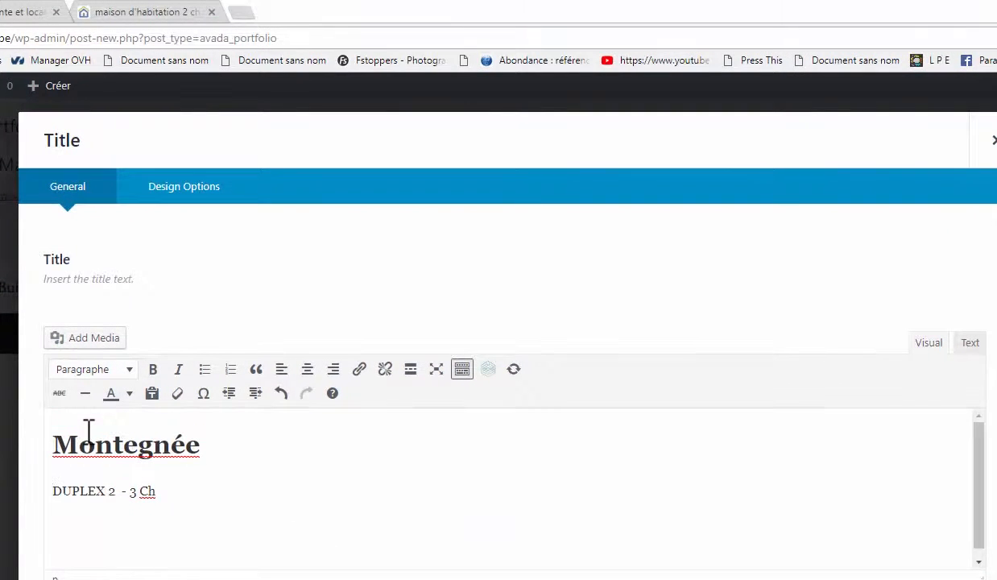
pyautogui.hotkey('ctrl', 'z')
pyautogui.rightClick(89, 431)
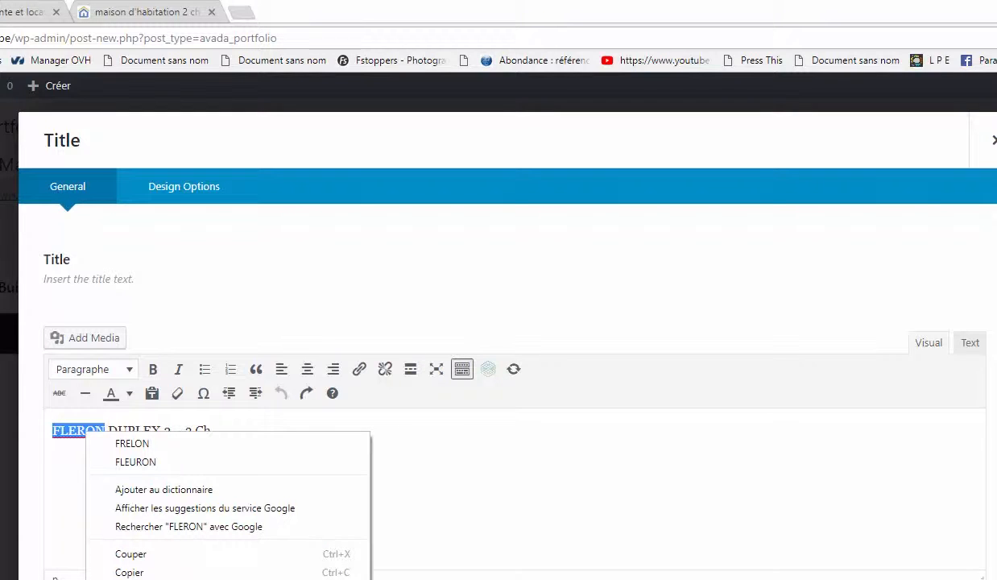
pyautogui.click(845, 419)
# Step: Change the title element's text to "Montegnée 2 chambres" in its plain-text editor and save the element
pyautogui.click(968, 342)
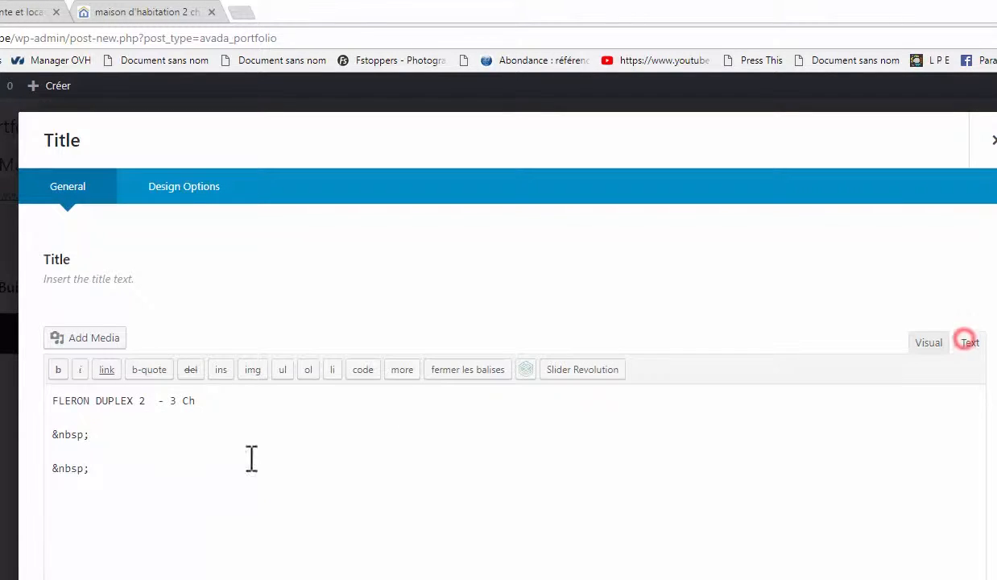
pyautogui.moveTo(55, 400); pyautogui.dragTo(141, 407)
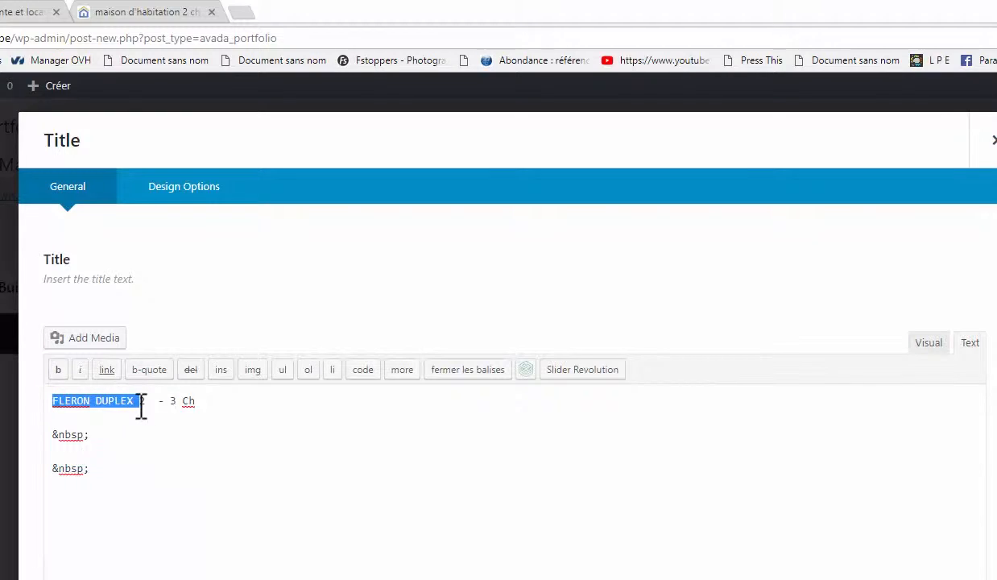
pyautogui.rightClick(125, 407)
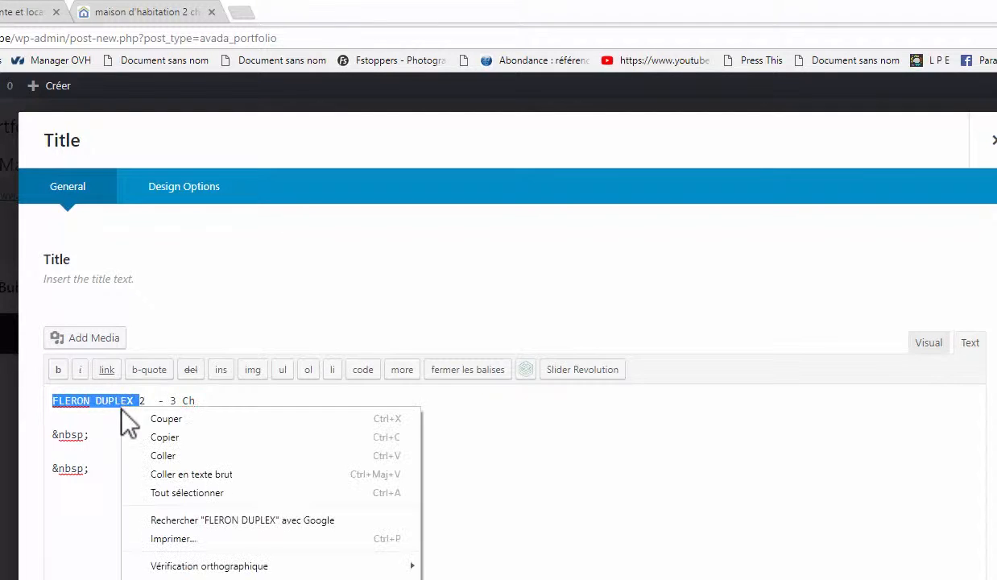
pyautogui.click(156, 456)
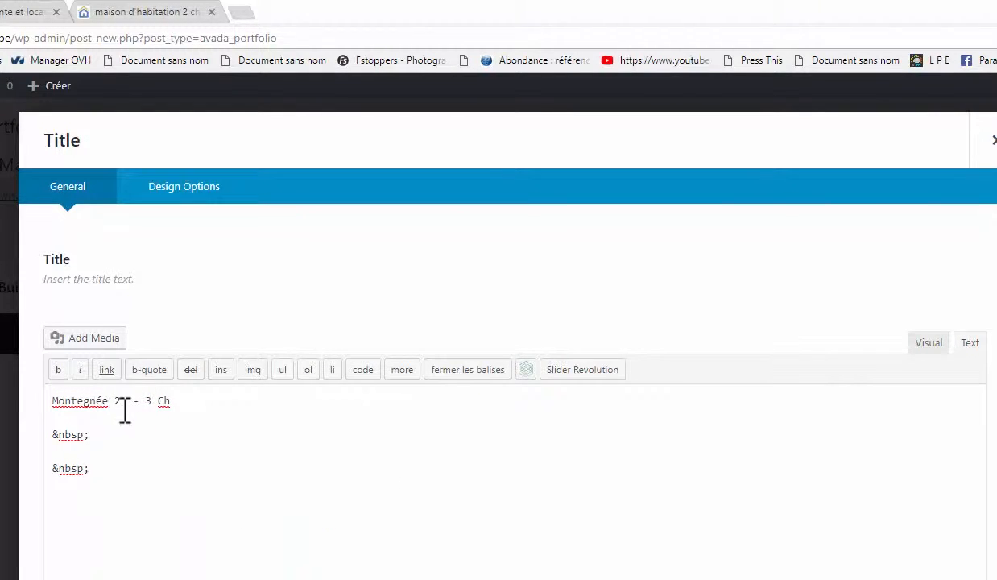
pyautogui.moveTo(127, 400); pyautogui.dragTo(173, 395)
pyautogui.press('BackSpace')
pyautogui.click(928, 345)
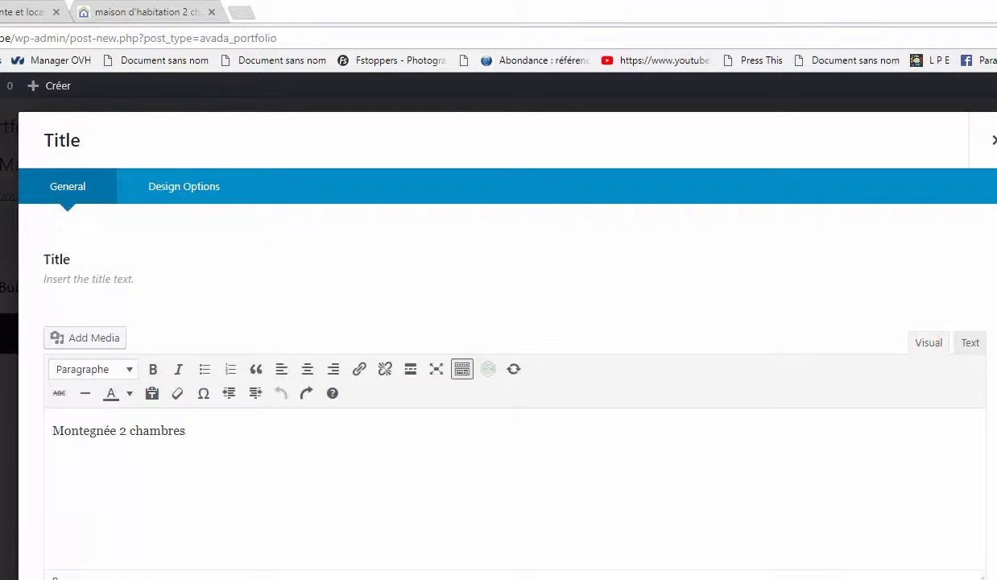
pyautogui.click(300, 575)
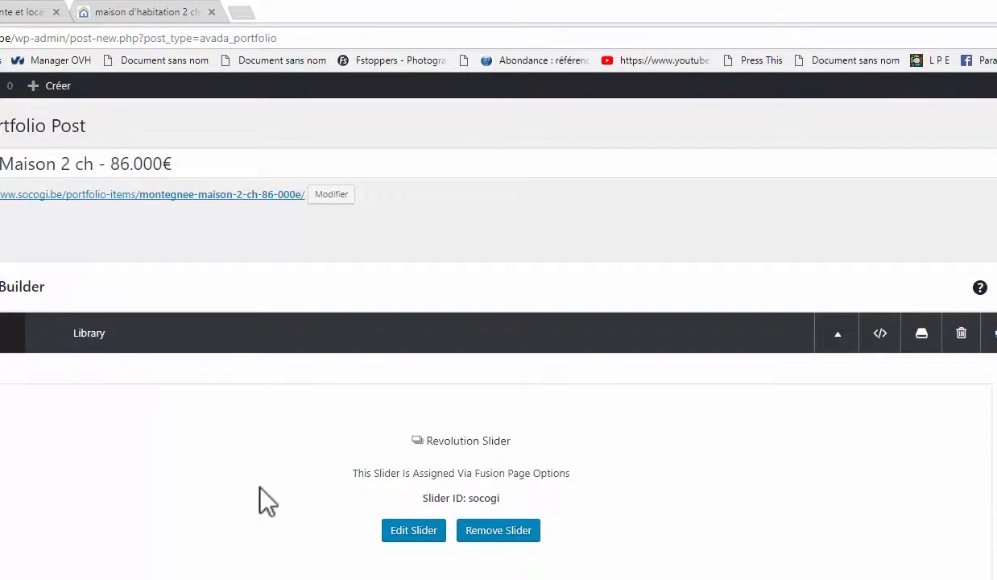
# Step: Copy the house's description paragraph from the Immoweb listing and return to the portfolio post
pyautogui.scroll(-4, 260, 487)
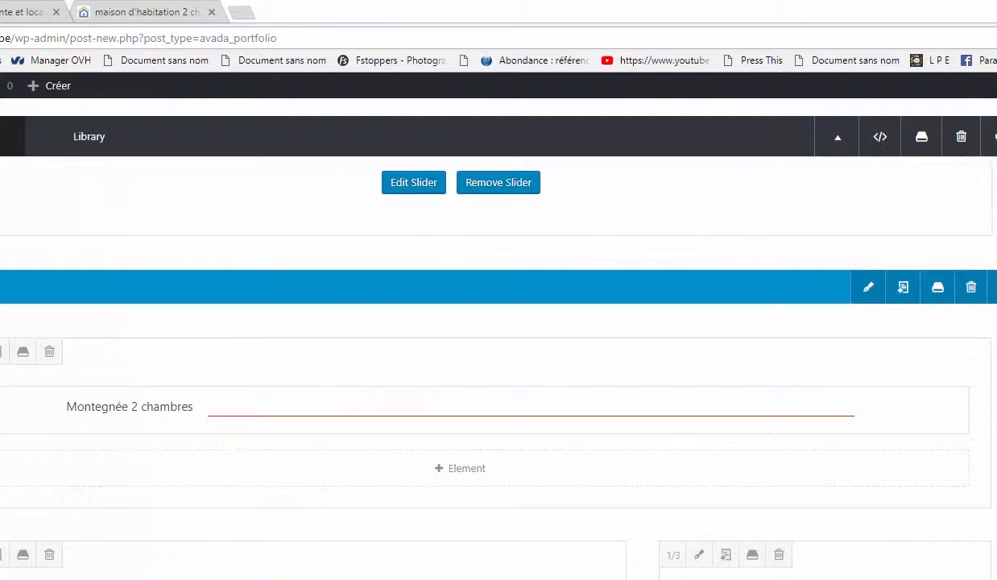
pyautogui.click(139, 12)
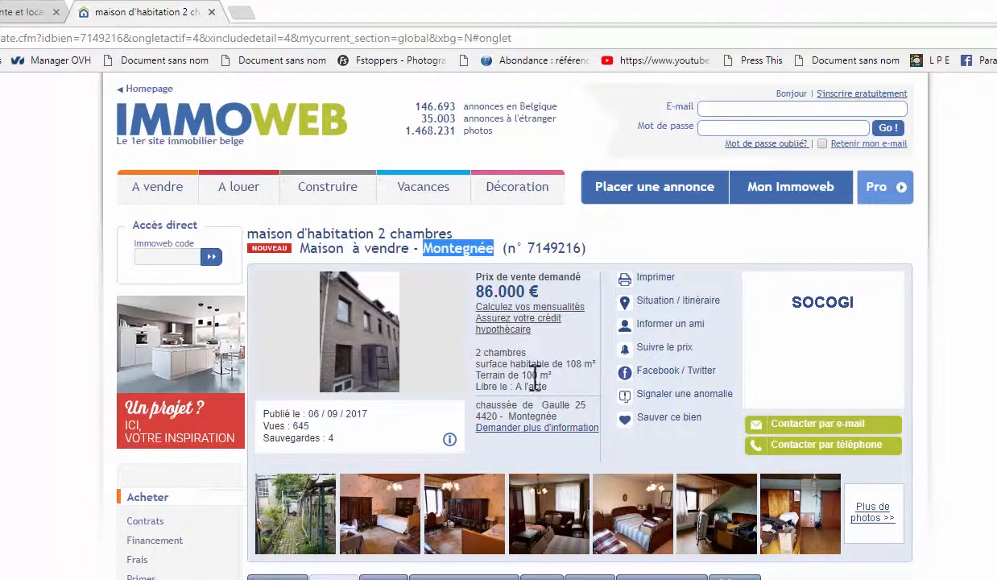
pyautogui.scroll(-2, 527, 406)
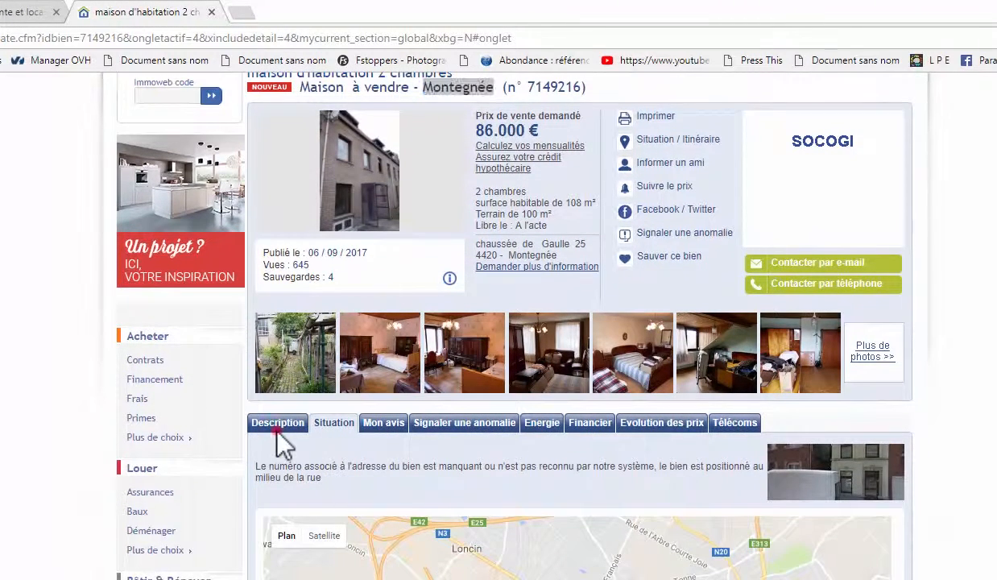
pyautogui.click(275, 426)
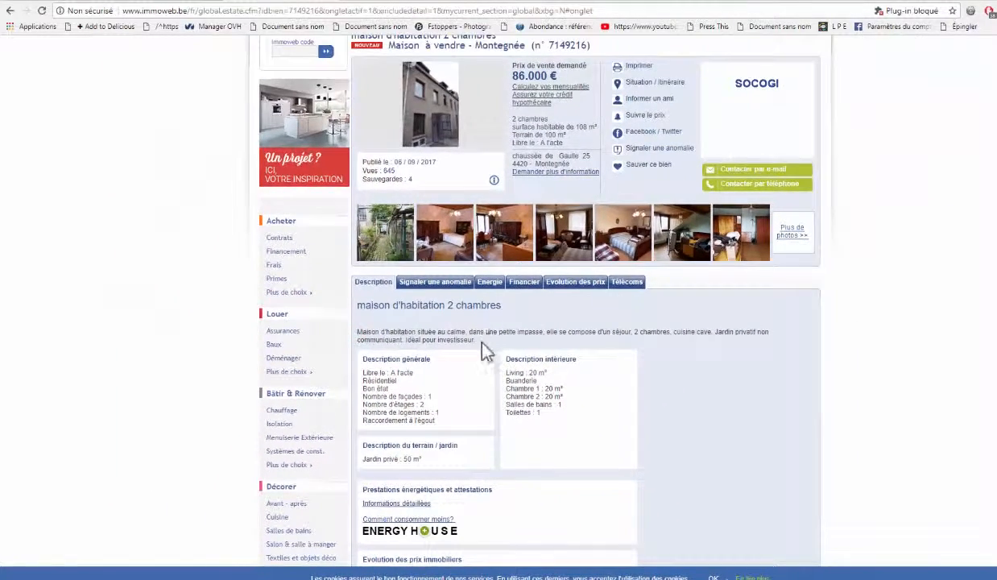
pyautogui.moveTo(477, 339); pyautogui.dragTo(359, 333)
pyautogui.rightClick(359, 334)
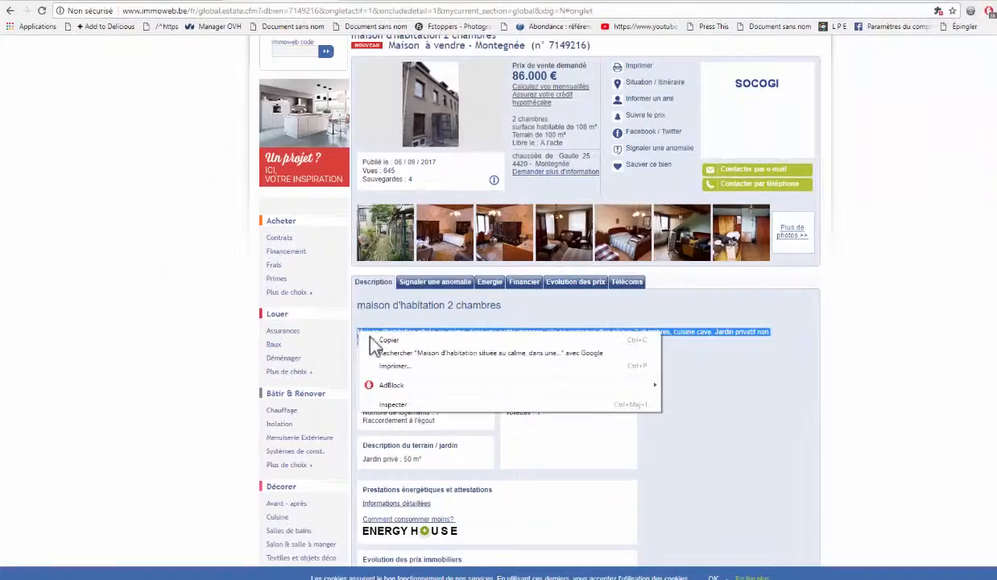
pyautogui.click(387, 340)
pyautogui.click(56, 8)
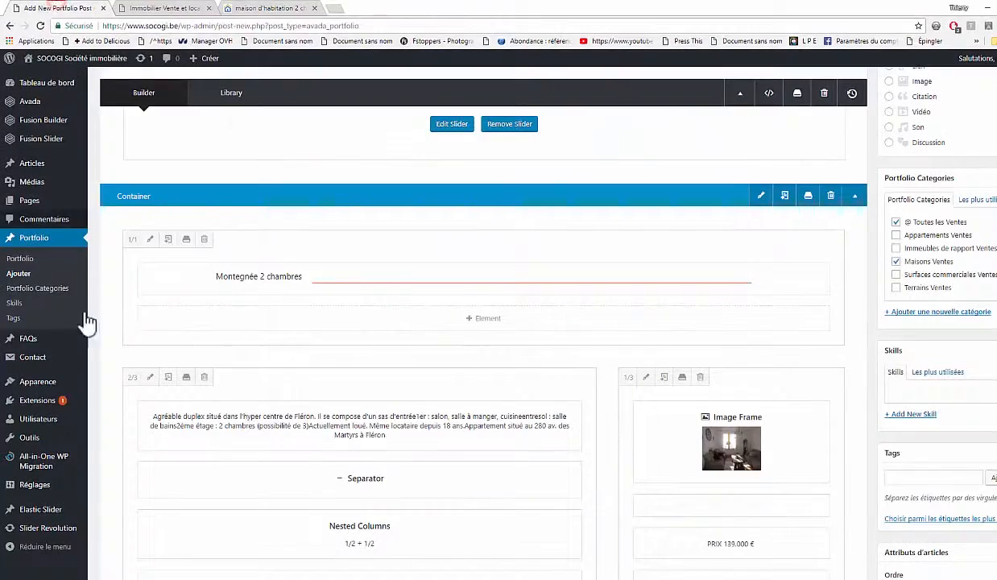
# Step: Replace the Fléron text block's content with the copied house description pasted as plain text, and save the element
pyautogui.click(330, 427)
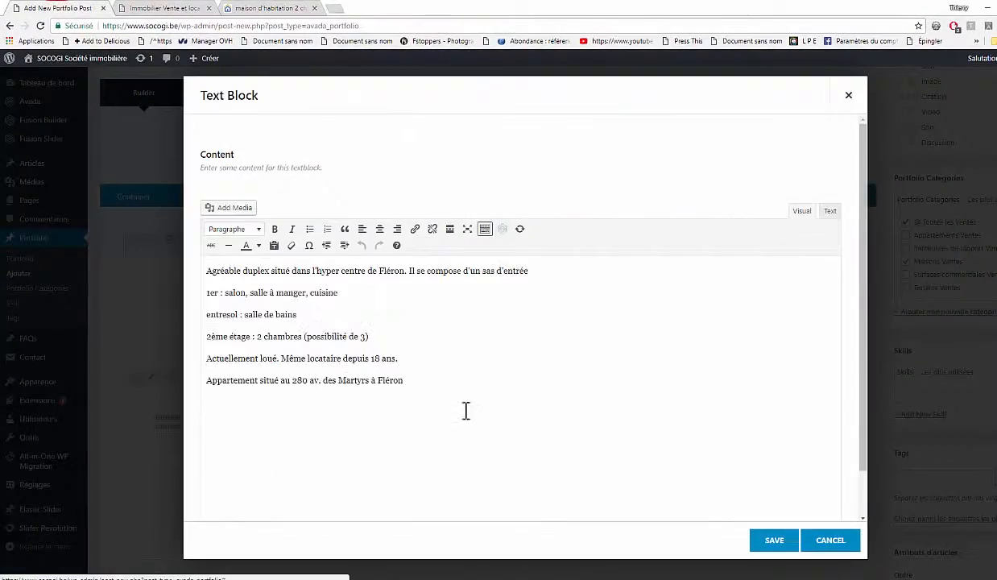
pyautogui.moveTo(456, 388); pyautogui.dragTo(132, 249)
pyautogui.rightClick(213, 269)
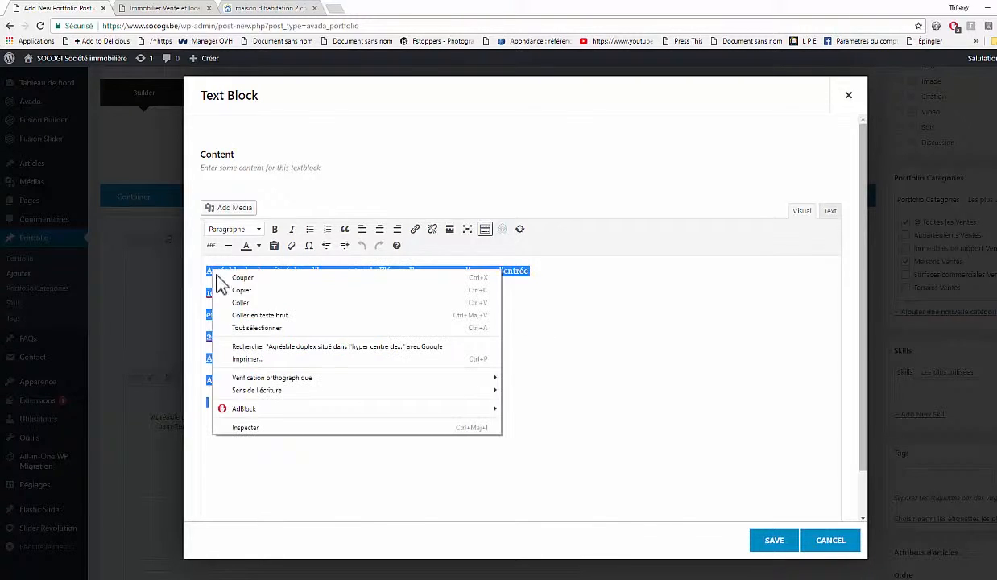
pyautogui.click(243, 314)
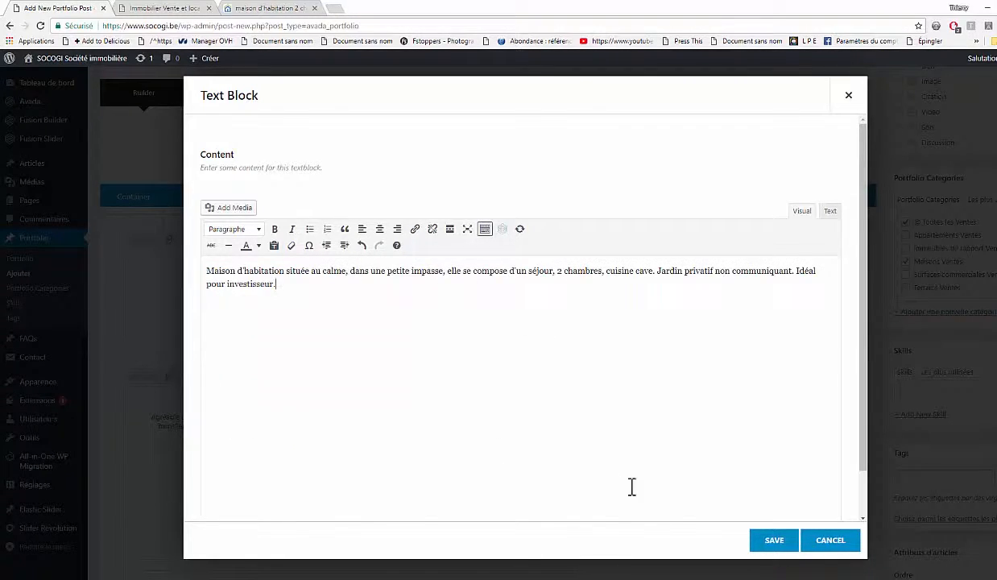
pyautogui.click(772, 544)
# Step: Change the price text block to read "PRIX 86.000 €" and save the element
pyautogui.scroll(-2, 505, 363)
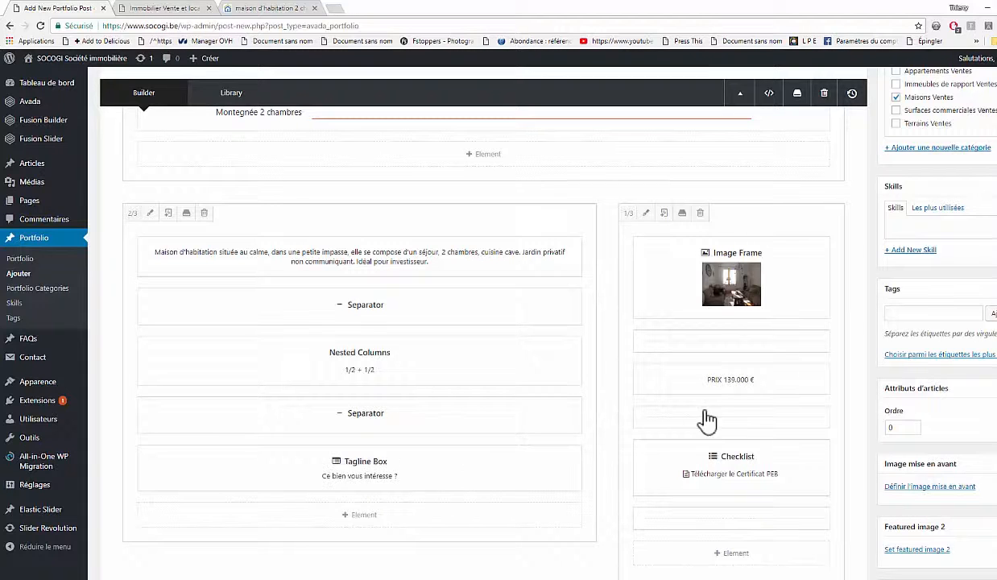
pyautogui.click(709, 377)
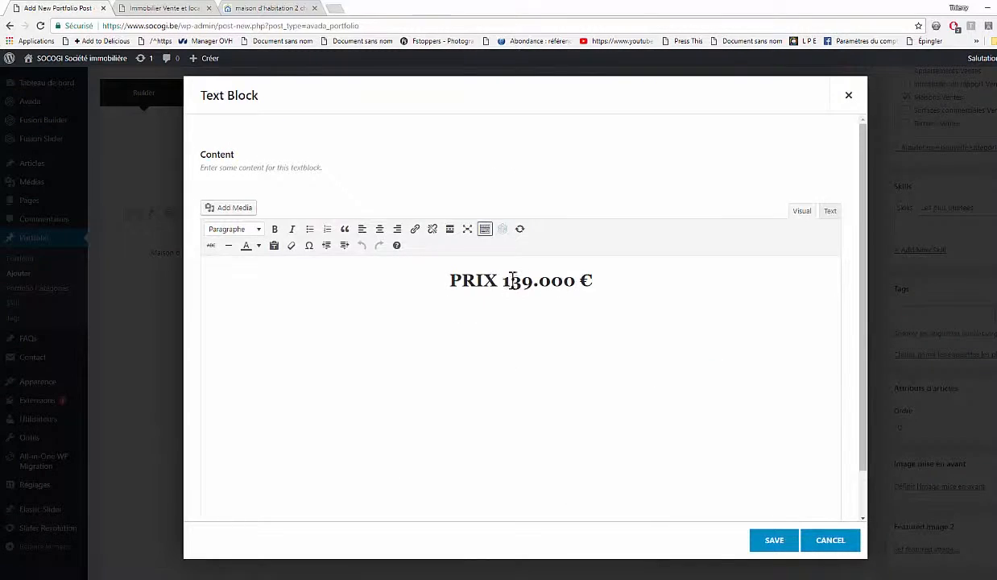
pyautogui.moveTo(501, 281); pyautogui.dragTo(526, 287)
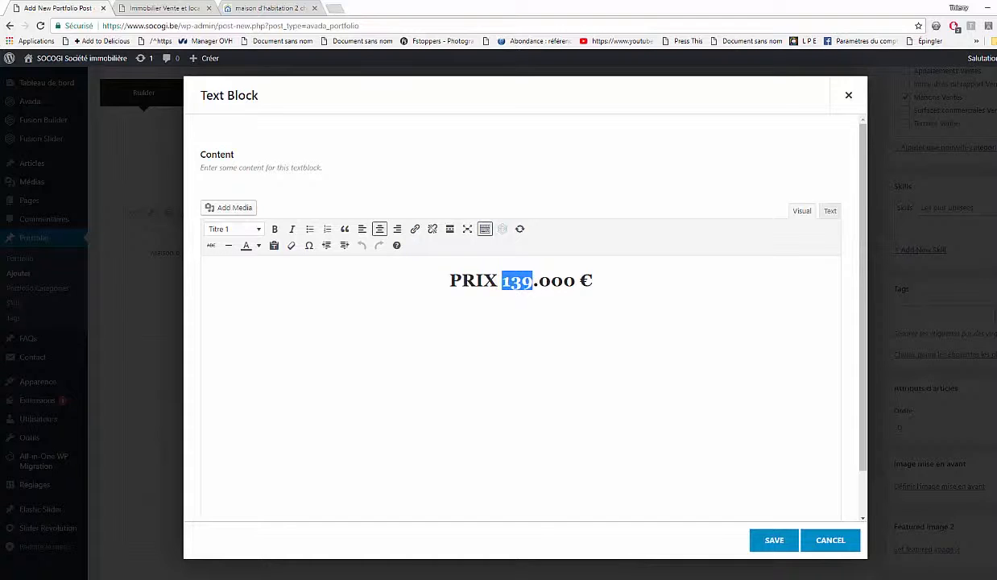
pyautogui.write('86')
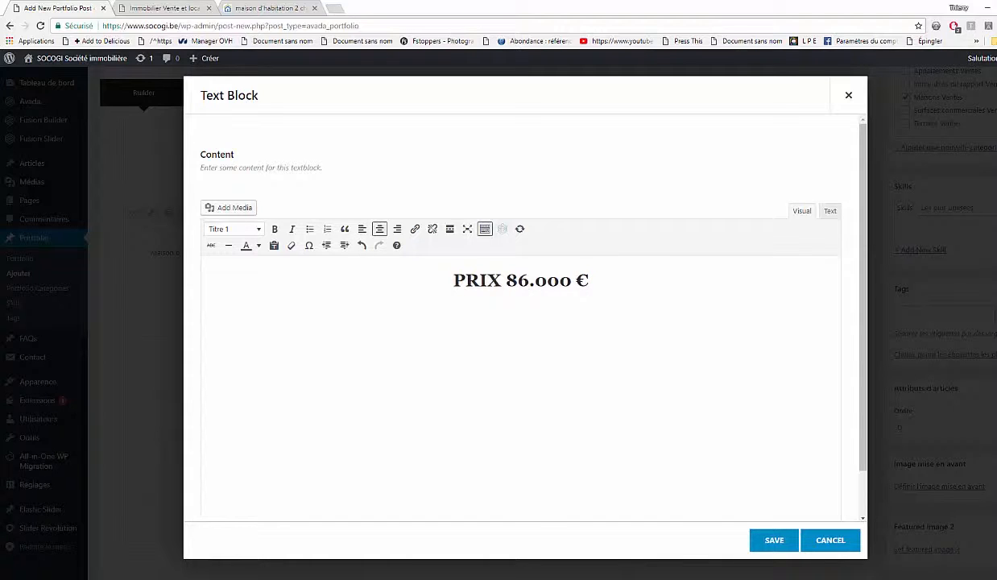
pyautogui.click(776, 540)
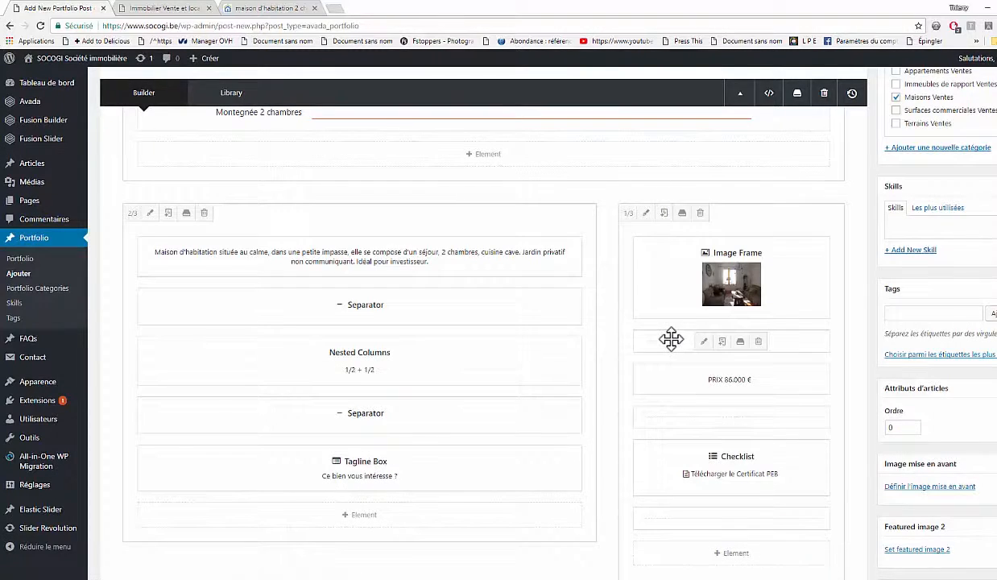
# Step: Locate the Google Map element in the layout, then copy the house's street address from the Immoweb listing and return to the portfolio post
pyautogui.scroll(-3, 670, 340)
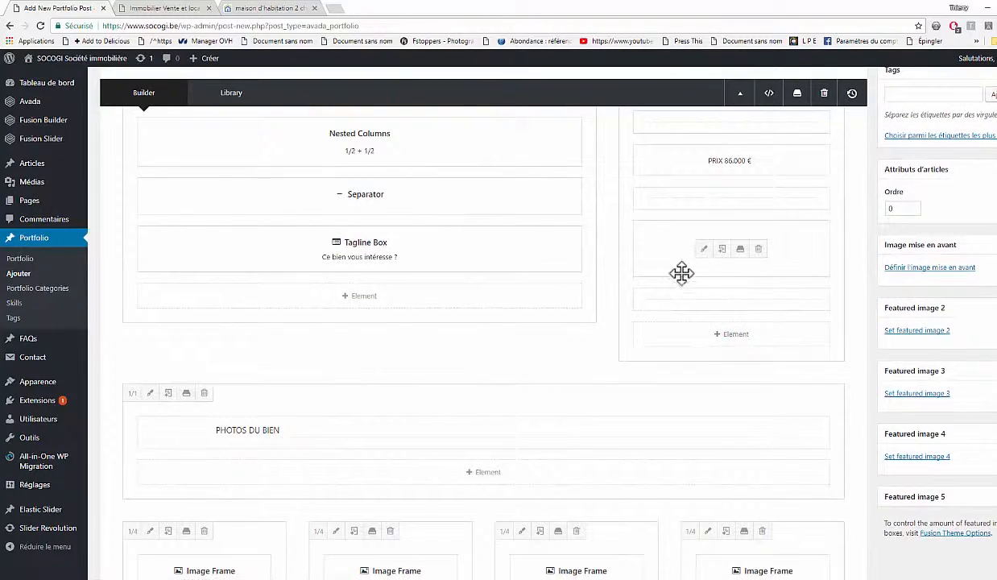
pyautogui.scroll(-3, 296, 473)
pyautogui.scroll(-5, 296, 472)
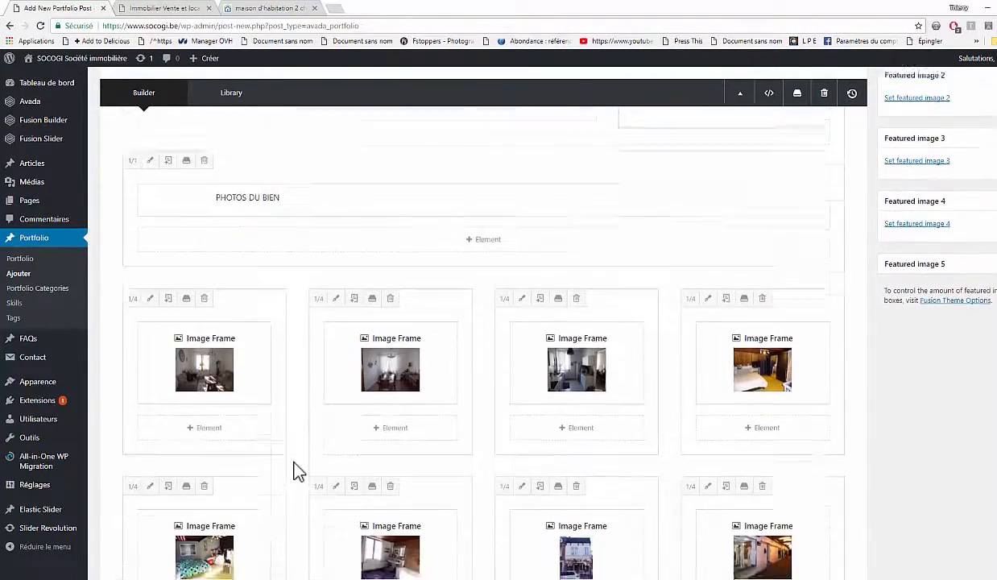
pyautogui.scroll(-6, 293, 462)
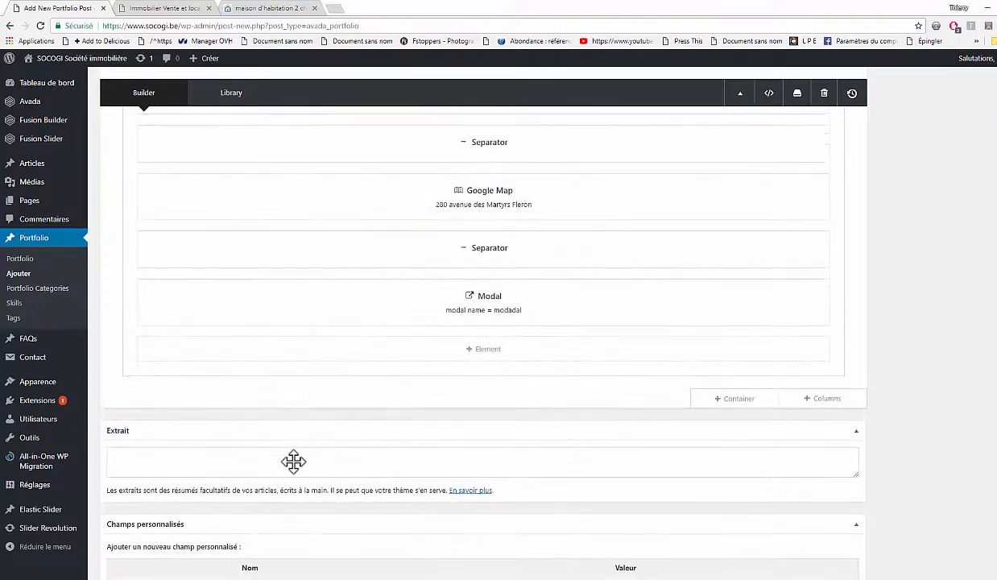
pyautogui.scroll(2, 296, 462)
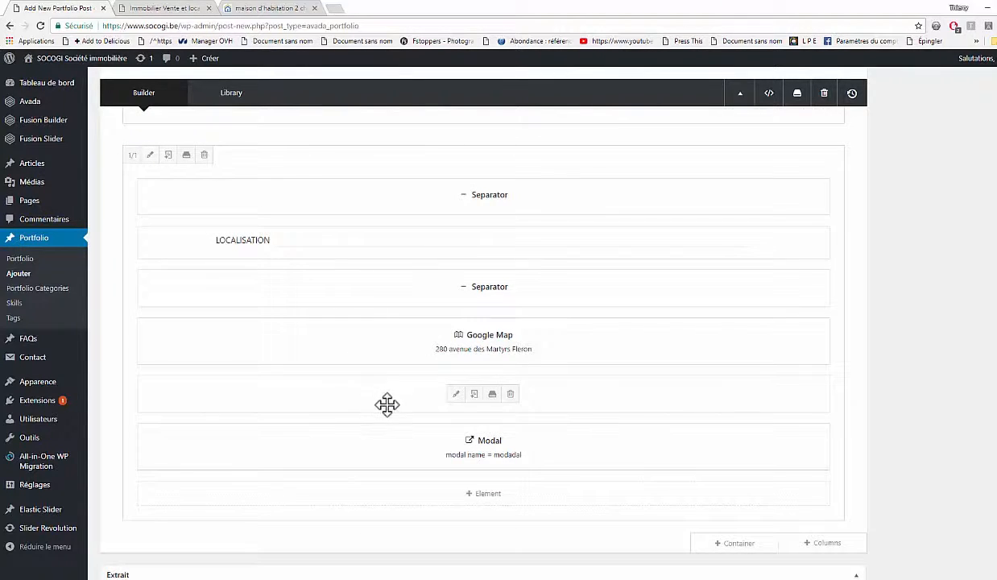
pyautogui.click(274, 10)
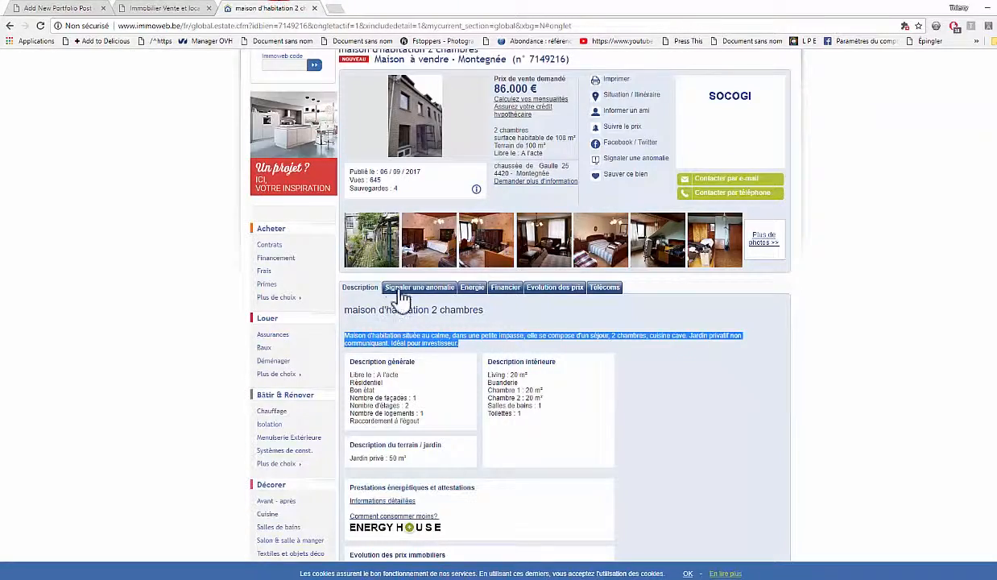
pyautogui.scroll(1, 463, 333)
pyautogui.scroll(1, 463, 333)
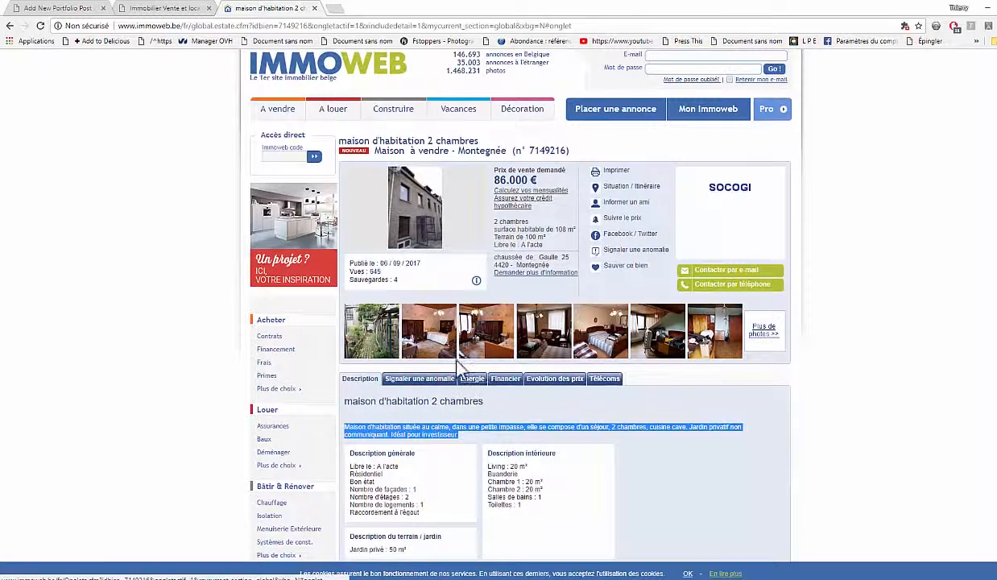
pyautogui.moveTo(494, 256); pyautogui.dragTo(568, 278)
pyautogui.rightClick(496, 260)
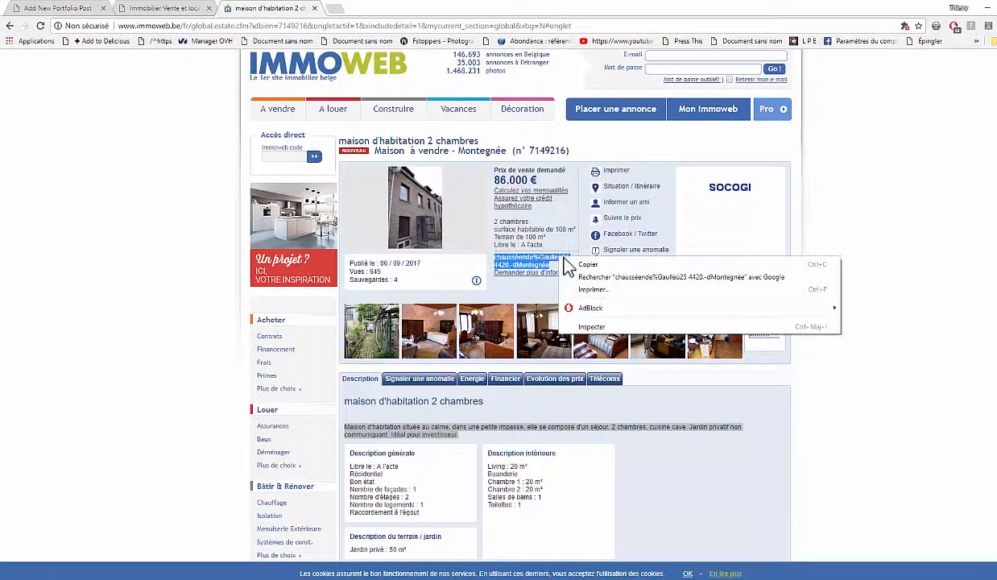
pyautogui.click(520, 268)
pyautogui.click(62, 14)
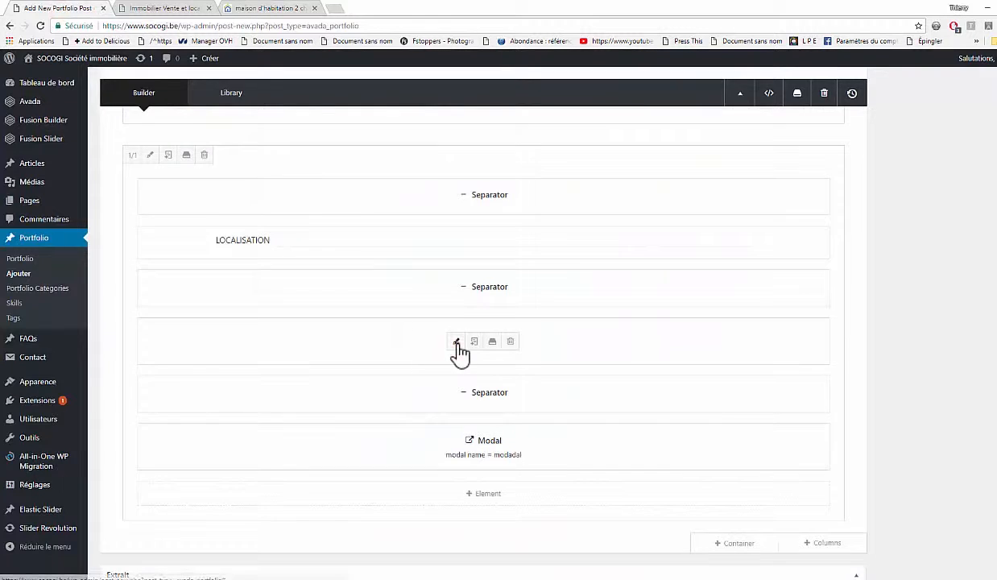
# Step: Replace the Google Map element's address with the copied house address, clean up its stray characters and line break, and save the element
pyautogui.click(456, 342)
pyautogui.hotkey('ctrl', 'a')
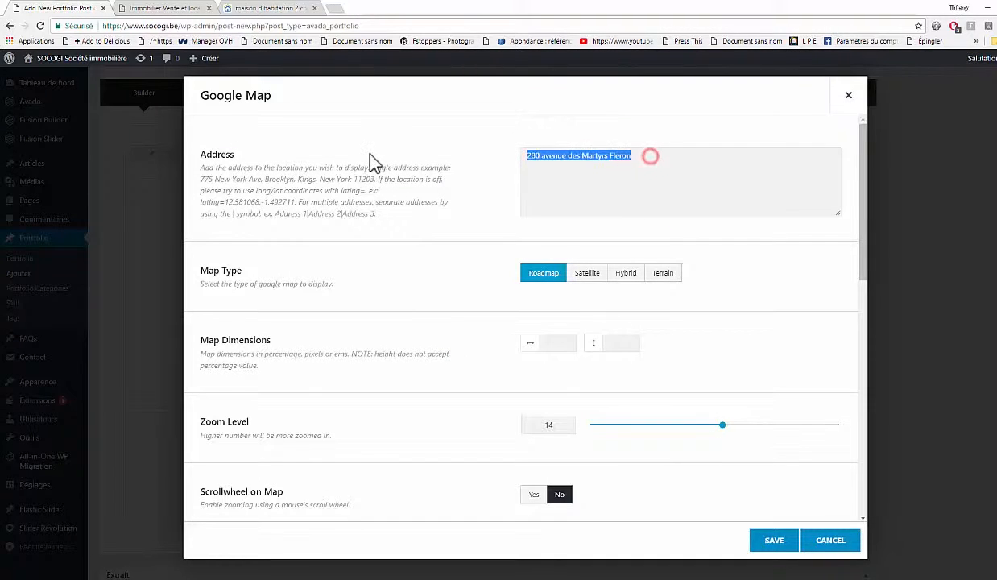
pyautogui.hotkey('ctrl', 'v')
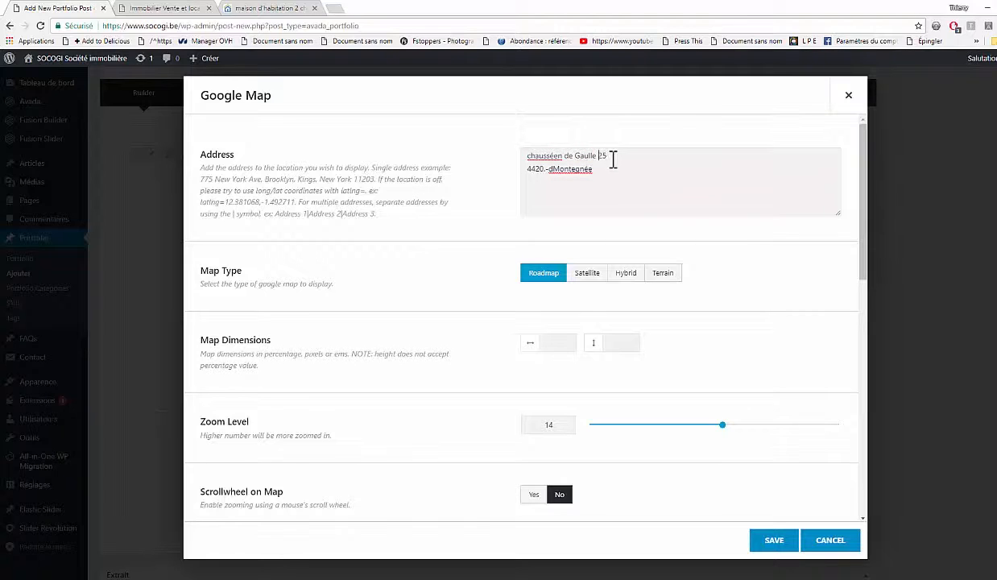
pyautogui.press('Delete')
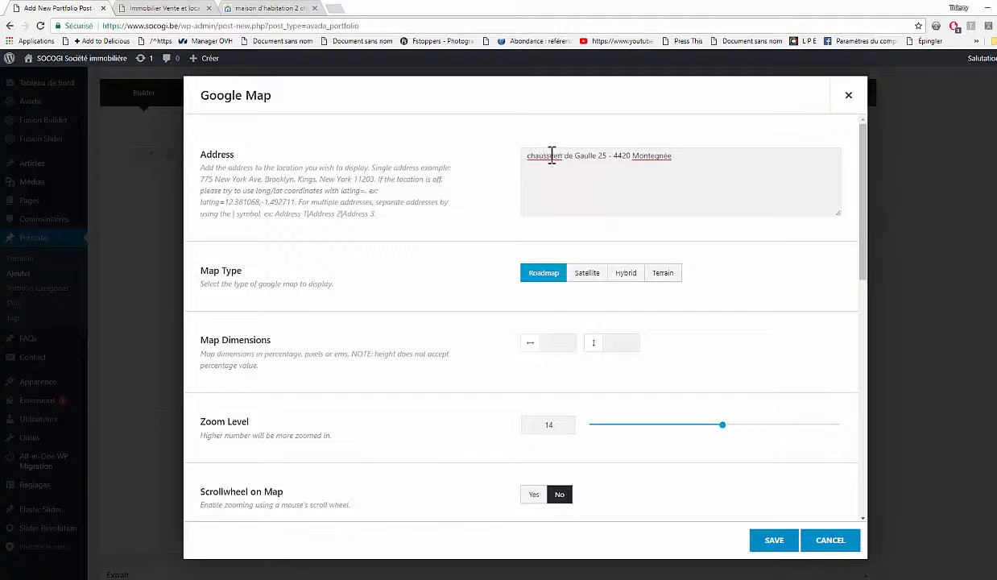
pyautogui.press('Delete')
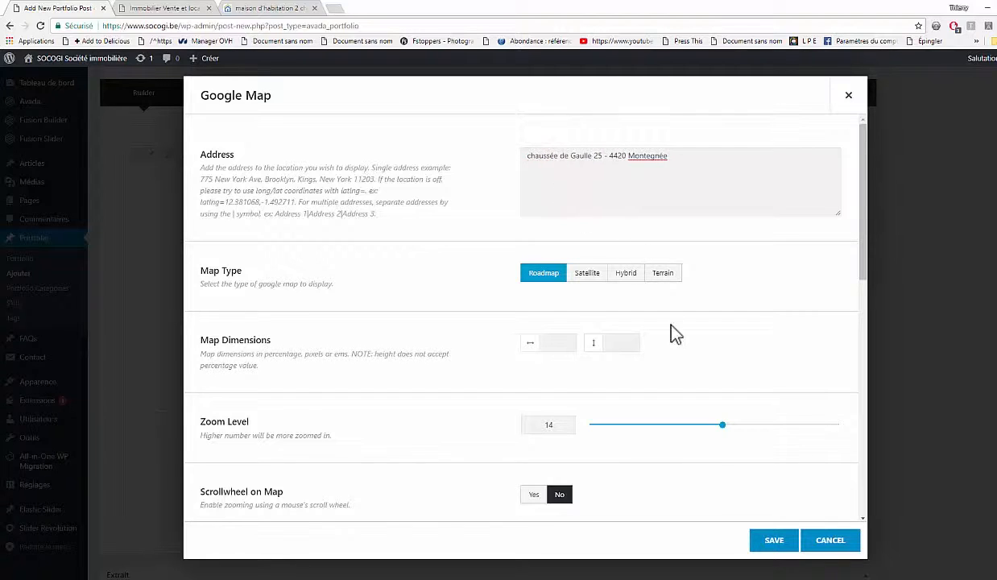
pyautogui.click(773, 544)
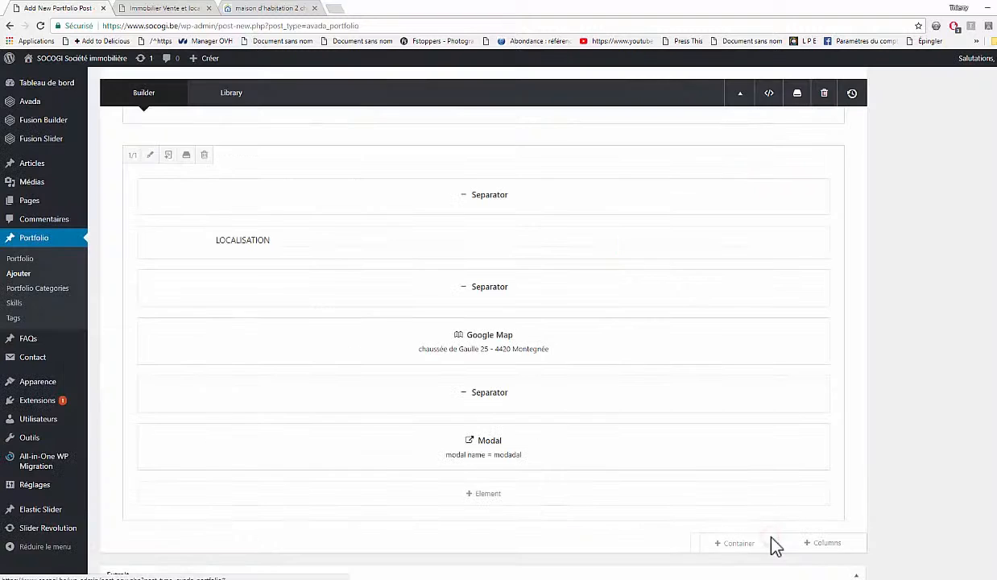
# Step: Start defining the post's featured image and bring up the file upload view
pyautogui.scroll(10, 669, 398)
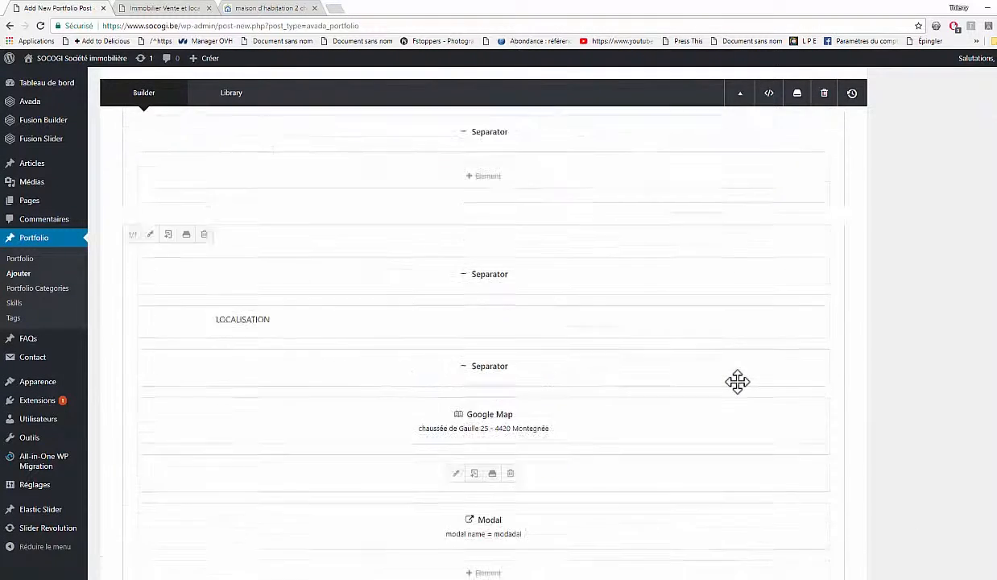
pyautogui.scroll(4, 741, 393)
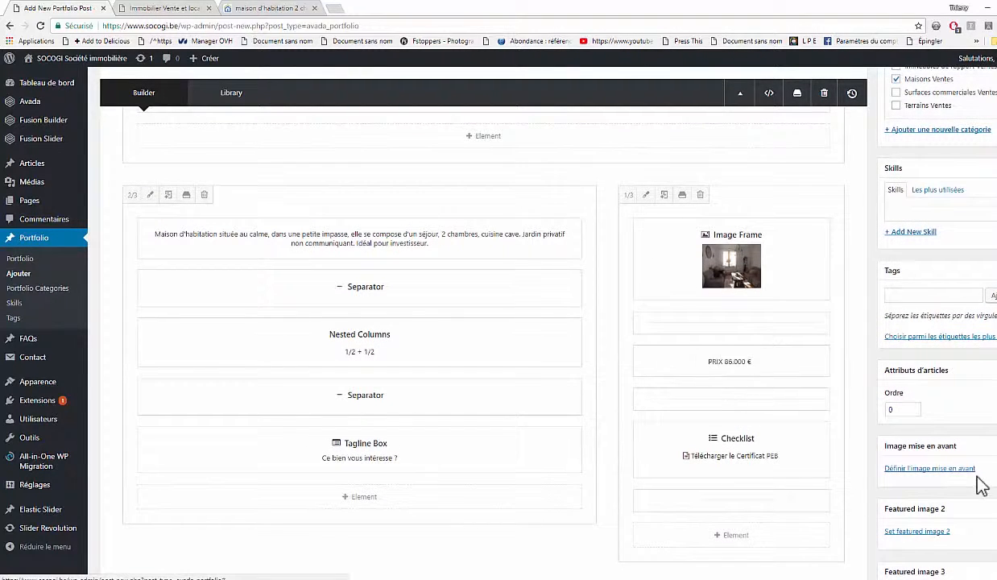
pyautogui.click(951, 469)
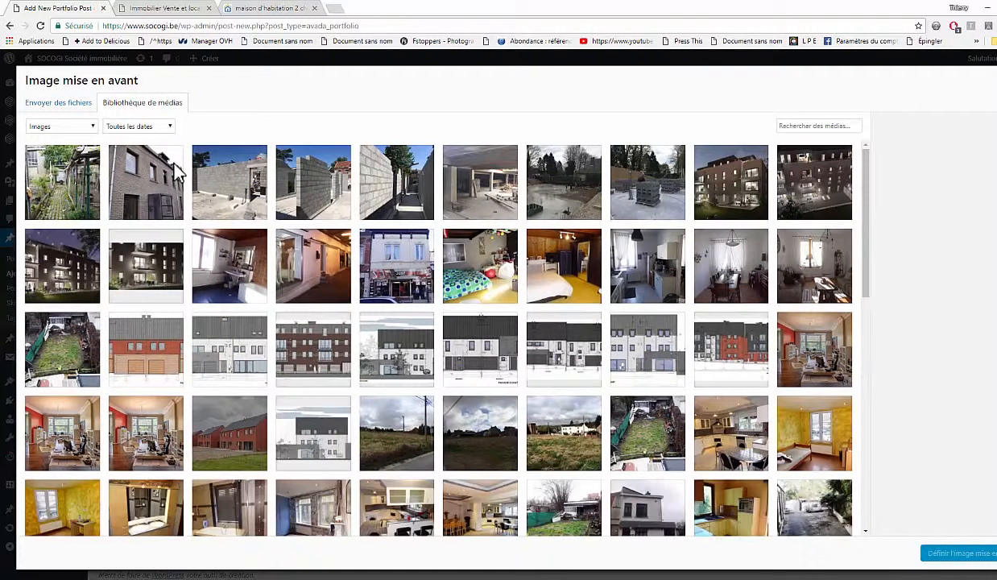
pyautogui.click(64, 103)
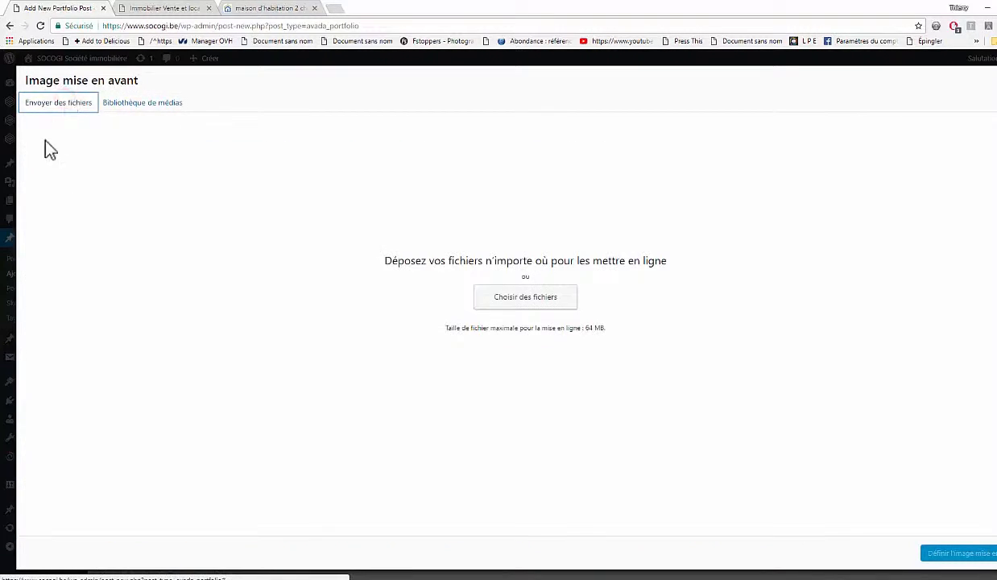
# Step: Open the Immoweb listing's facade photo in its own tab, copy its image URL up to .jpg, and return to the portfolio post
pyautogui.click(249, 8)
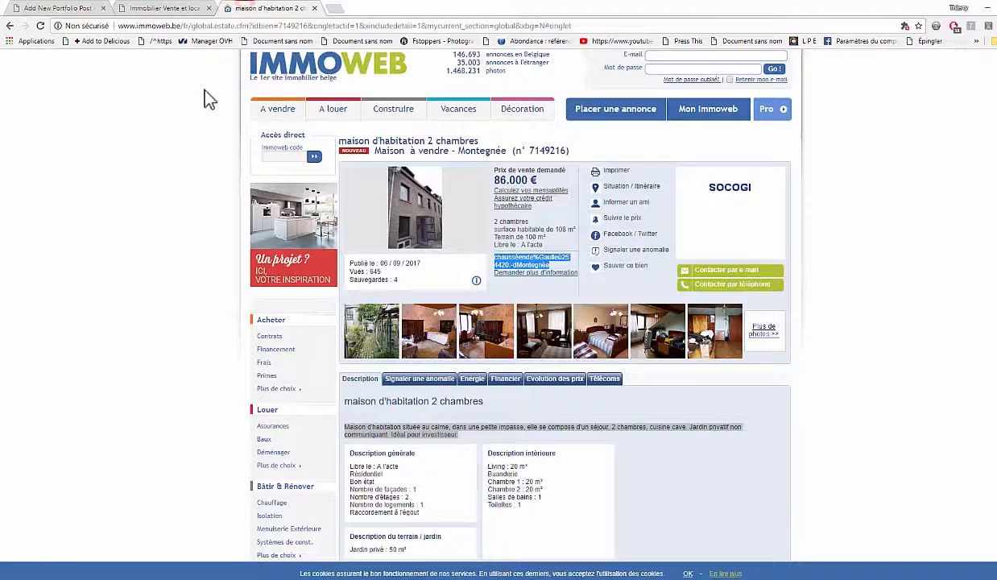
pyautogui.click(425, 203)
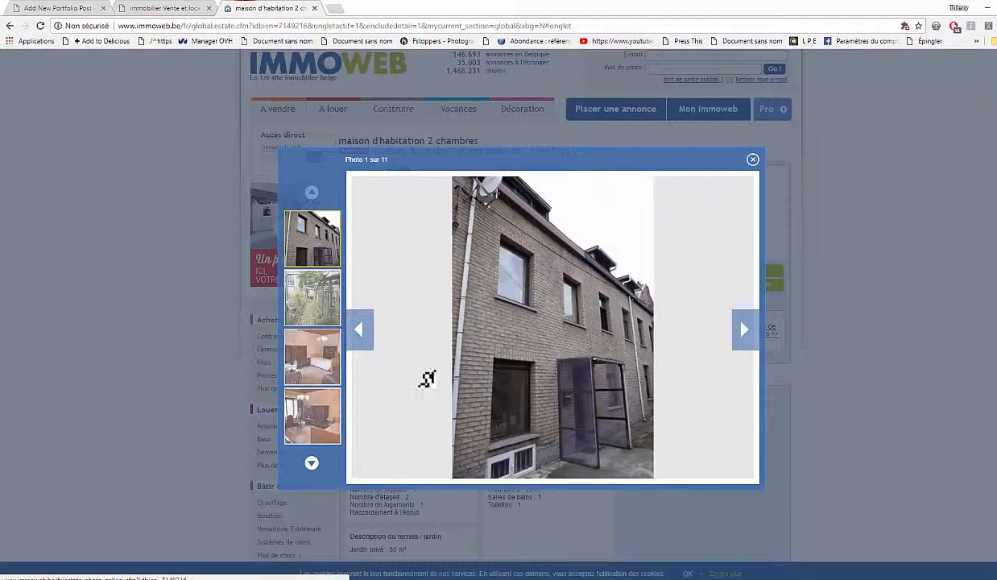
pyautogui.rightClick(498, 334)
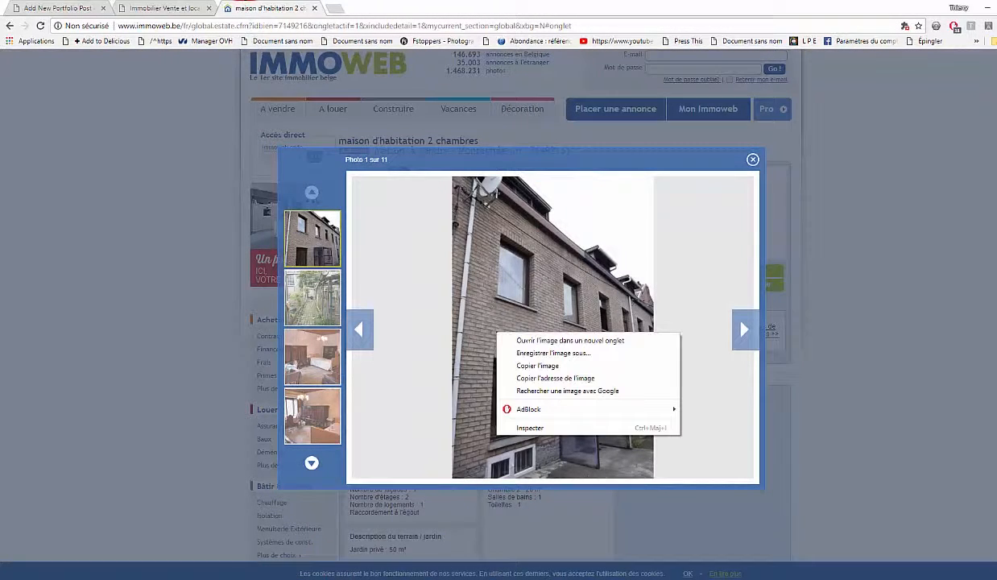
pyautogui.click(524, 341)
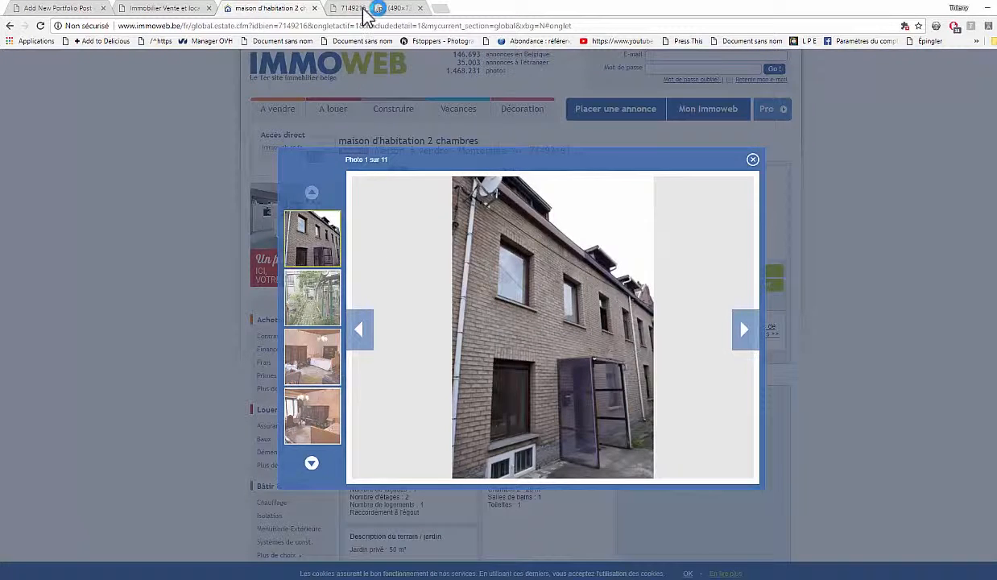
pyautogui.click(364, 10)
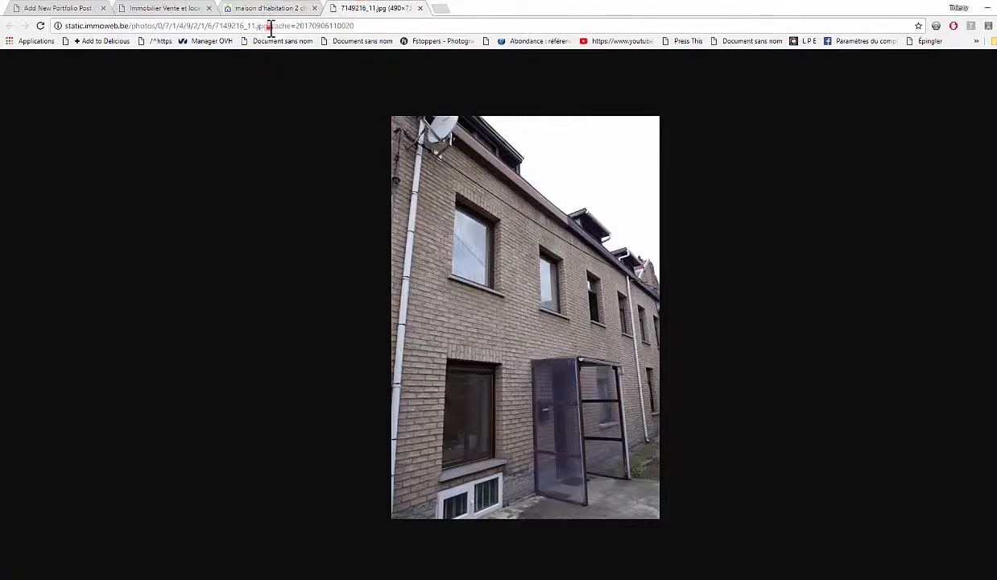
pyautogui.moveTo(267, 25); pyautogui.dragTo(78, 29)
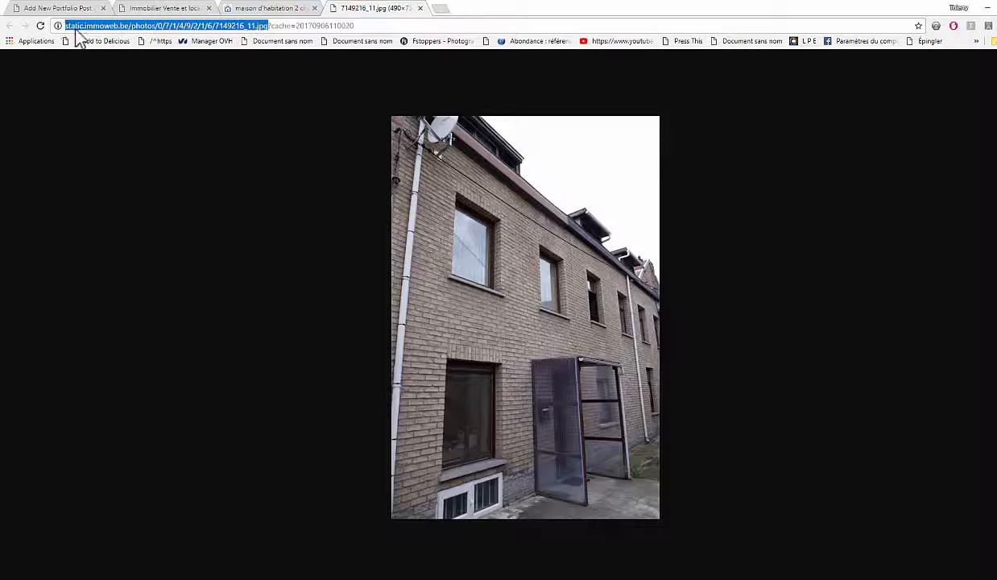
pyautogui.rightClick(83, 31)
pyautogui.click(107, 66)
pyautogui.click(79, 10)
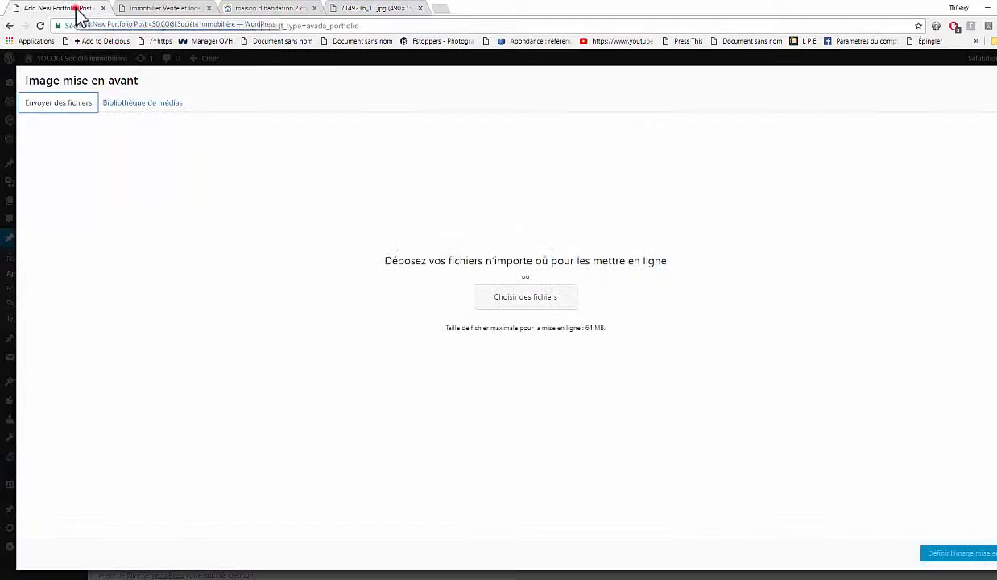
# Step: Upload the facade photo to the media library using the copied image URL as the file name
pyautogui.click(487, 293)
pyautogui.click(218, 527)
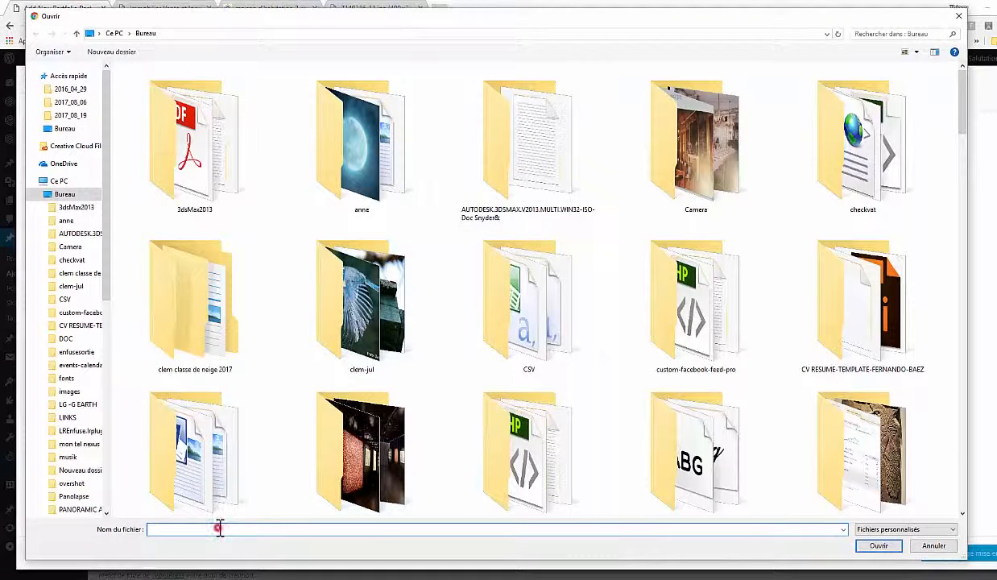
pyautogui.hotkey('ctrl', 'v')
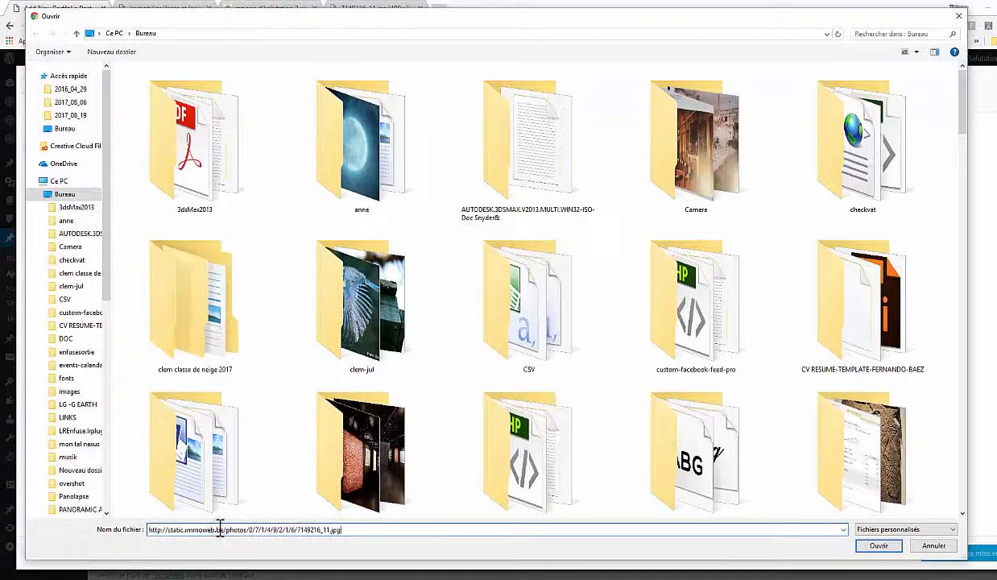
pyautogui.click(856, 547)
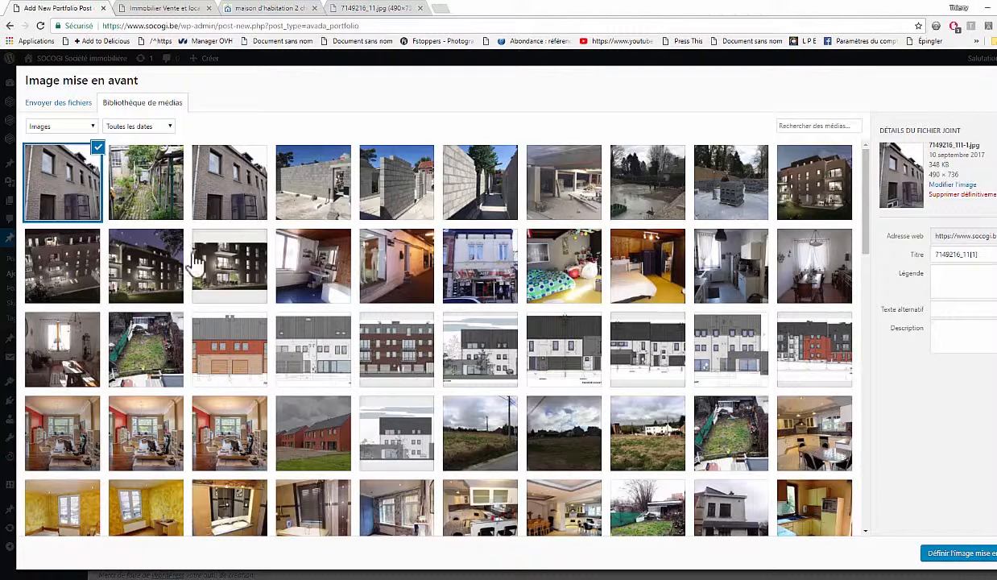
# Step: Set the selected facade photo as the post's featured image and publish the portfolio post
pyautogui.click(926, 552)
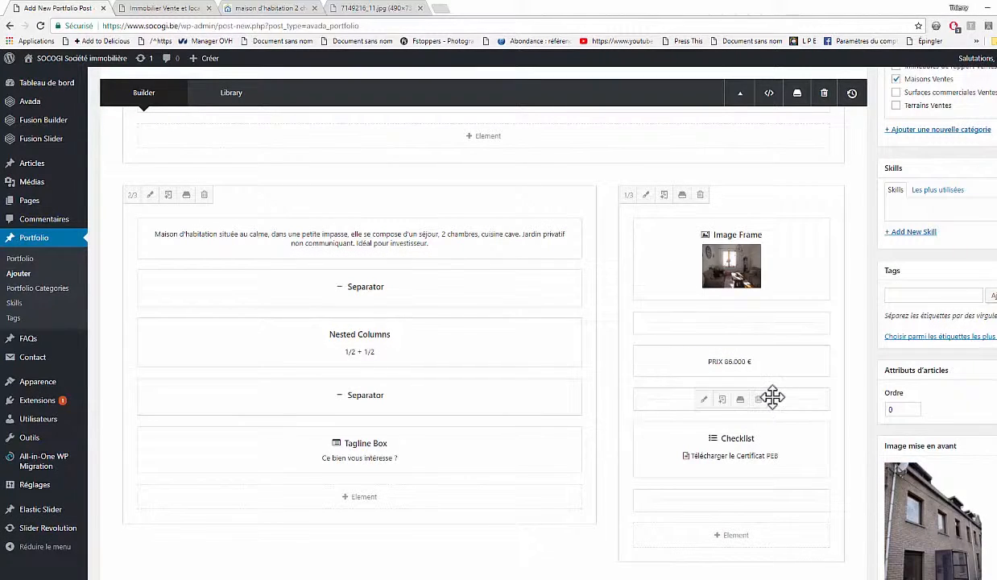
pyautogui.scroll(4, 772, 397)
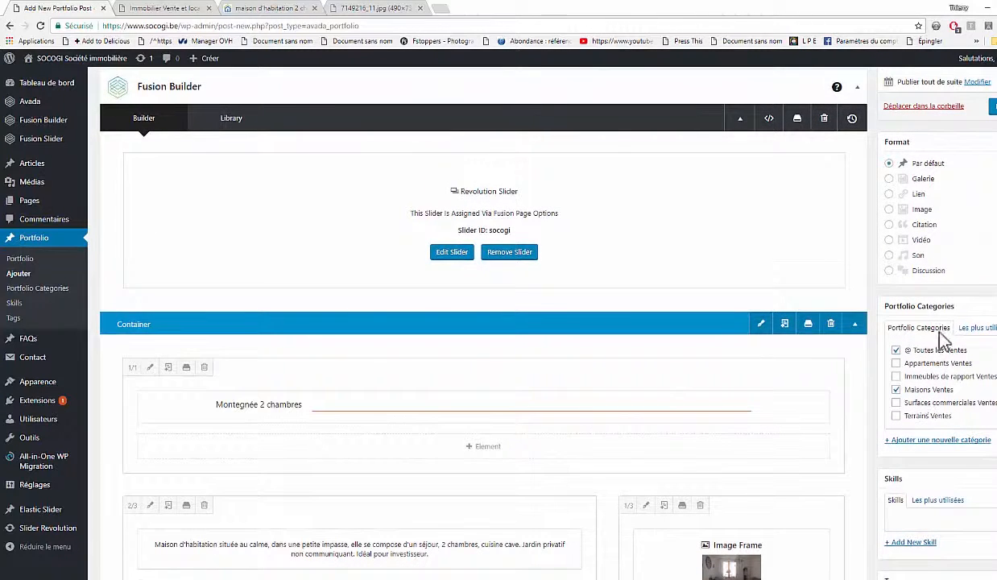
pyautogui.moveTo(513, 411)
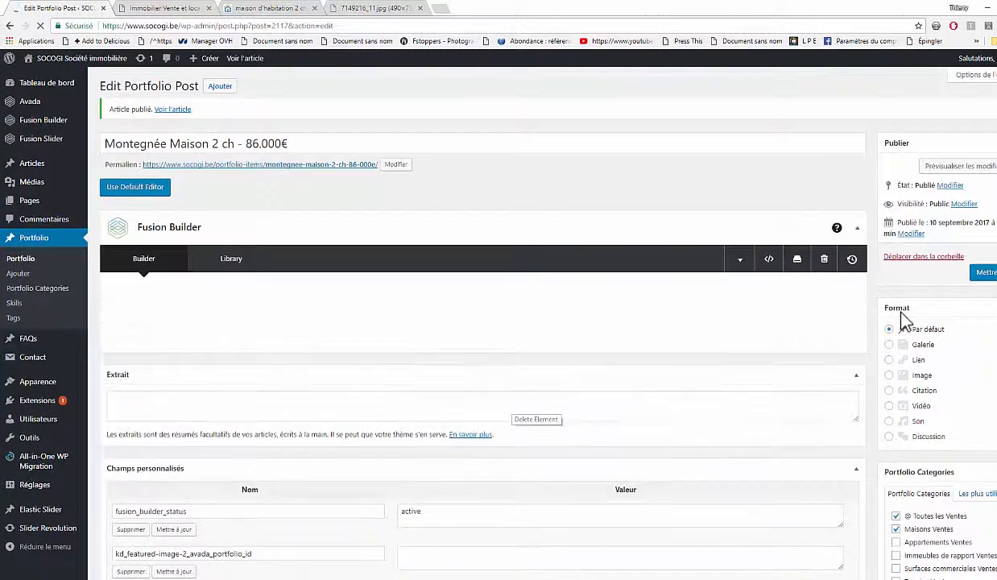
# Step: Reload the site's sales and rentals page and open the Montegnée Maison 2 ch – 86.000€ item
pyautogui.click(165, 11)
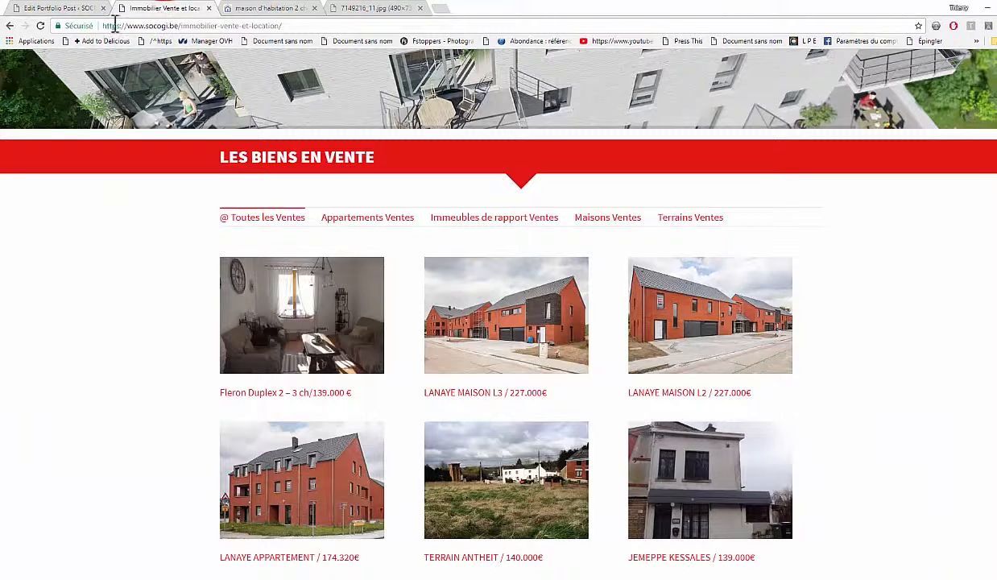
pyautogui.click(40, 26)
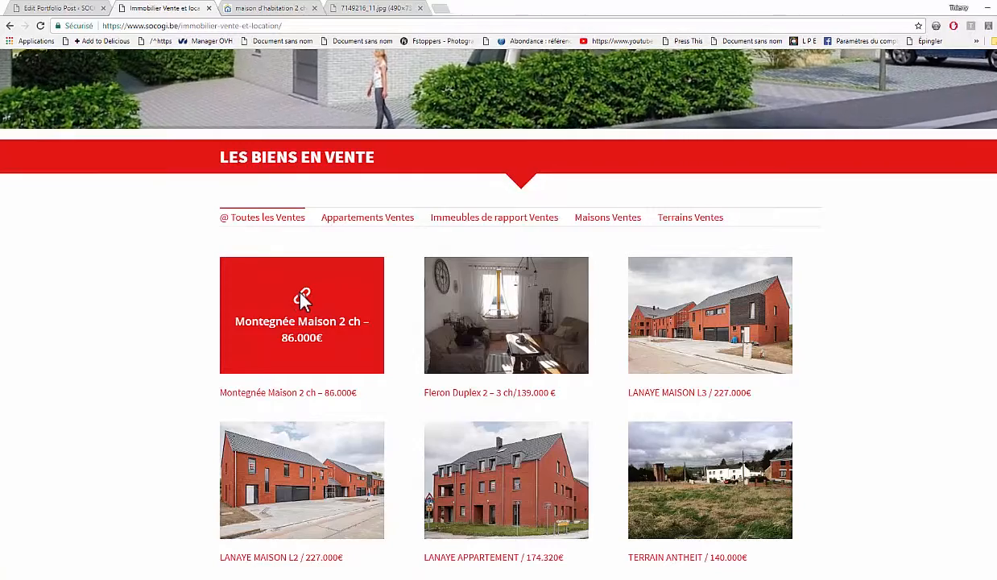
pyautogui.click(303, 300)
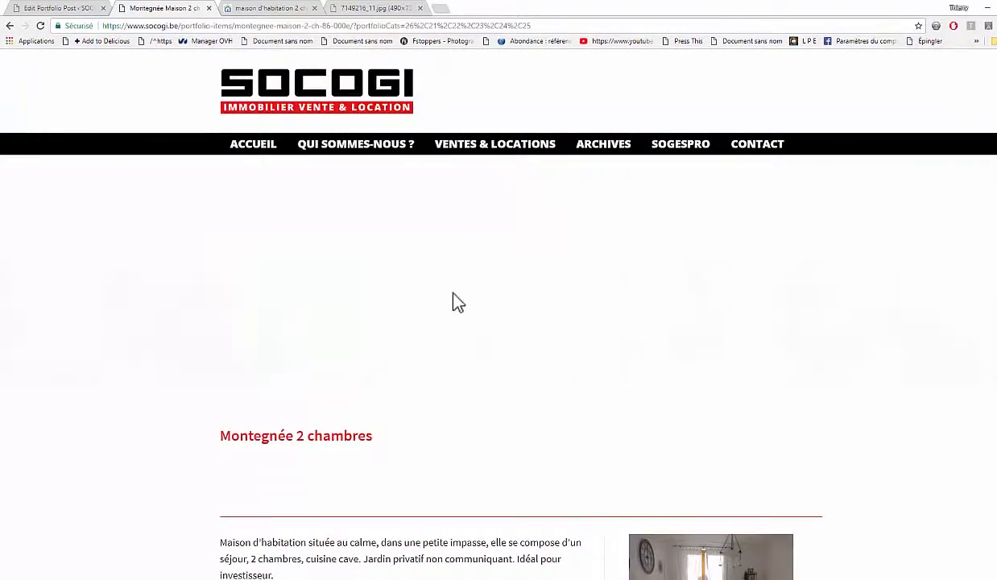
# Step: Examine the published Montegnée page's title, description, features, price, photos and location map, dismissing the e-mail notifications
pyautogui.scroll(-5, 468, 411)
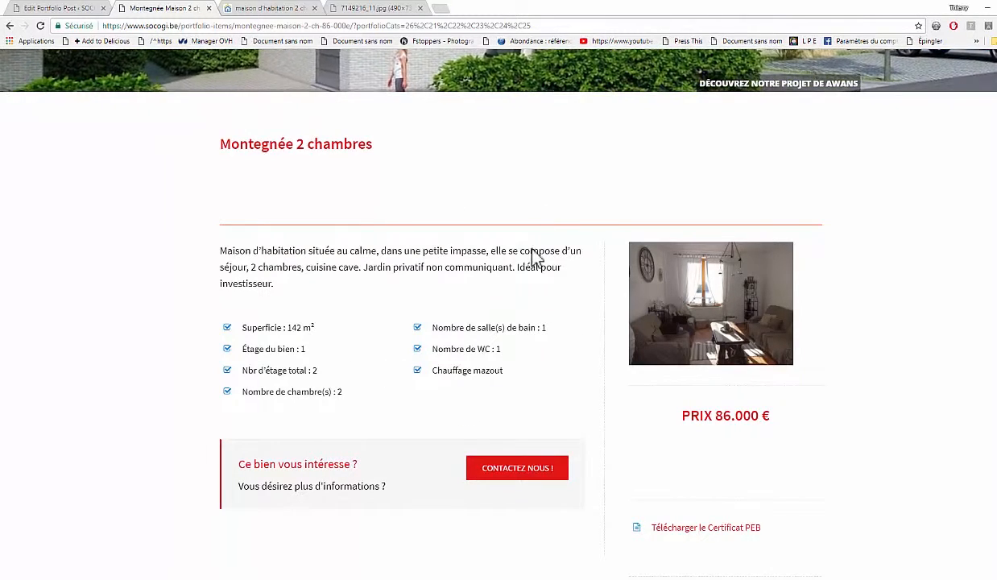
pyautogui.scroll(-3, 345, 415)
pyautogui.scroll(-3, 348, 416)
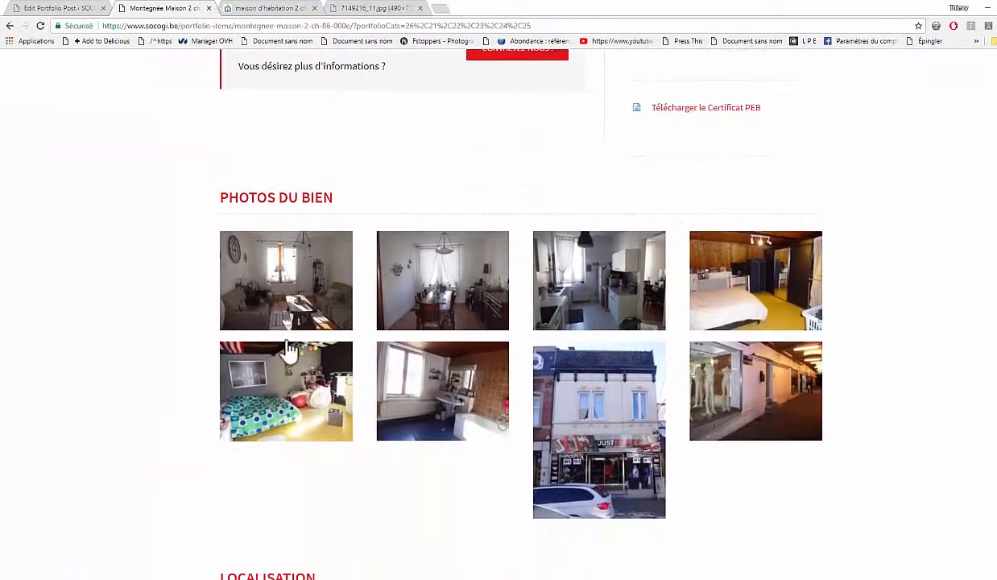
pyautogui.scroll(-3, 391, 423)
pyautogui.scroll(-3, 390, 419)
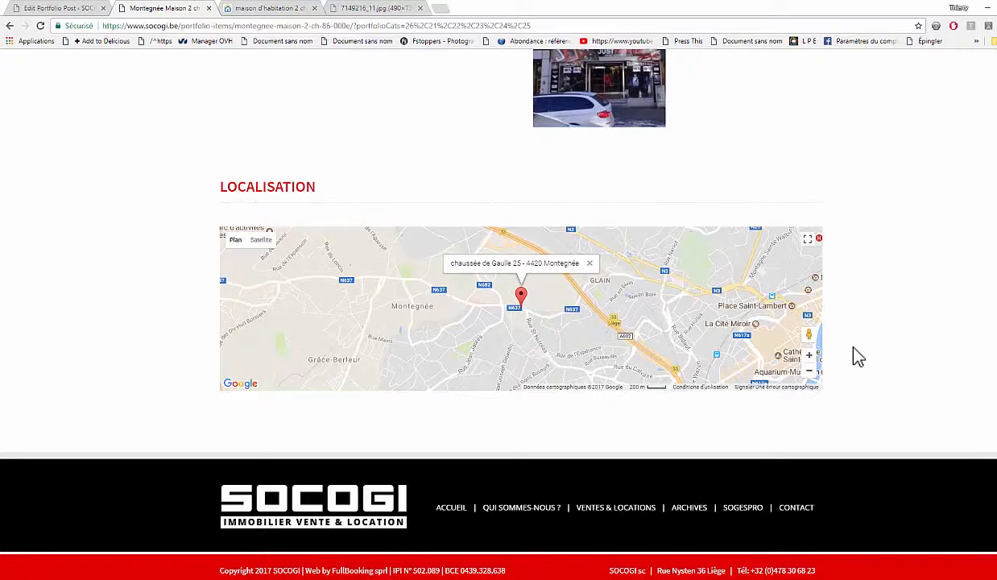
pyautogui.scroll(6, 857, 356)
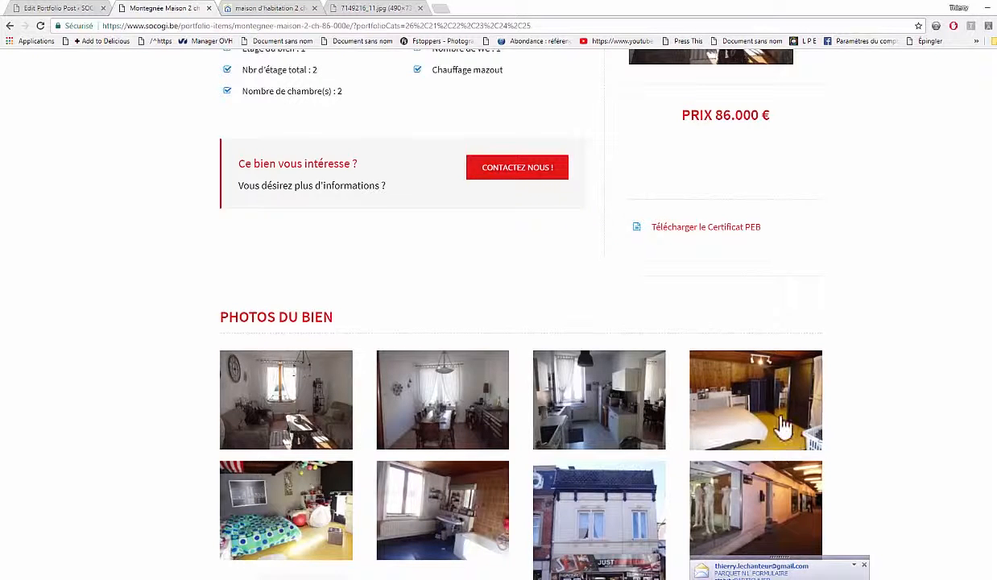
pyautogui.click(865, 566)
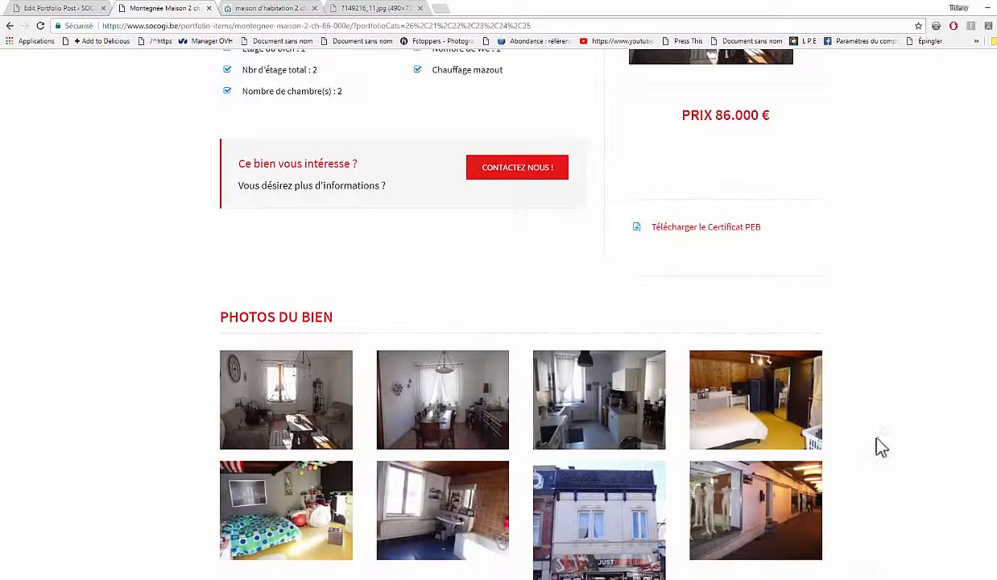
pyautogui.scroll(2, 502, 300)
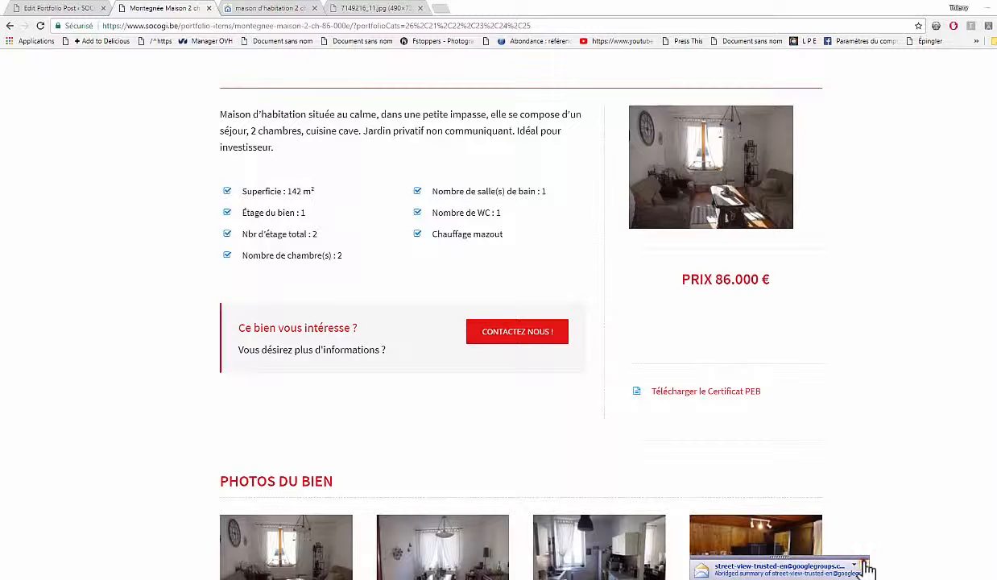
pyautogui.click(864, 562)
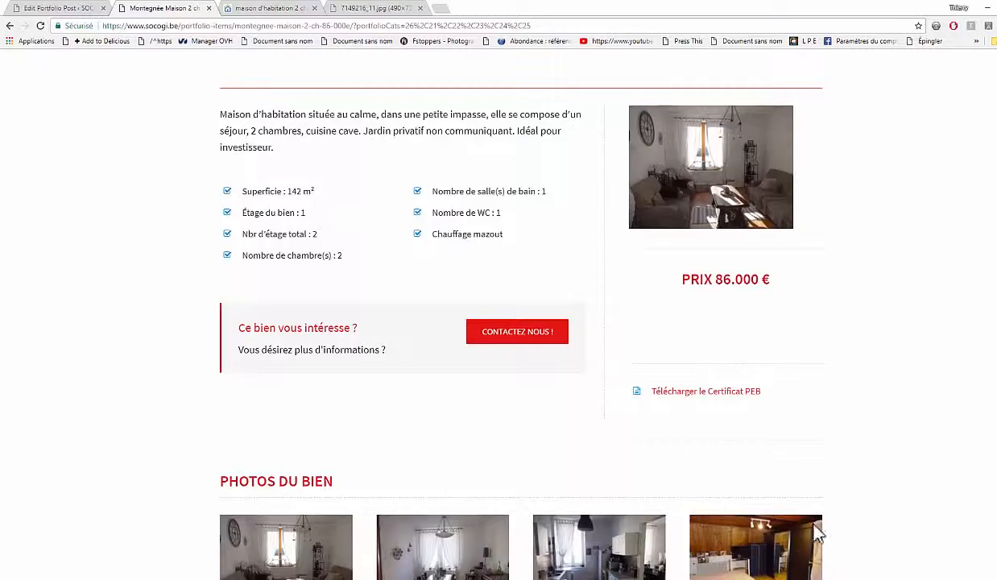
pyautogui.scroll(2, 507, 456)
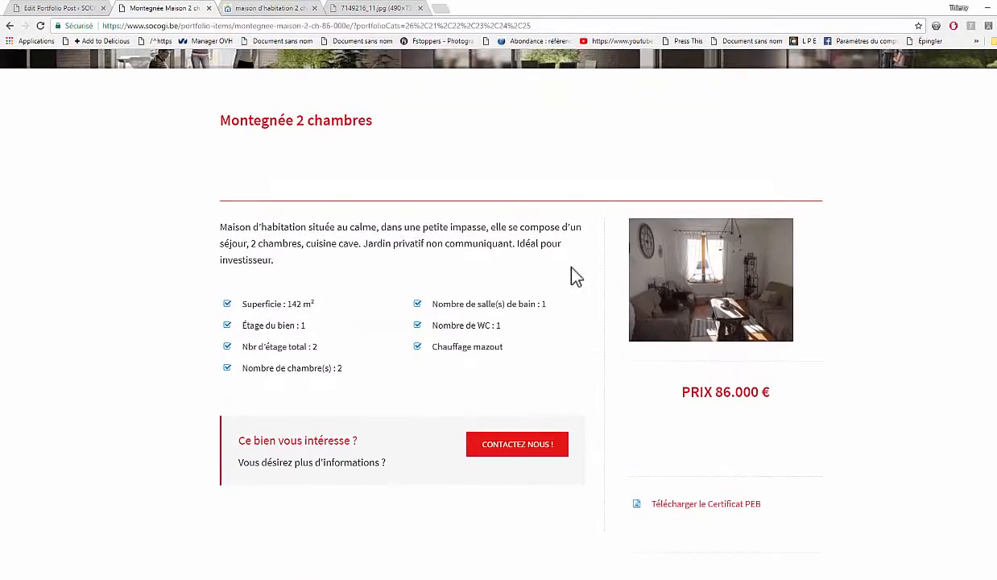
pyautogui.scroll(5, 571, 269)
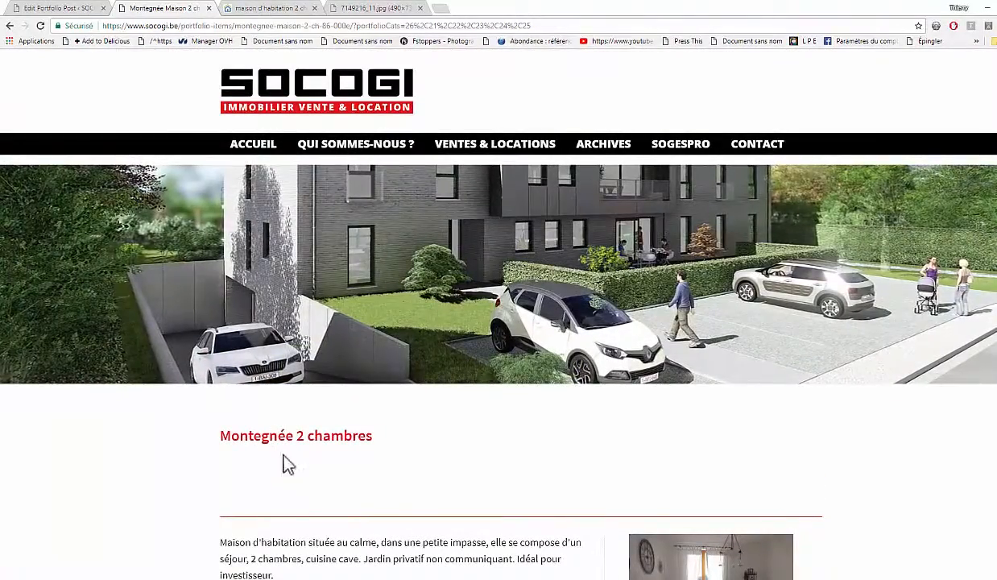
# Step: Remove the extra blank space after "Montegnée 2 chambres" in the post's Title element, save it and update the post
pyautogui.click(47, 8)
pyautogui.scroll(-5, 296, 403)
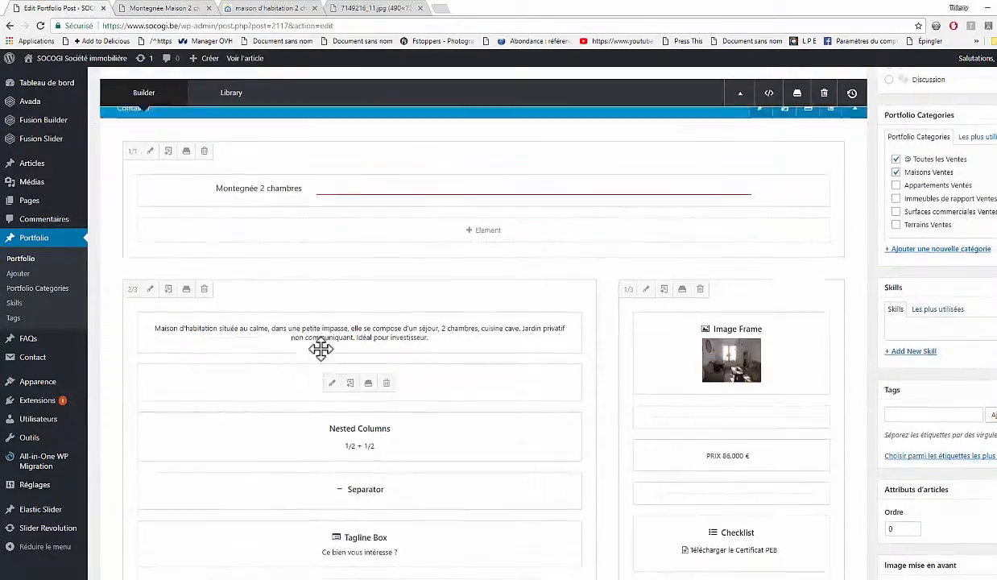
pyautogui.scroll(3, 321, 348)
pyautogui.click(450, 332)
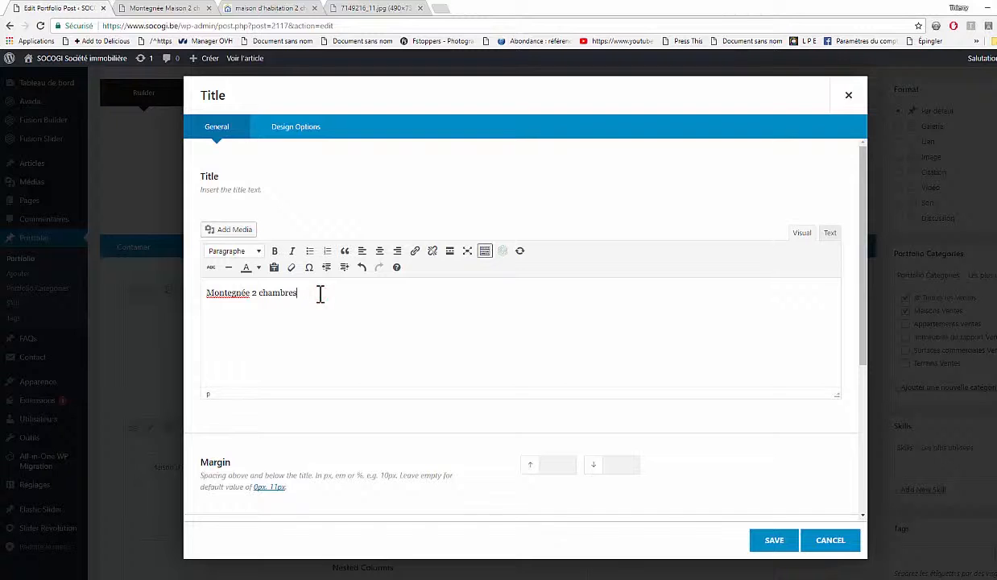
pyautogui.click(773, 546)
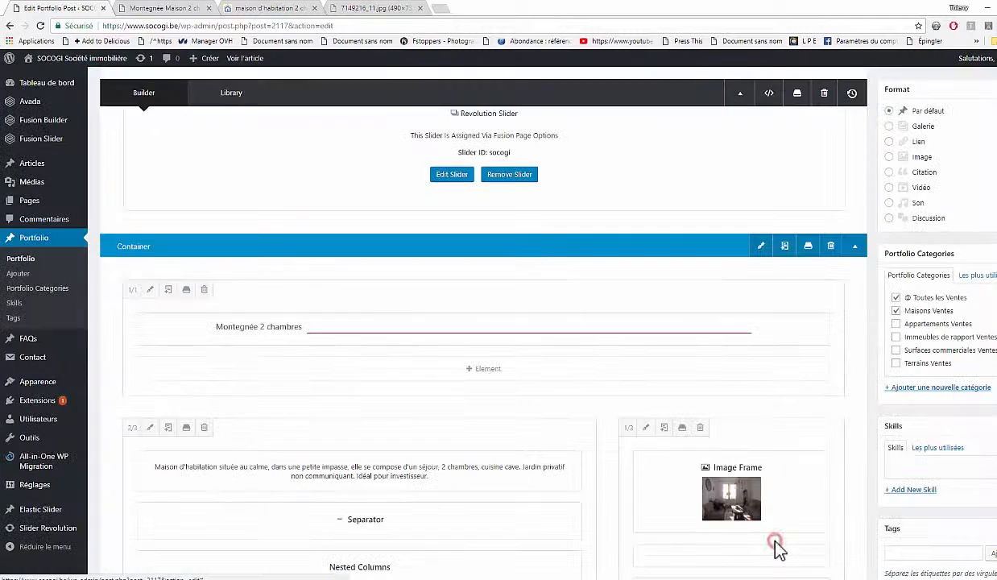
pyautogui.scroll(3, 663, 391)
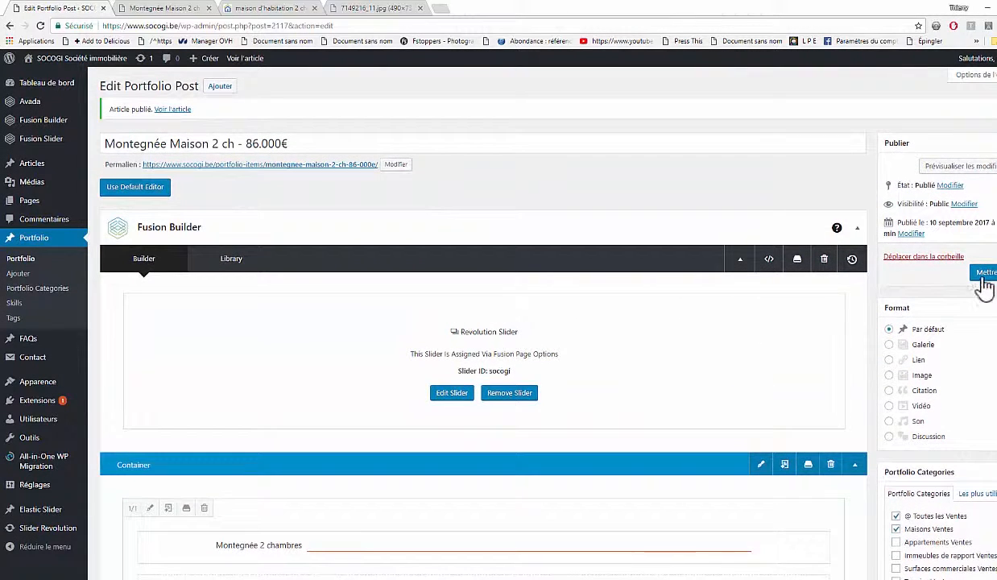
pyautogui.click(983, 274)
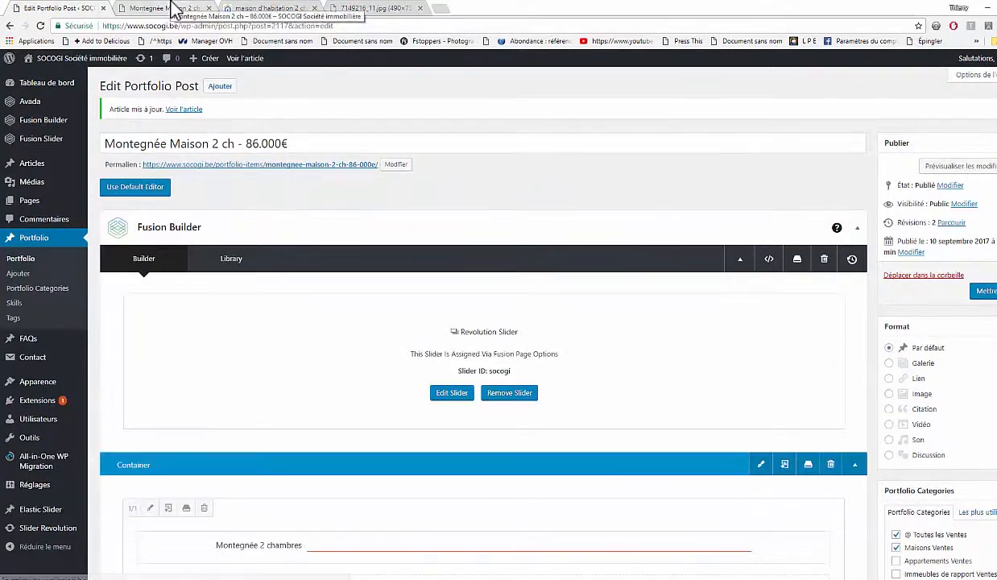
# Step: Reload the published Montegnée page and check the spacing under the title and the side image
pyautogui.click(171, 8)
pyautogui.click(40, 26)
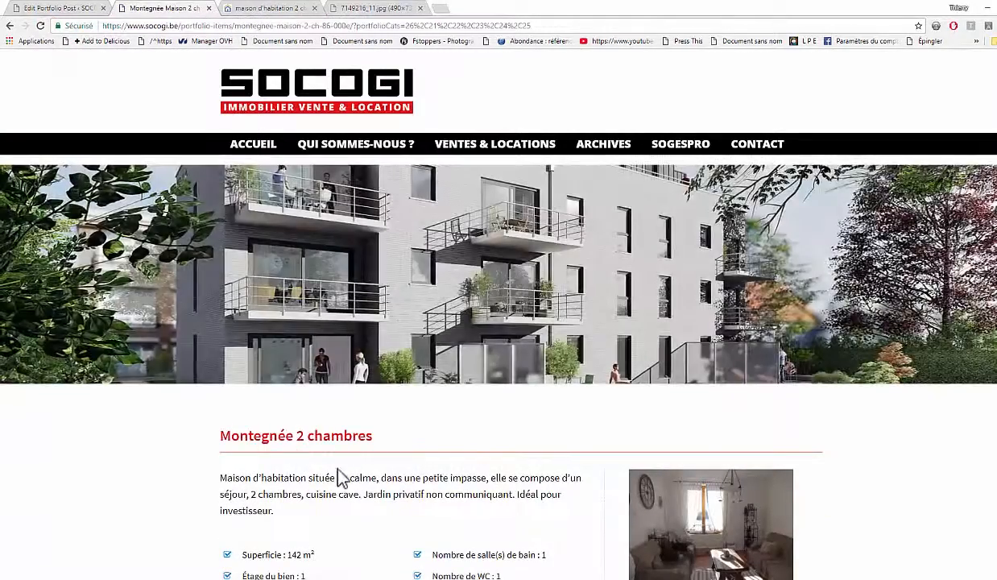
pyautogui.scroll(-4, 358, 469)
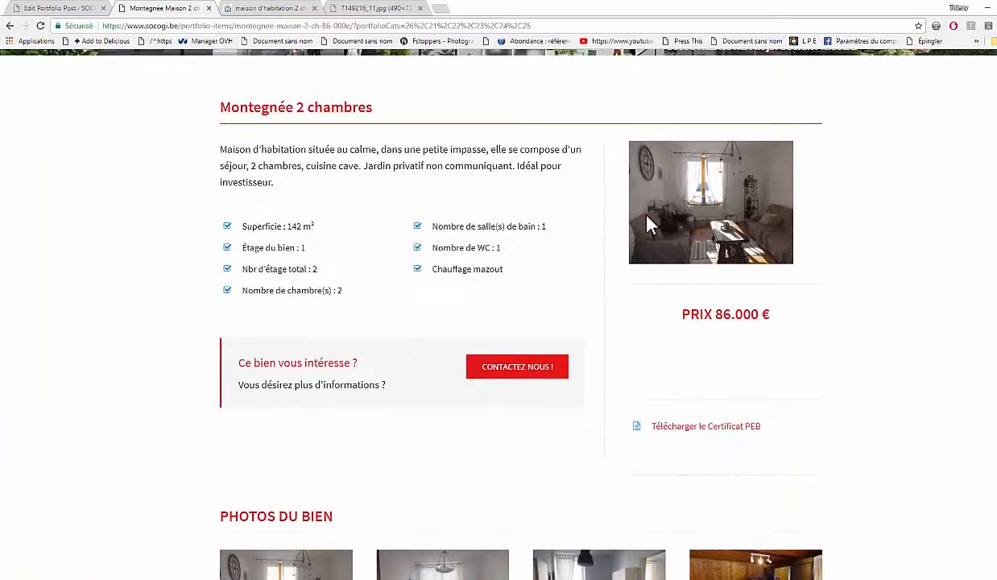
# Step: Replace the Image Frame element's living room photo with the facade photo from the media library and save the element
pyautogui.click(60, 8)
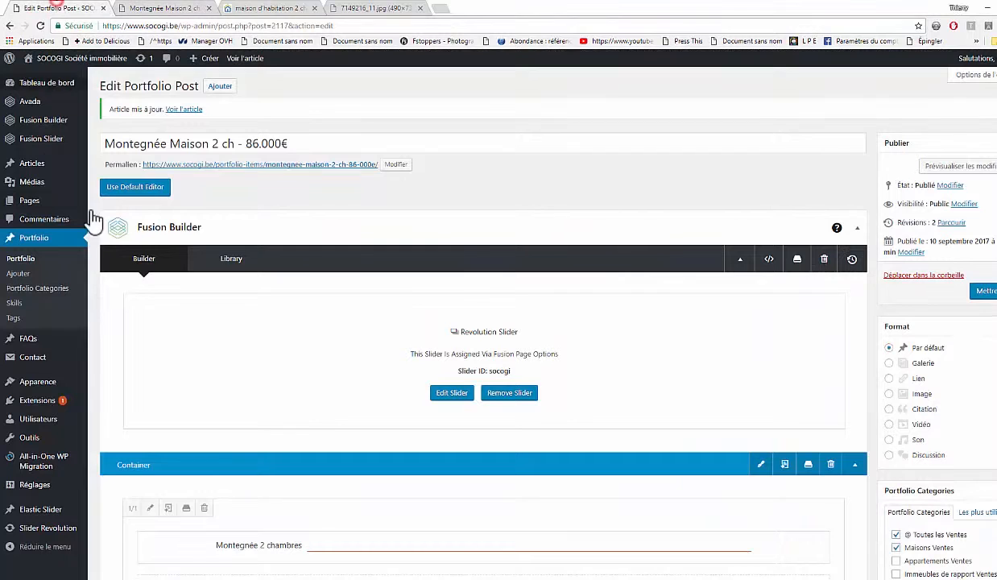
pyautogui.scroll(-4, 507, 378)
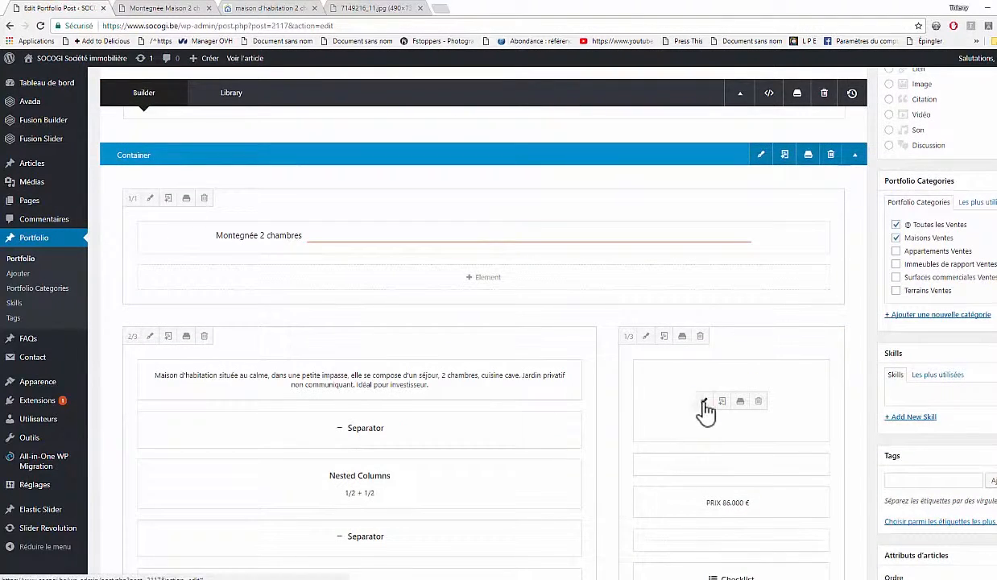
pyautogui.click(704, 401)
pyautogui.click(786, 319)
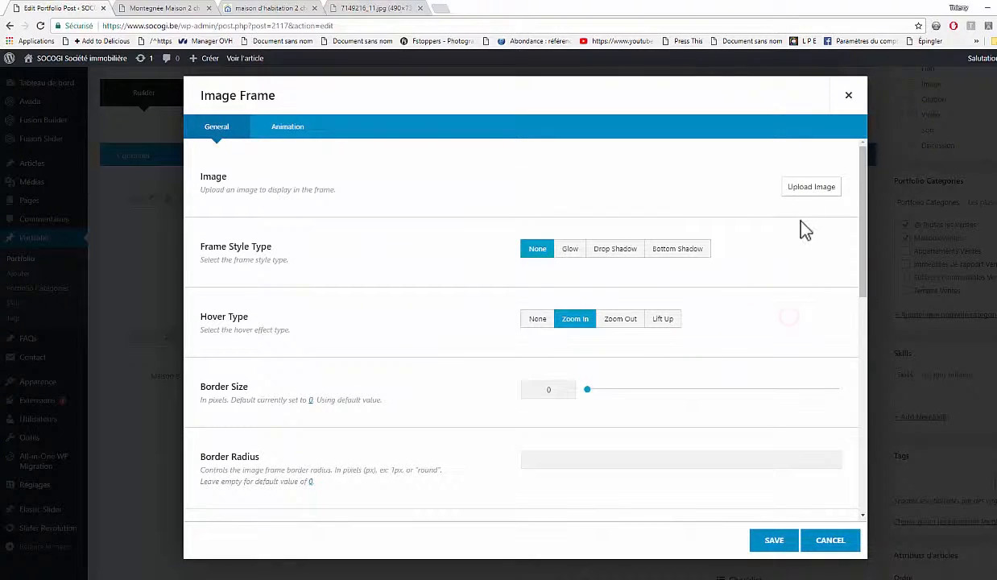
pyautogui.click(806, 190)
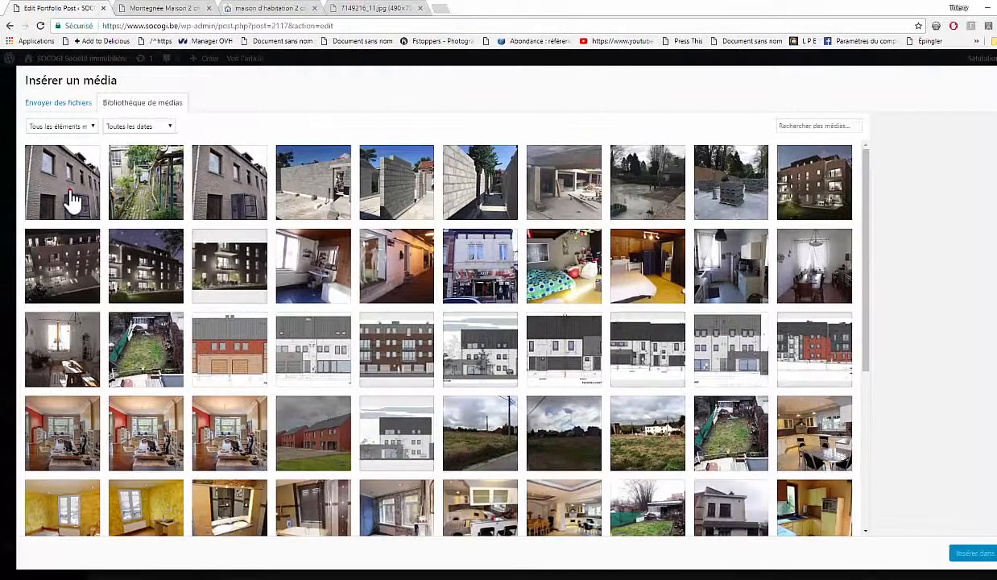
pyautogui.click(69, 197)
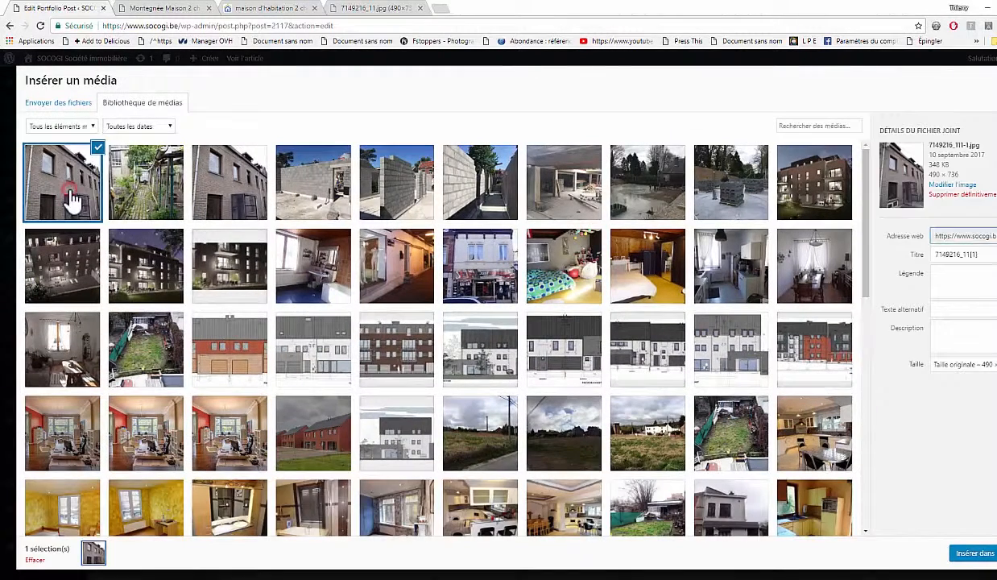
pyautogui.click(972, 554)
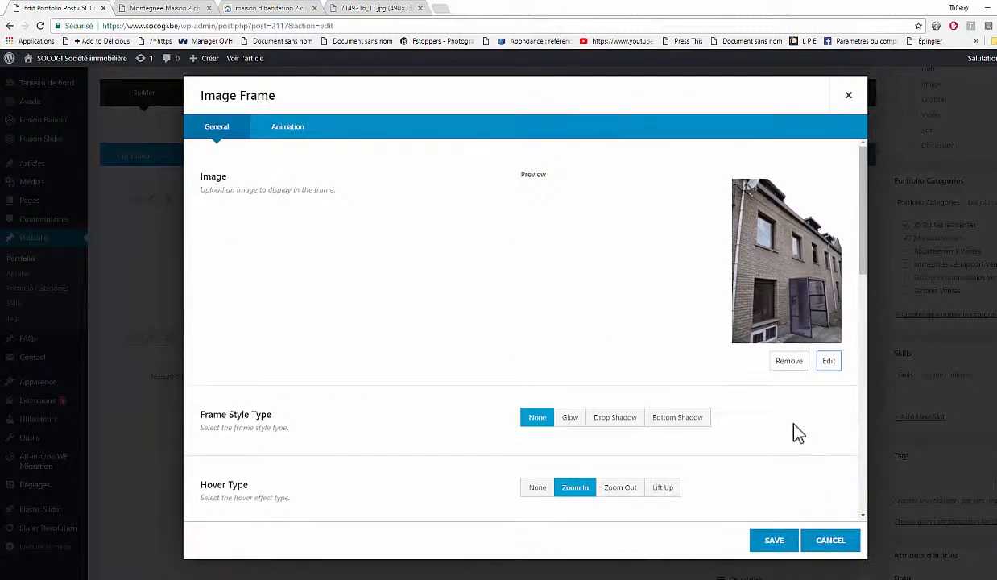
pyautogui.scroll(-10, 795, 431)
pyautogui.click(778, 541)
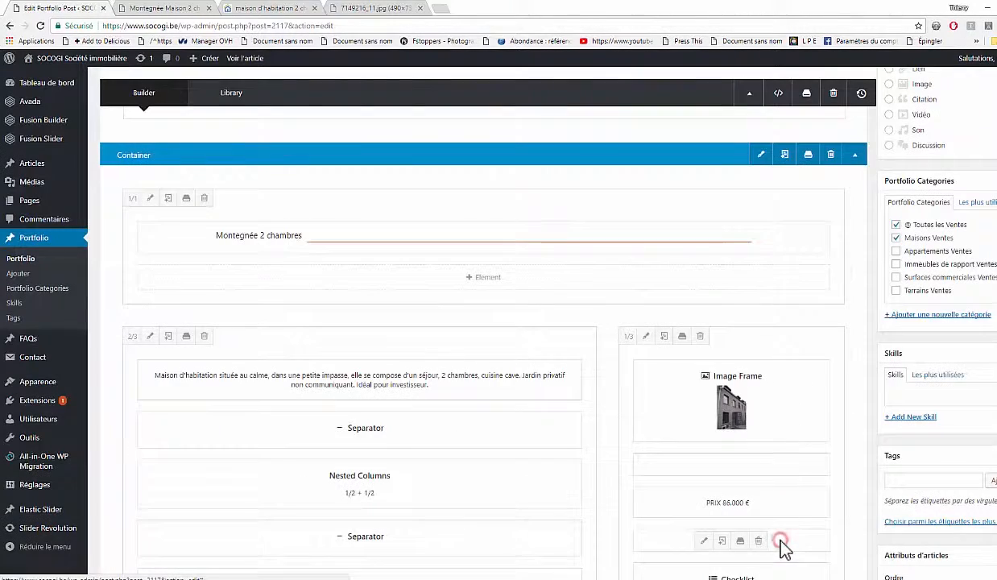
# Step: Return to the Immoweb listing, close the photo view and examine its Energie section for the PEB certificate details
pyautogui.scroll(-2, 691, 425)
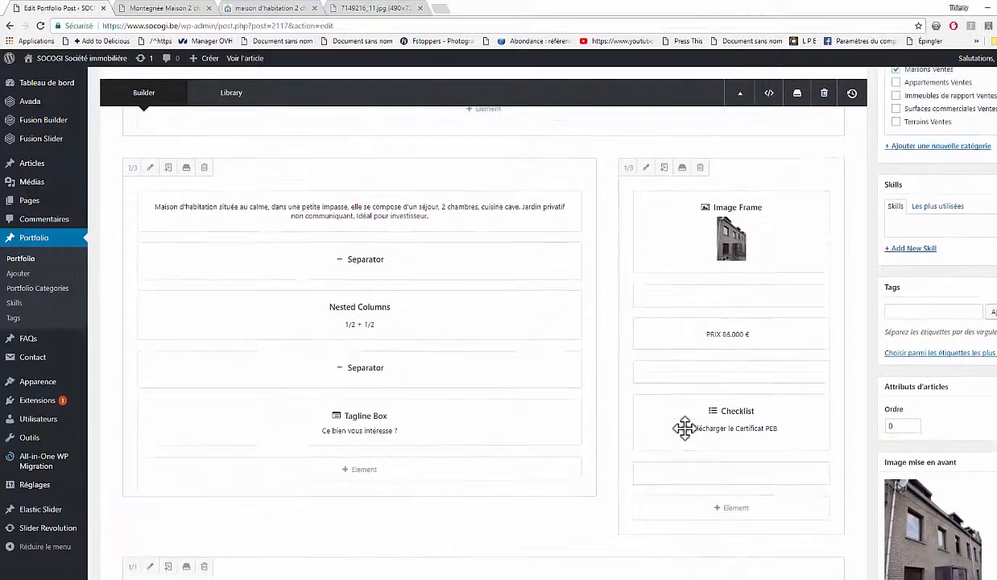
pyautogui.click(262, 9)
pyautogui.click(749, 160)
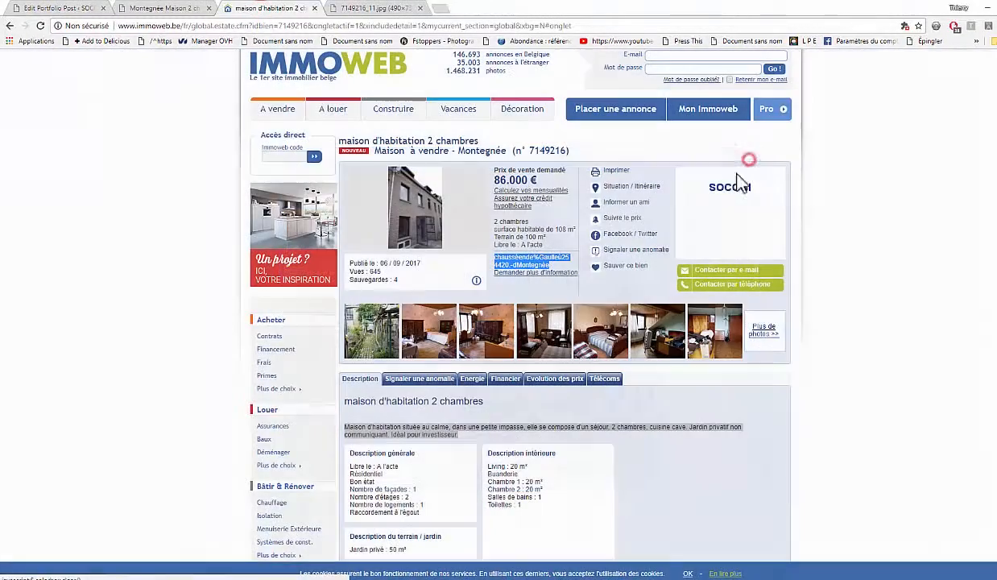
pyautogui.click(471, 387)
pyautogui.scroll(-2, 473, 388)
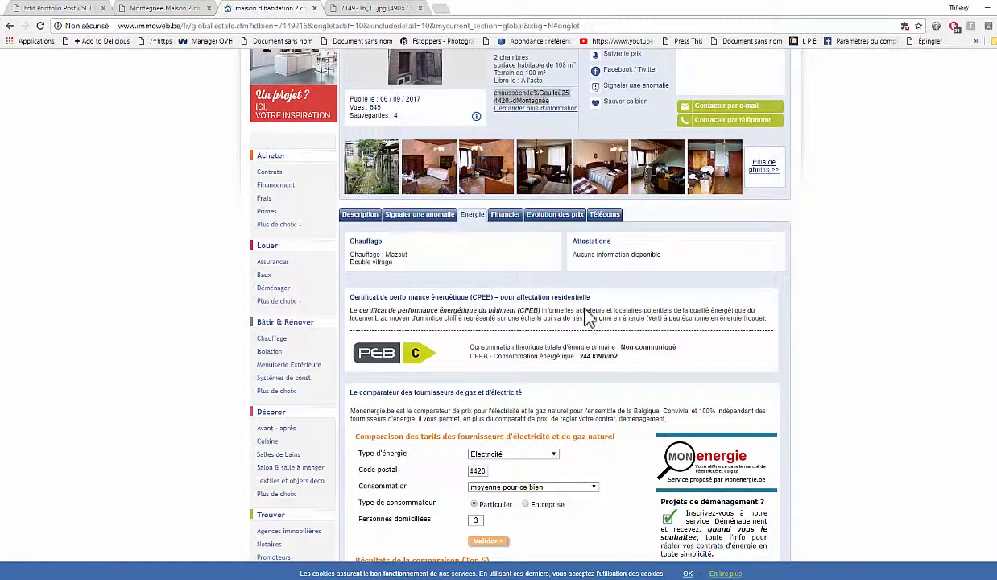
pyautogui.scroll(-5, 584, 387)
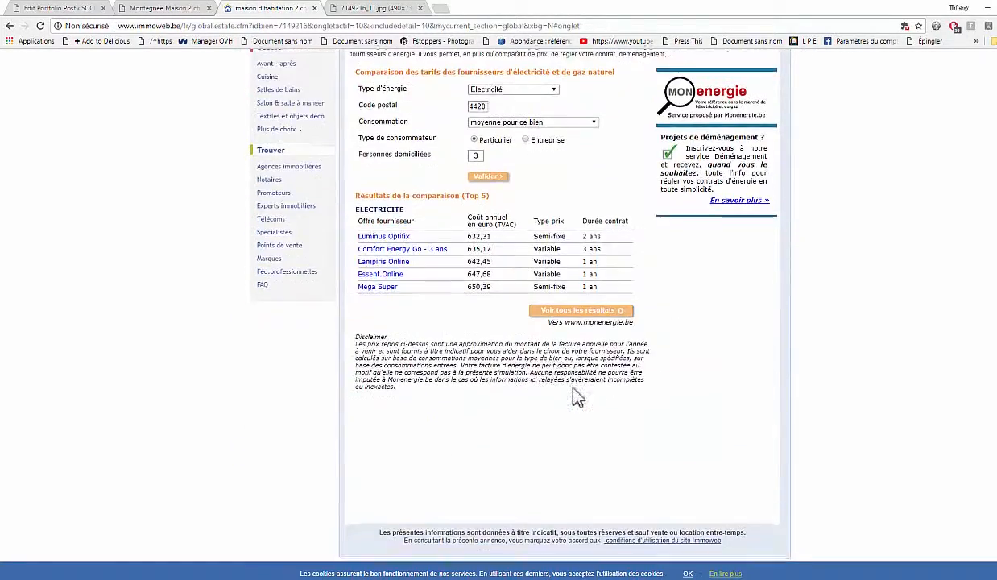
pyautogui.scroll(3, 574, 396)
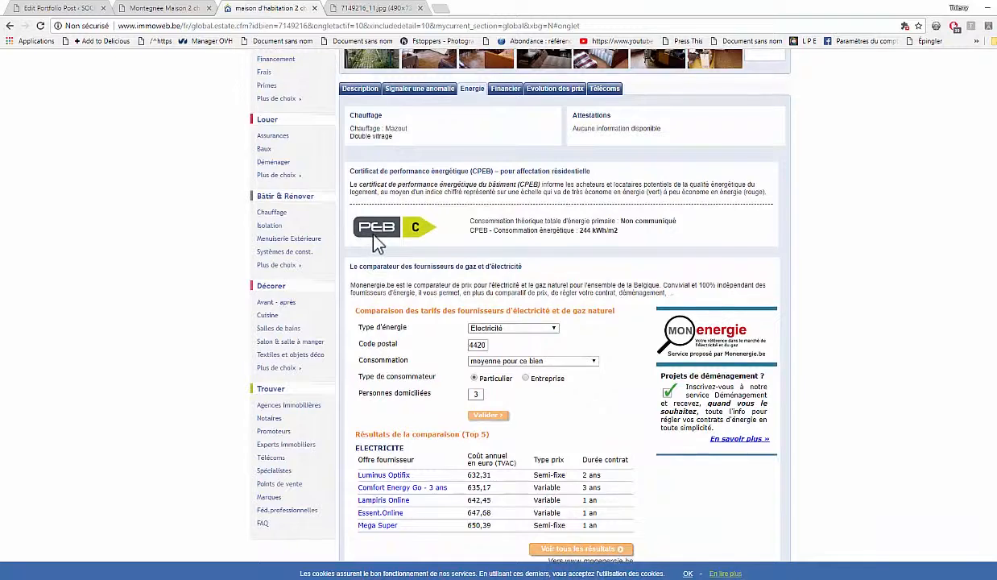
pyautogui.scroll(2, 412, 278)
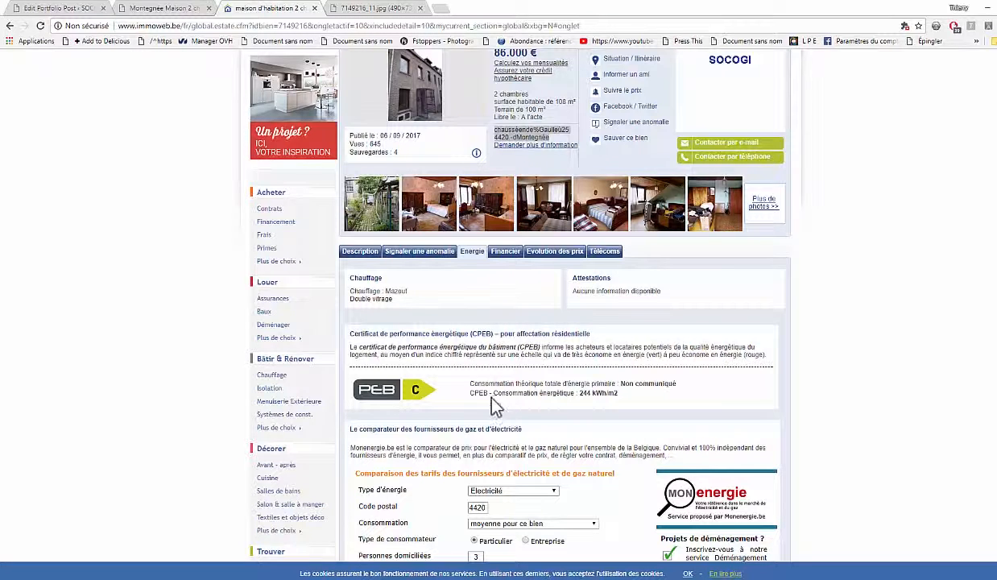
# Step: Copy the "Description générale" section from the Immoweb listing and paste it below the intro paragraph in the post's main Text Block
pyautogui.click(373, 251)
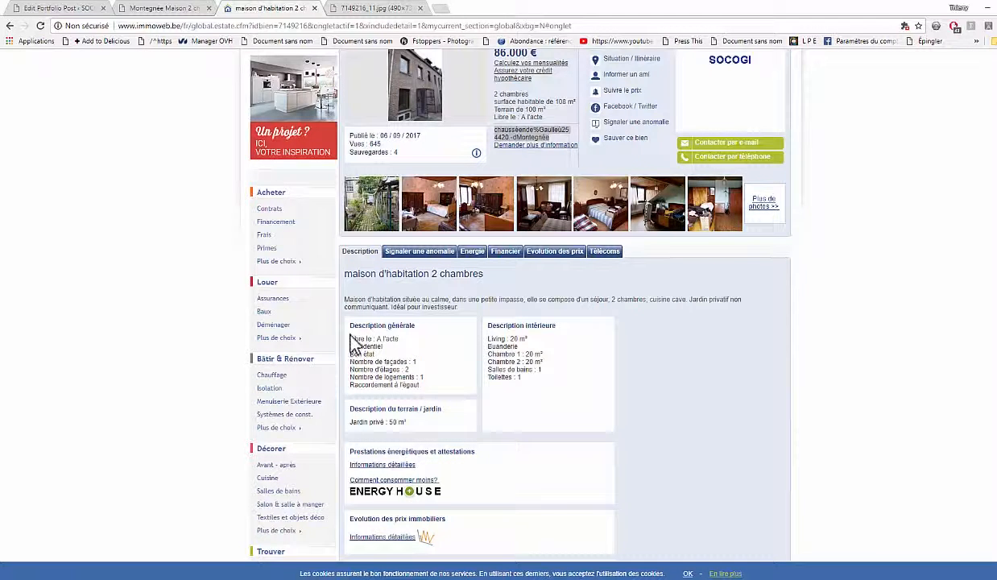
pyautogui.moveTo(351, 326); pyautogui.dragTo(429, 393)
pyautogui.hotkey('ctrl', 'c')
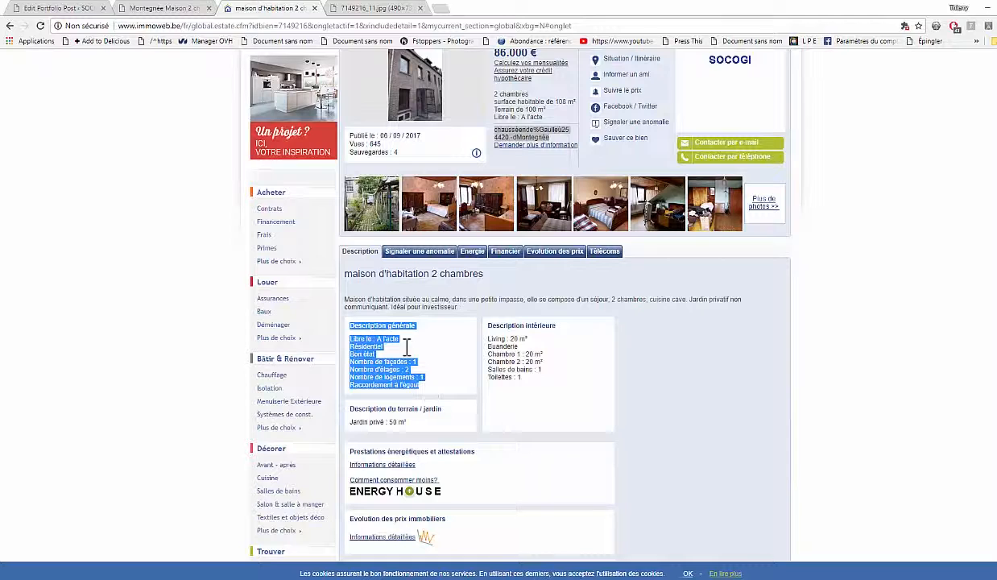
pyautogui.click(42, 10)
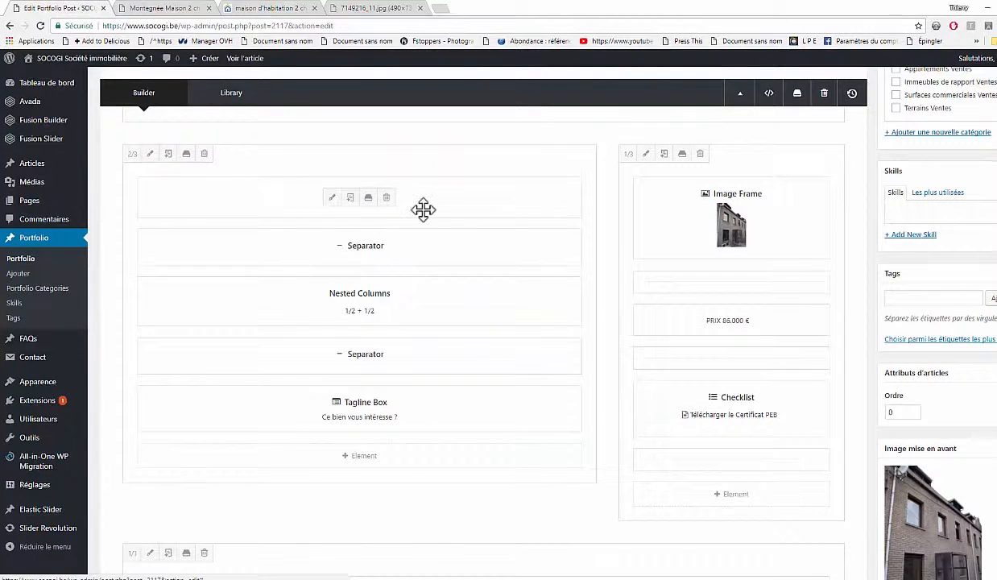
pyautogui.click(333, 199)
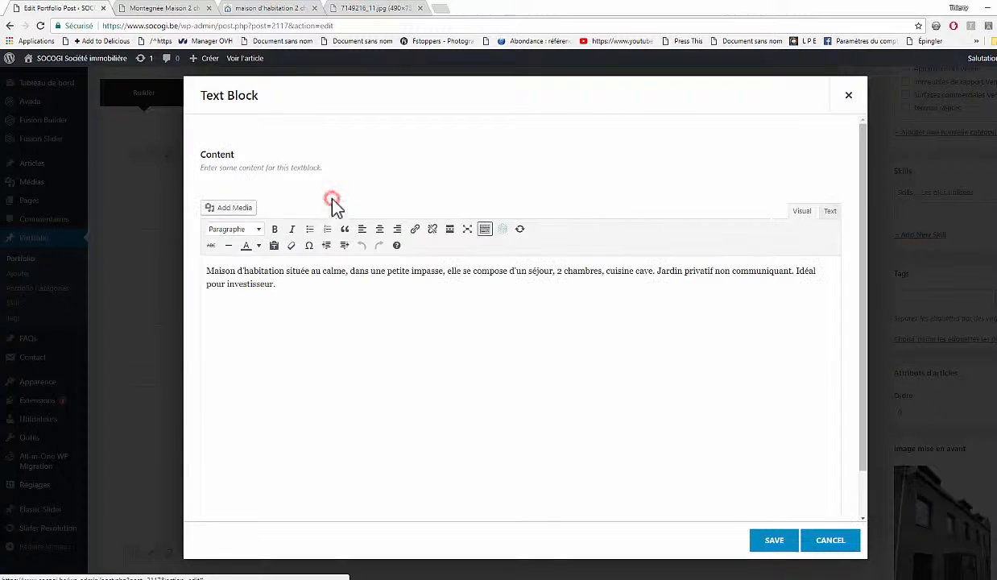
pyautogui.click(318, 297)
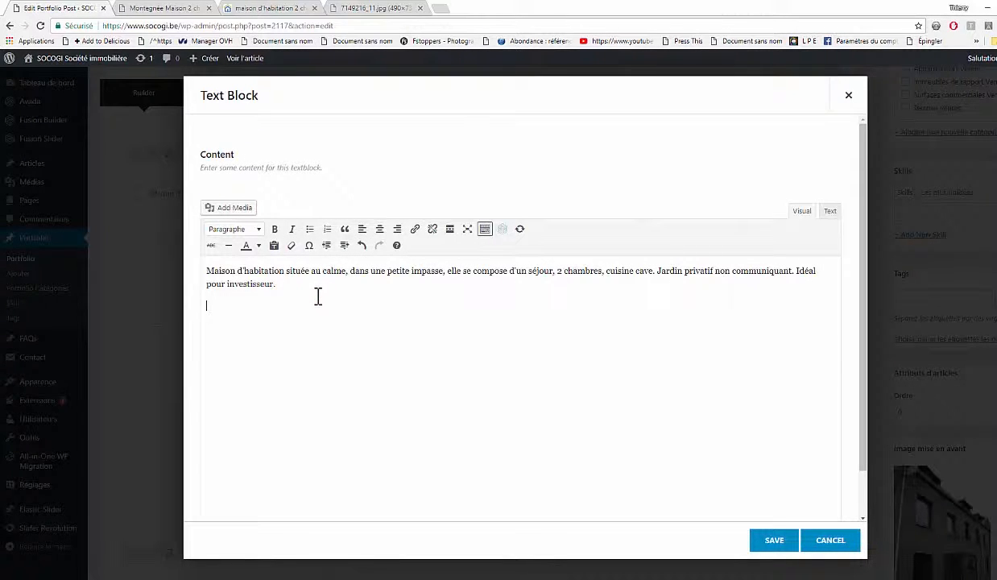
pyautogui.hotkey('ctrl', 'v')
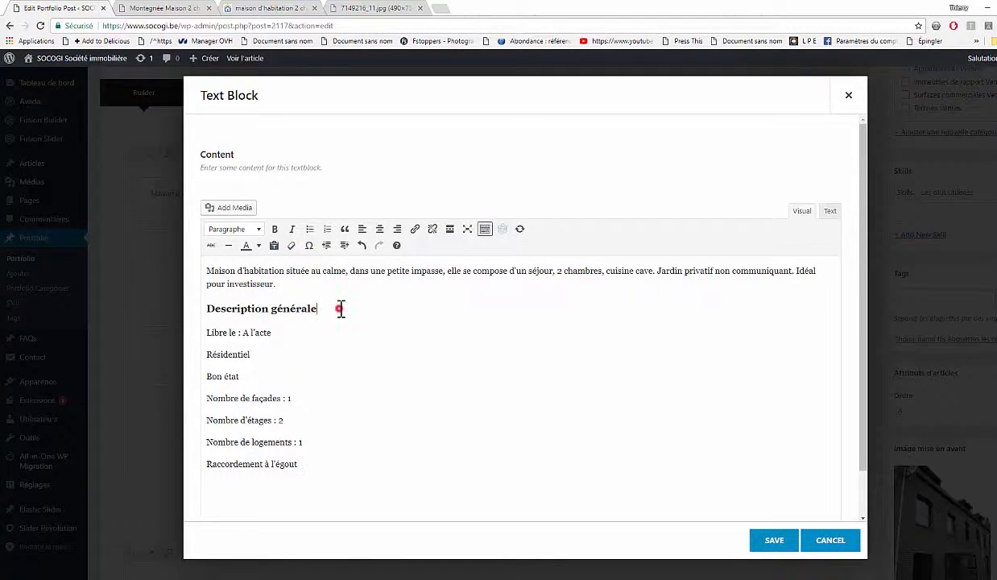
# Step: Delete the pasted "Description générale" heading with its blank line and shorten "Libre le" to "Libre"
pyautogui.tripleClick(340, 309)
pyautogui.press('BackSpace')
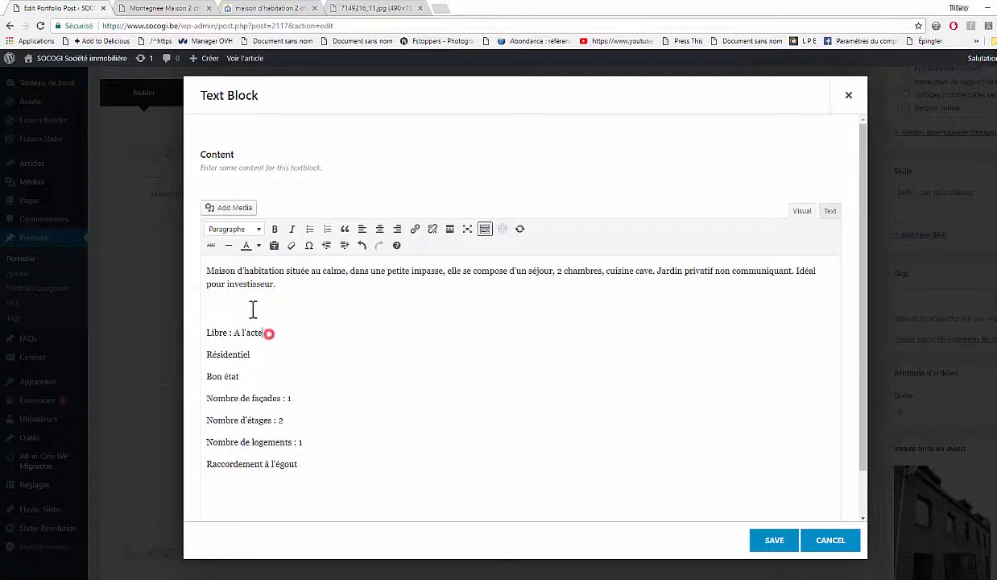
pyautogui.click(253, 310)
pyautogui.press('Delete')
# Step: Turn the paragraphs from "Libre : A l'acte" to "Raccordement à l'égout" into single-spaced lines with line breaks and save the Text Block
pyautogui.click(283, 307)
pyautogui.press('Delete')
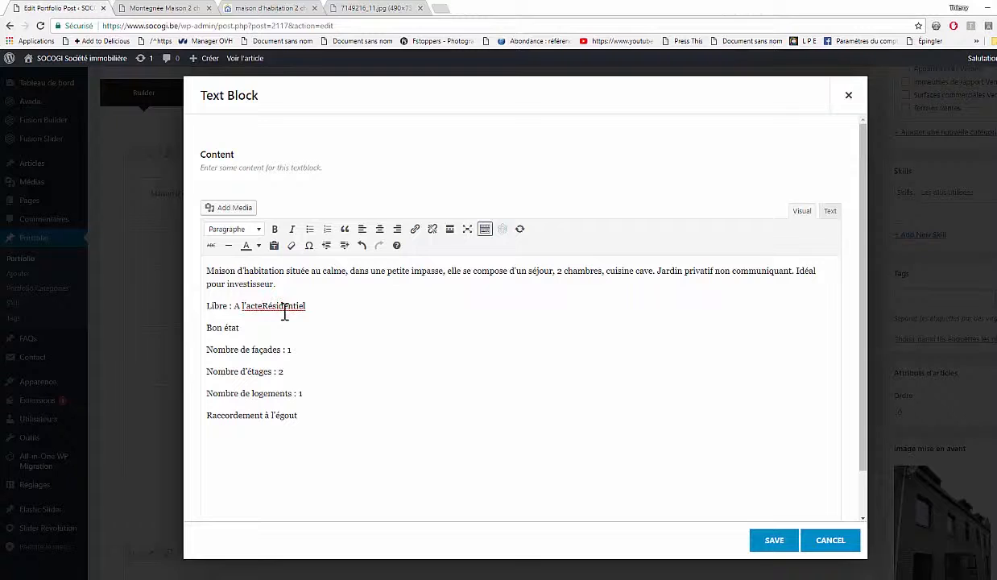
pyautogui.hotkey('shift', 'Return')
pyautogui.press('Delete')
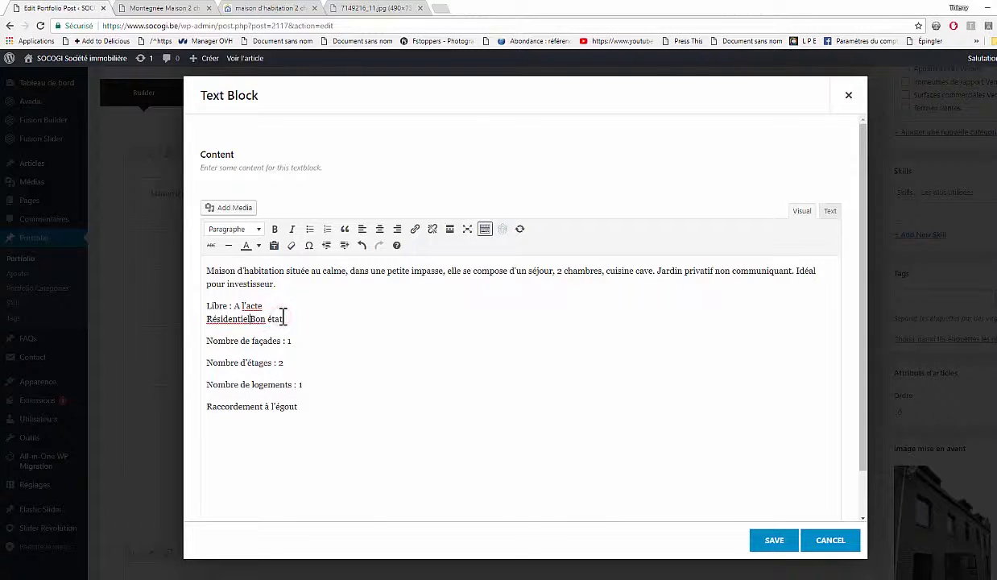
pyautogui.hotkey('shift', 'Return')
pyautogui.click(254, 330)
pyautogui.press('Delete')
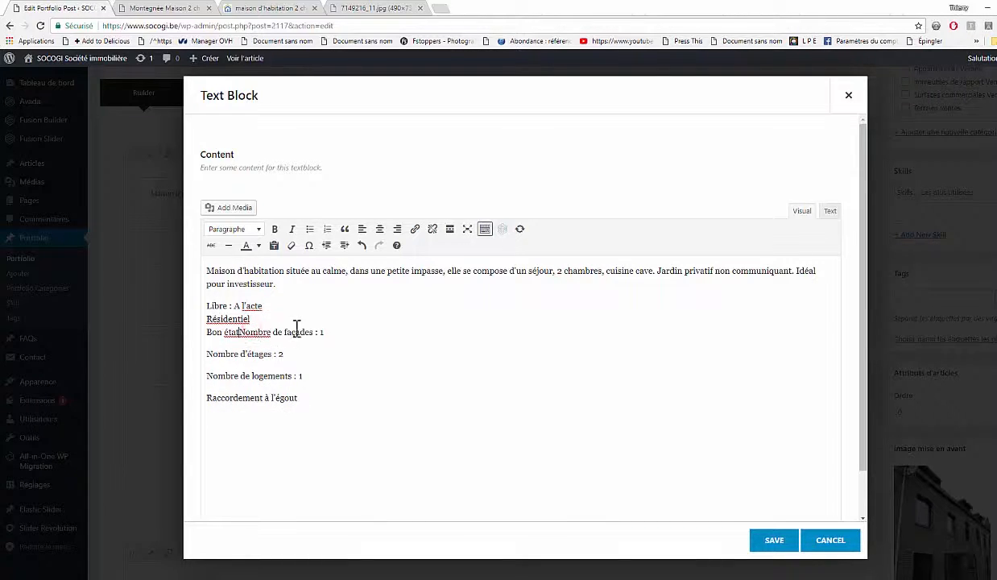
pyautogui.hotkey('shift', 'Return')
pyautogui.press('Delete')
pyautogui.hotkey('shift', 'Return')
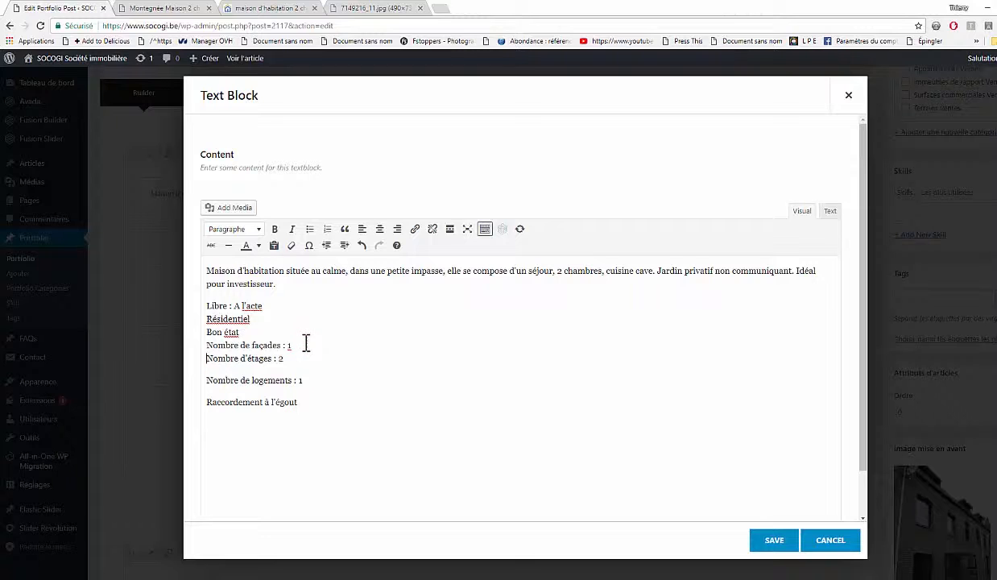
pyautogui.press('Delete')
pyautogui.hotkey('shift', 'Return')
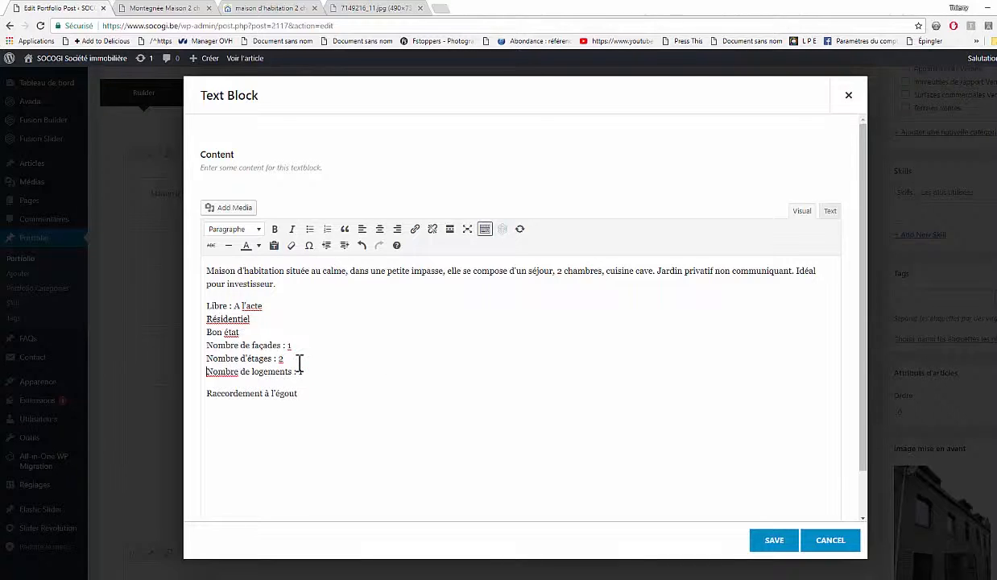
pyautogui.press('Delete')
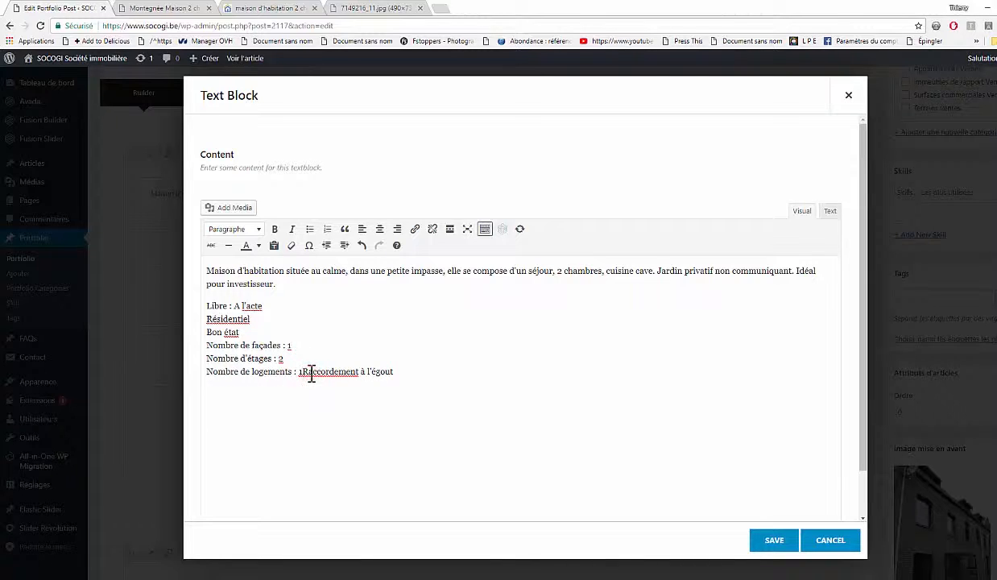
pyautogui.hotkey('shift', 'Return')
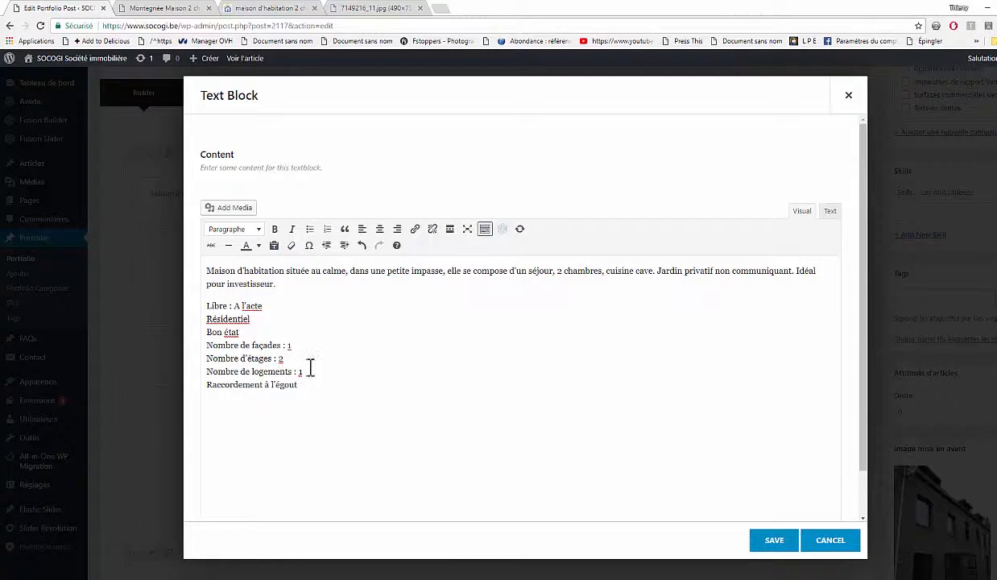
pyautogui.click(772, 542)
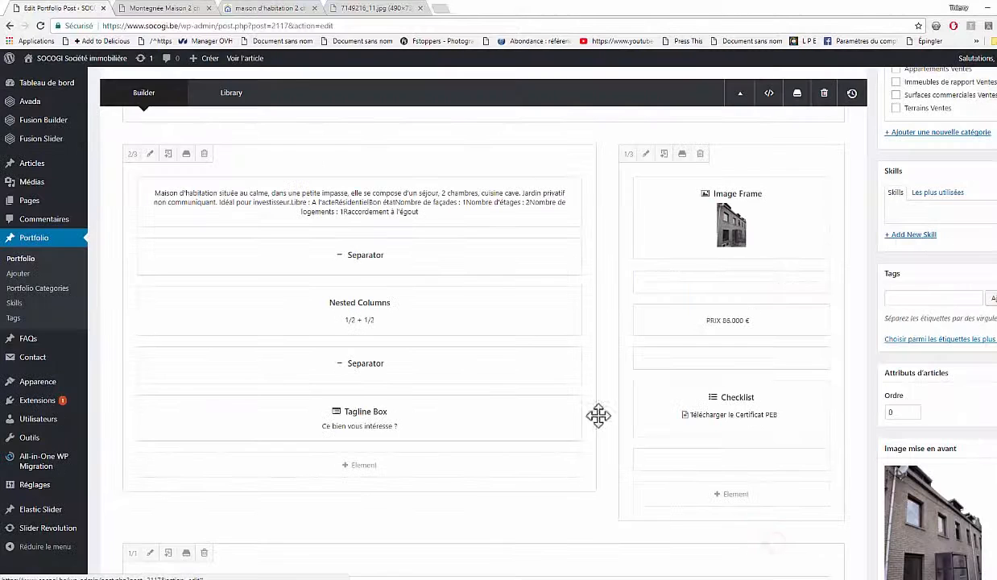
# Step: Copy the listing's "Description intérieure" section and paste it as plain text below "Raccordement à l'égout" in the main Text Block
pyautogui.click(265, 9)
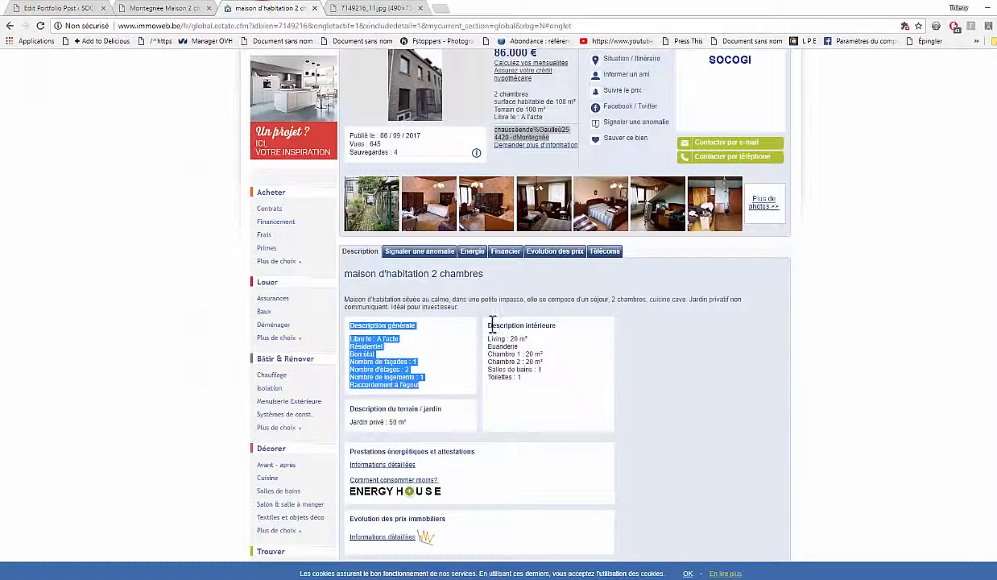
pyautogui.moveTo(487, 324); pyautogui.dragTo(522, 380)
pyautogui.rightClick(522, 380)
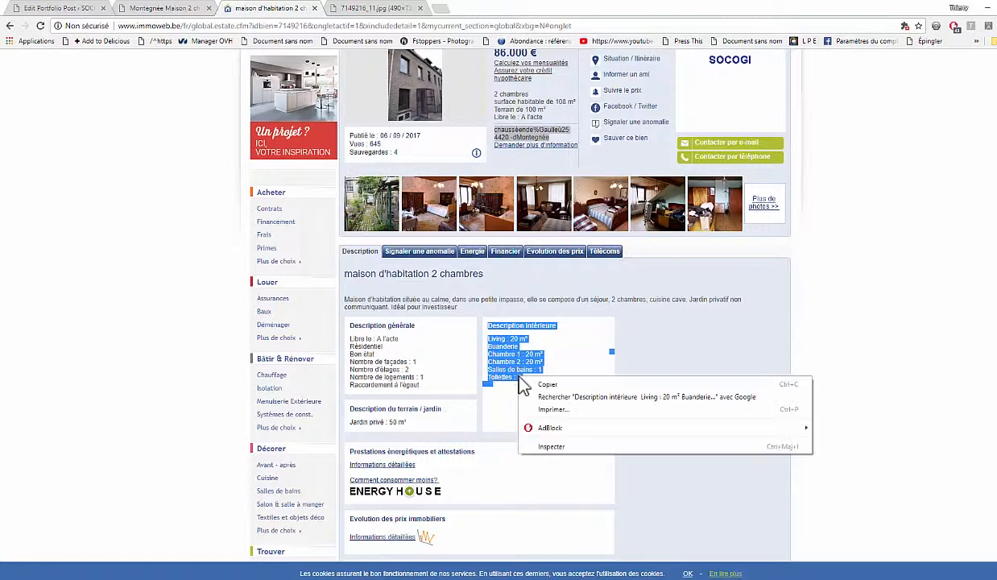
pyautogui.click(533, 384)
pyautogui.click(72, 9)
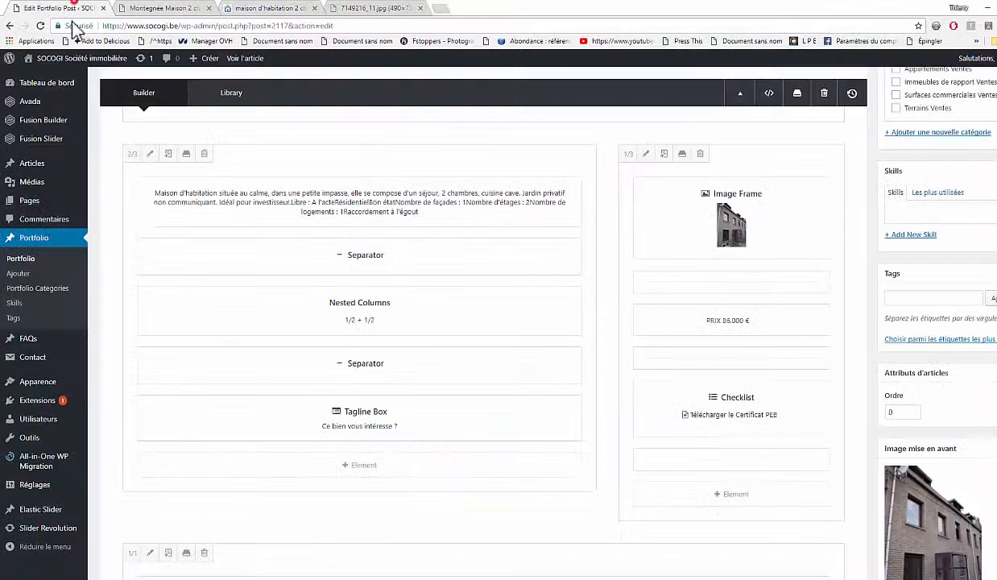
pyautogui.click(333, 202)
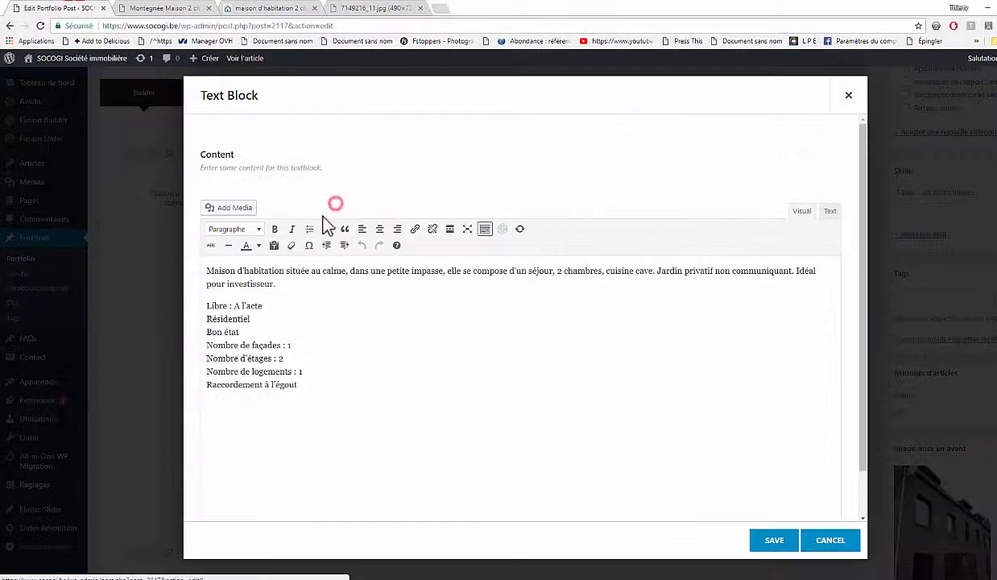
pyautogui.rightClick(321, 388)
pyautogui.click(260, 407)
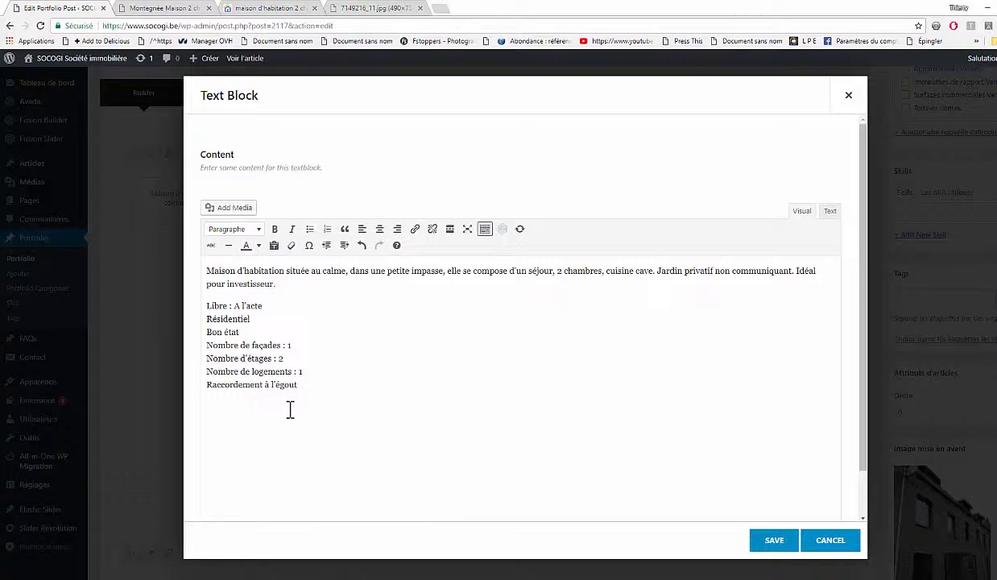
pyautogui.rightClick(288, 410)
pyautogui.click(337, 486)
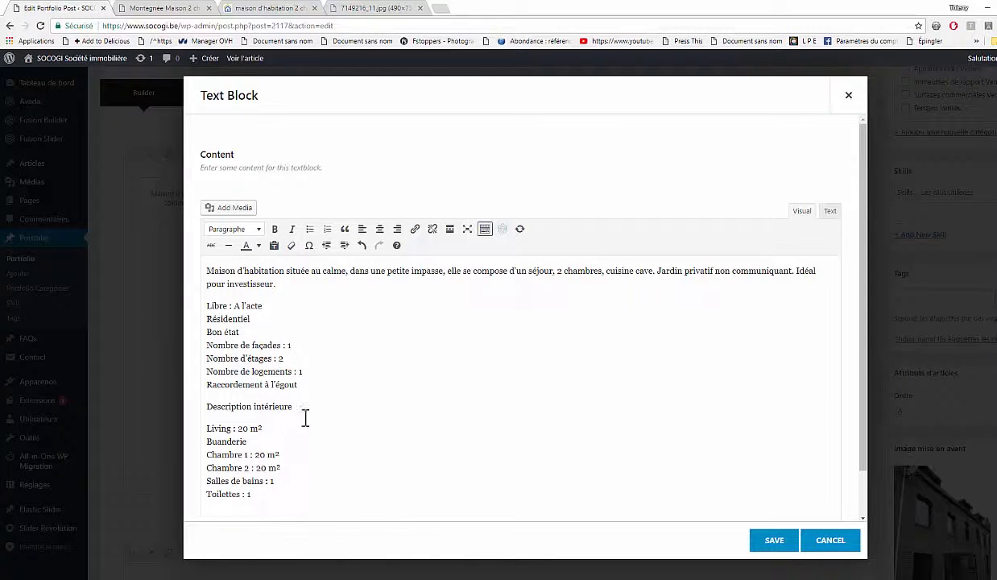
# Step: Copy "Jardin privé : 50 m²" from the listing, paste it as plain text on a new line after "Raccordement à l'égout", and save the Text Block
pyautogui.click(262, 8)
pyautogui.moveTo(410, 423); pyautogui.dragTo(355, 424)
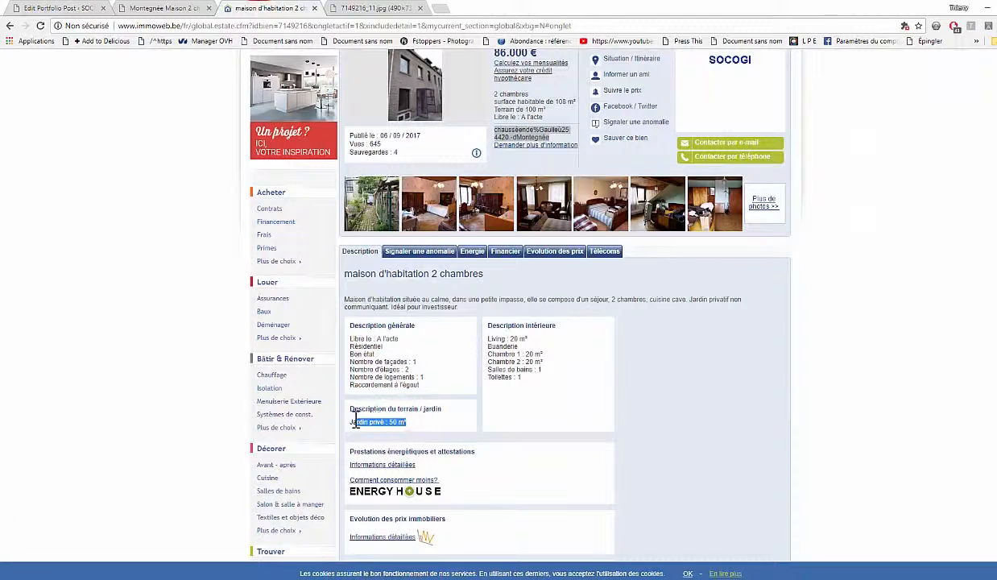
pyautogui.rightClick(362, 424)
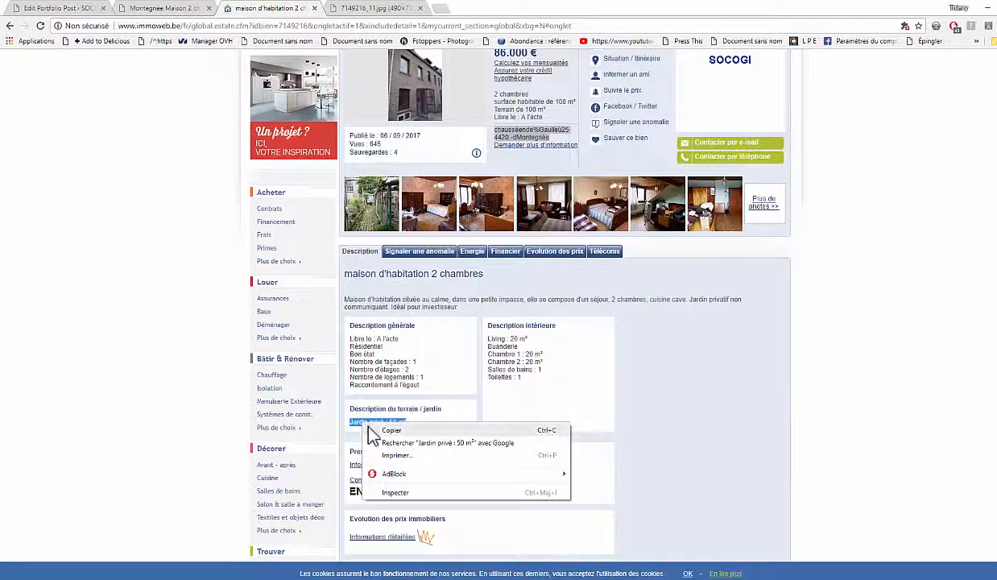
pyautogui.click(377, 432)
pyautogui.click(161, 8)
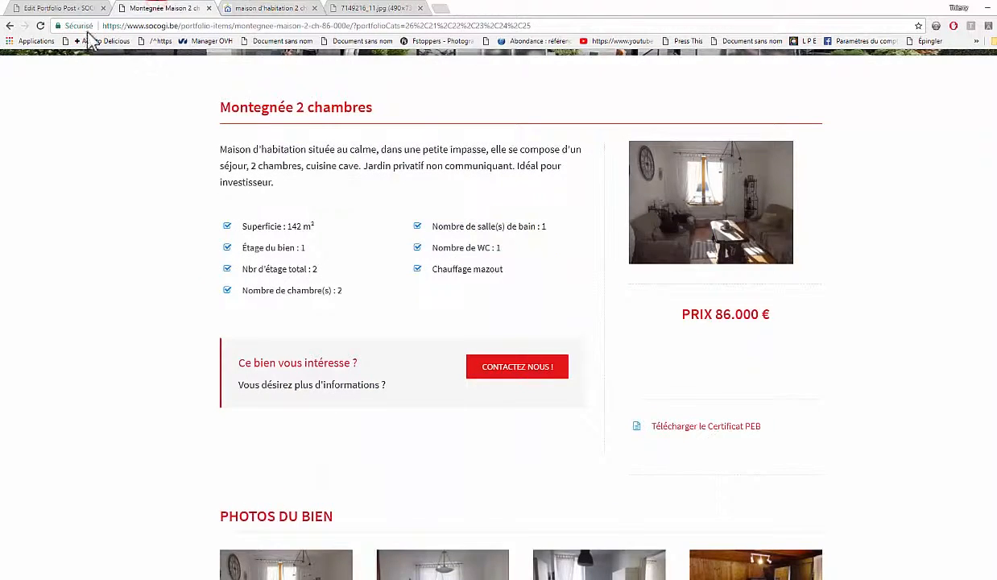
pyautogui.click(59, 7)
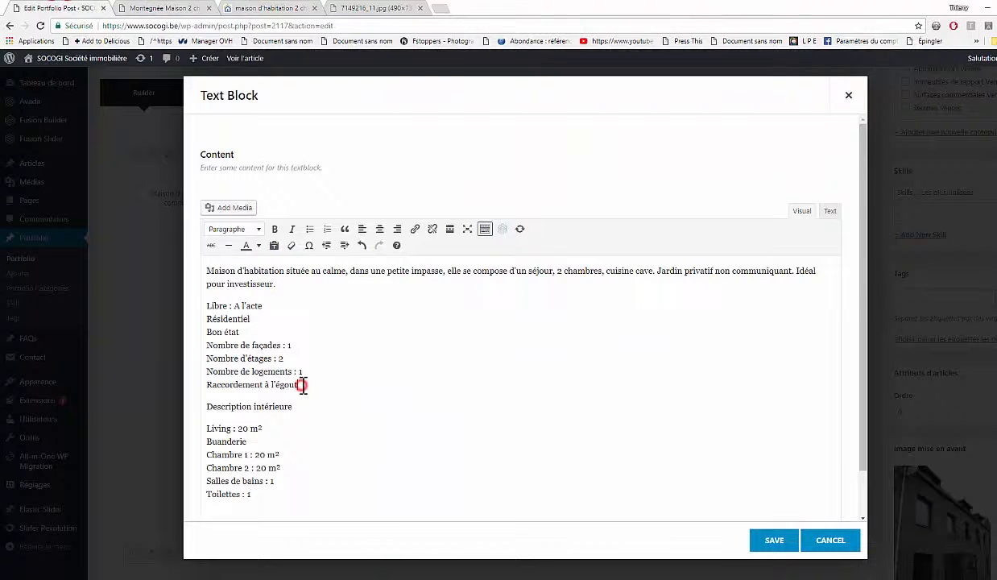
pyautogui.press('Return')
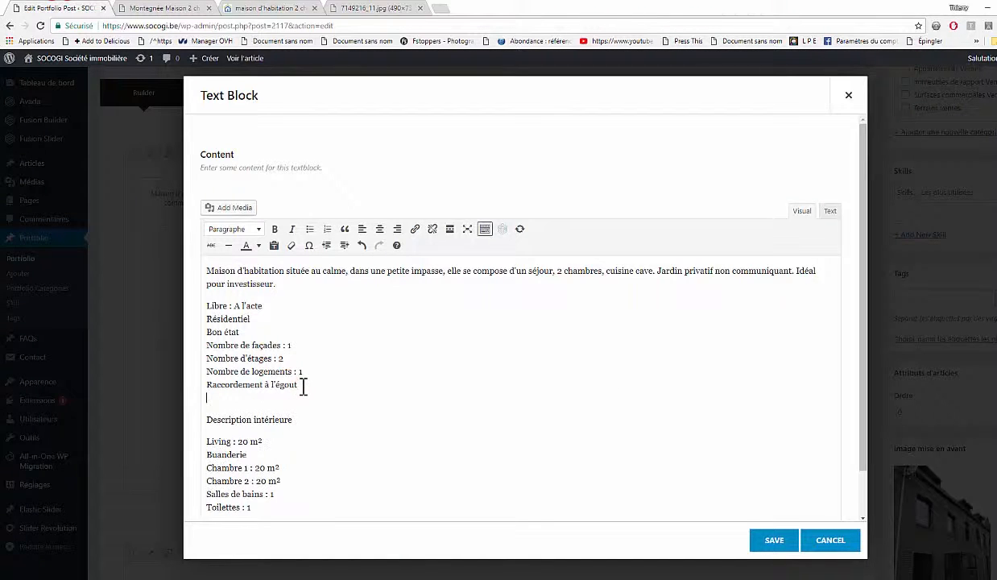
pyautogui.rightClick(255, 401)
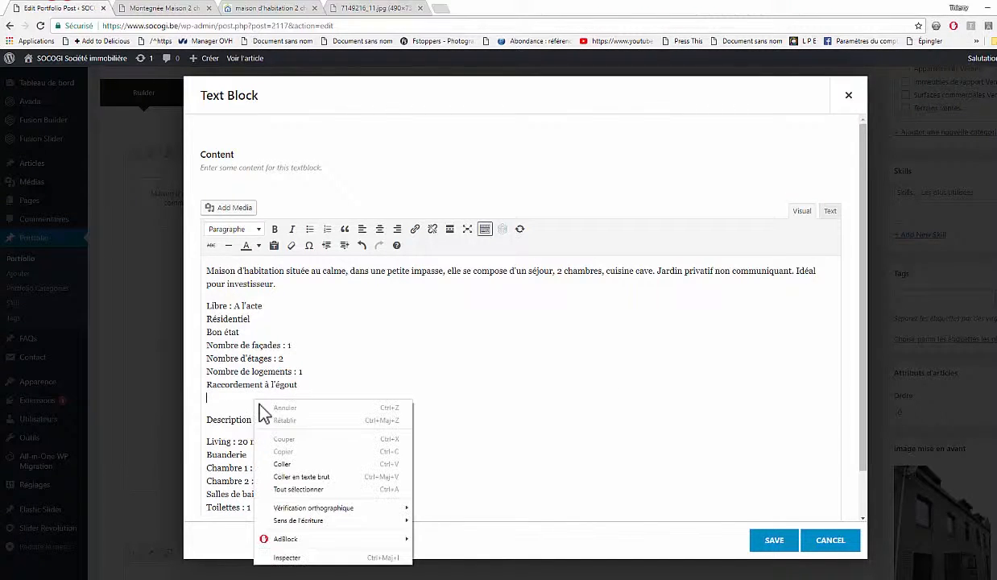
pyautogui.click(295, 476)
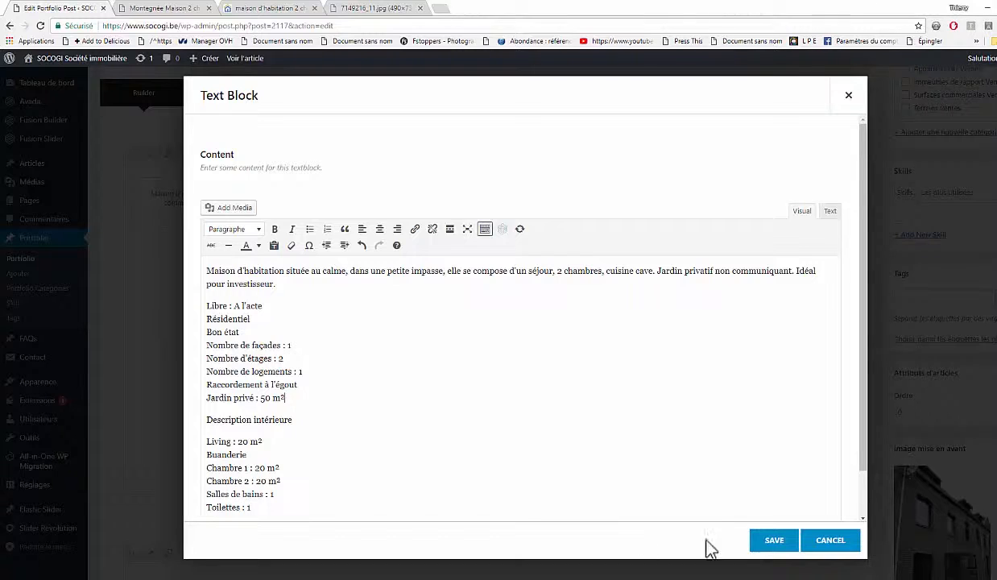
pyautogui.click(768, 545)
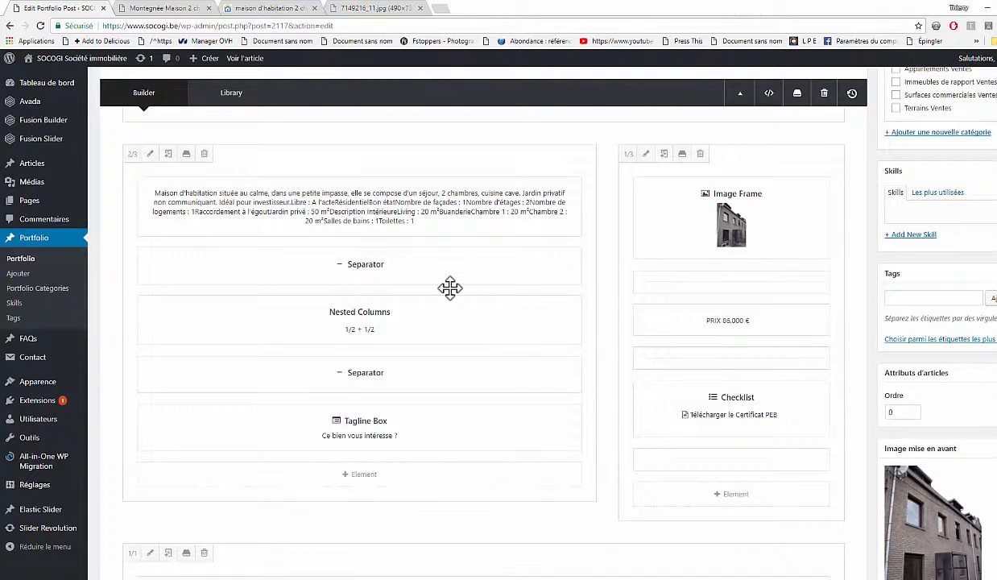
# Step: Delete the Checklist element containing the "Télécharger le Certificat PEB" link from the 1/3 column
pyautogui.scroll(-4, 449, 289)
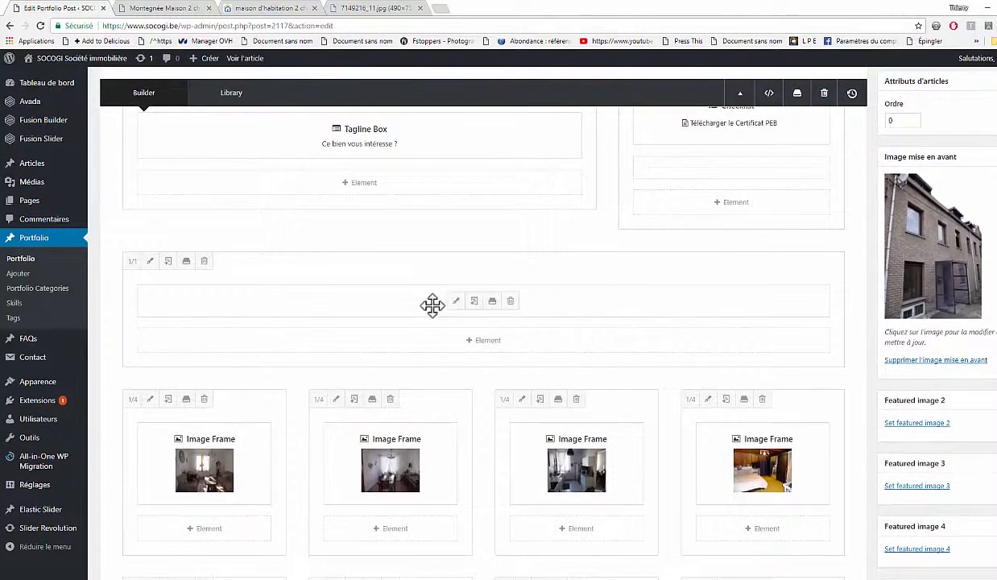
pyautogui.scroll(3, 336, 361)
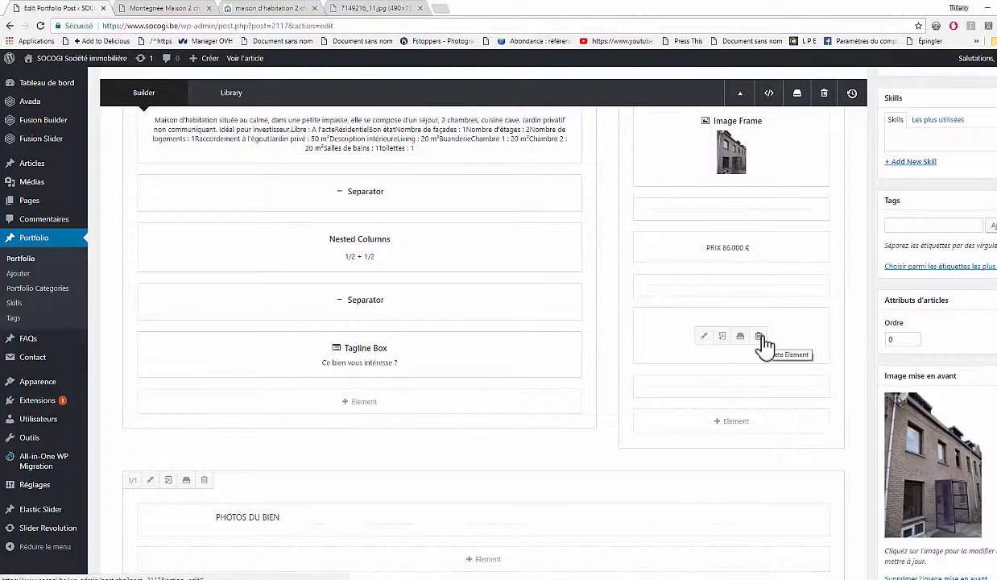
pyautogui.click(761, 336)
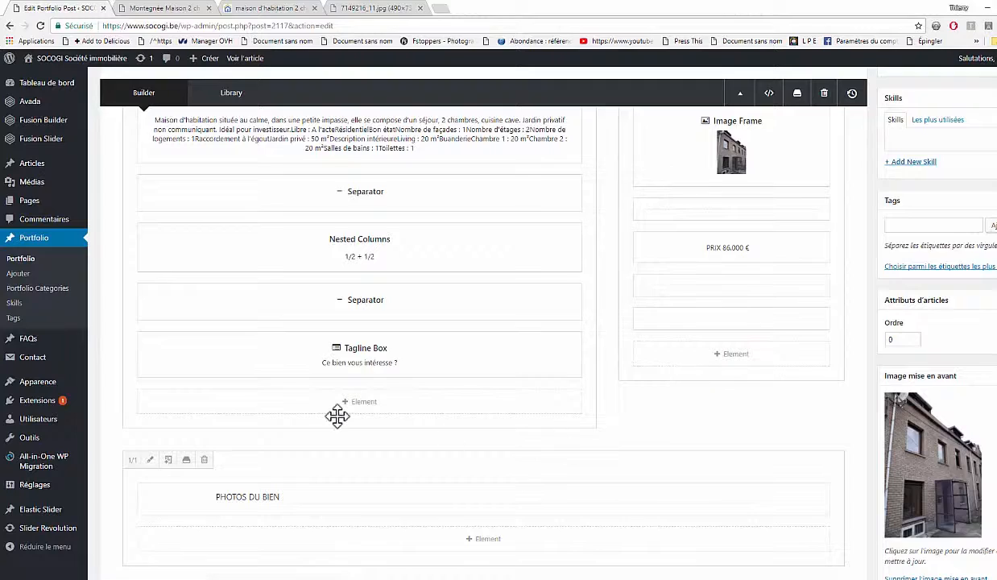
# Step: Delete the seven 1/4 photo columns after the first one under "PHOTOS DU BIEN", keeping only the living room Image Frame column
pyautogui.scroll(-1, 337, 415)
pyautogui.scroll(-5, 337, 415)
pyautogui.scroll(1, 337, 415)
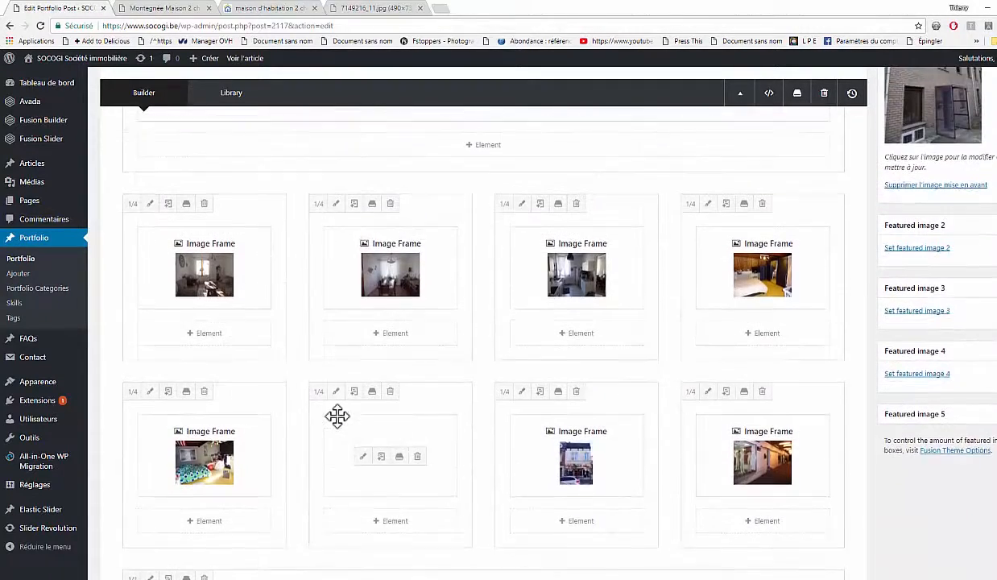
pyautogui.click(390, 178)
pyautogui.click(390, 178)
pyautogui.click(390, 178)
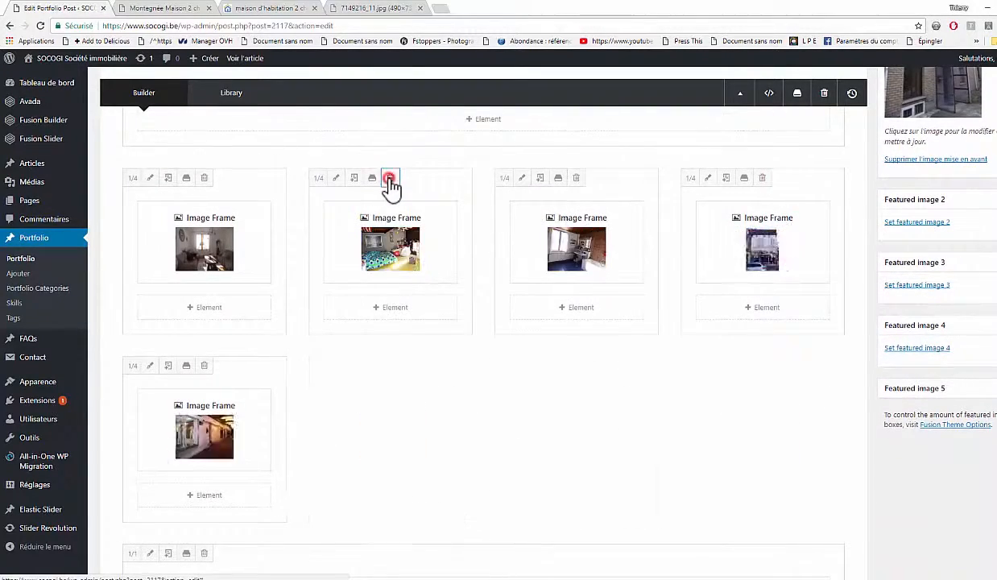
pyautogui.click(390, 178)
pyautogui.click(390, 178)
pyautogui.click(389, 178)
pyautogui.click(389, 178)
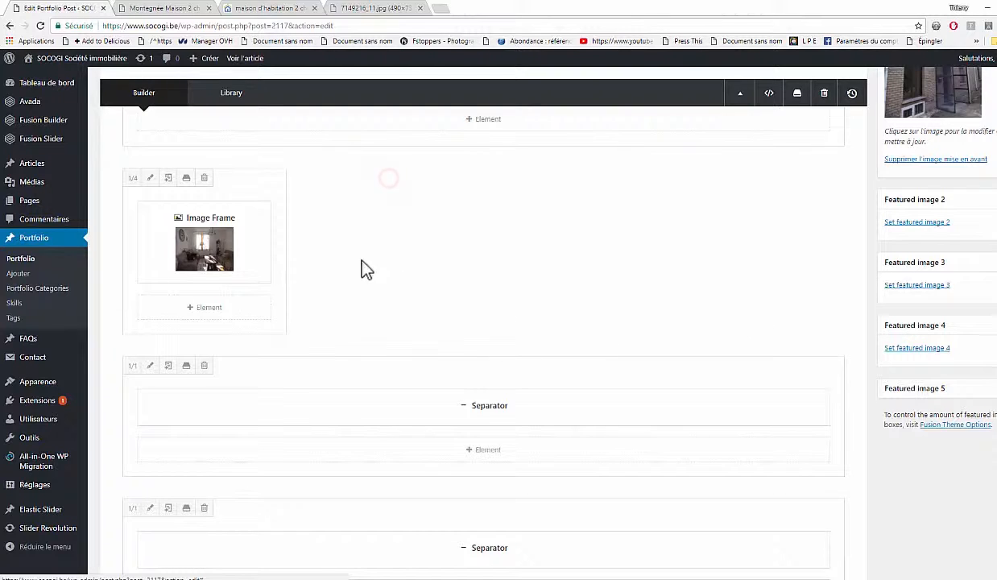
# Step: Remove the living room photo from the remaining 1/4 column's Image Frame and open the media library for its replacement
pyautogui.click(175, 246)
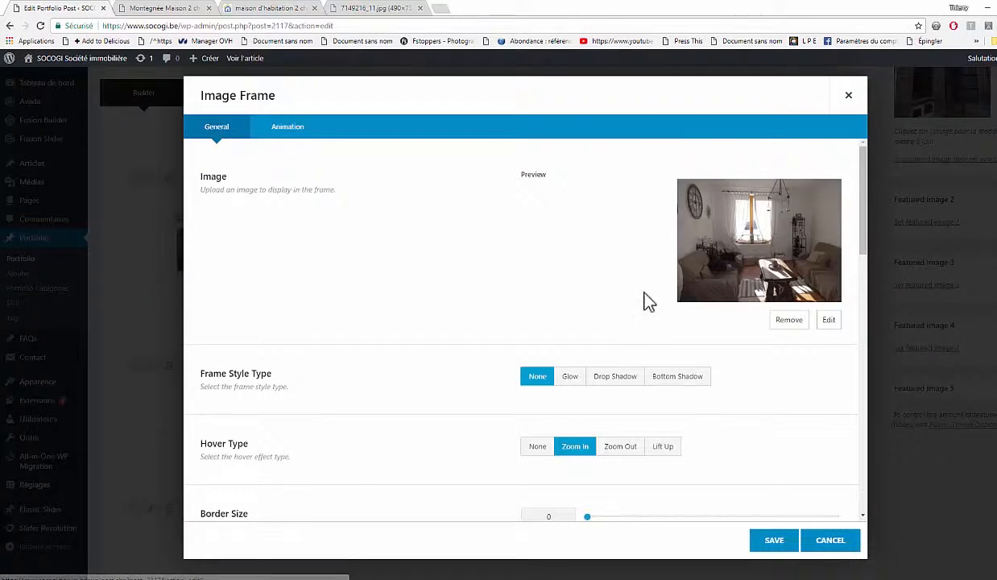
pyautogui.click(787, 322)
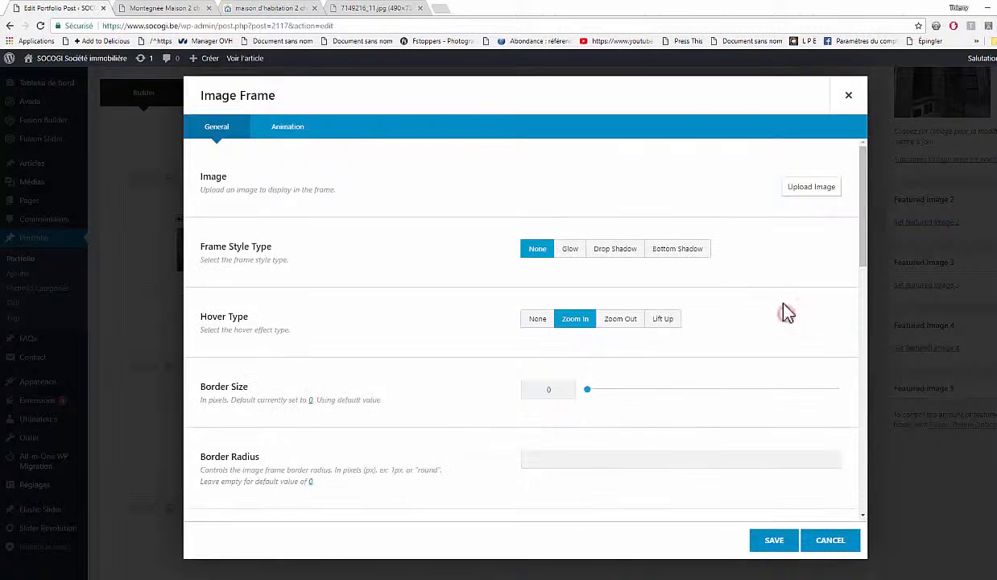
pyautogui.click(803, 193)
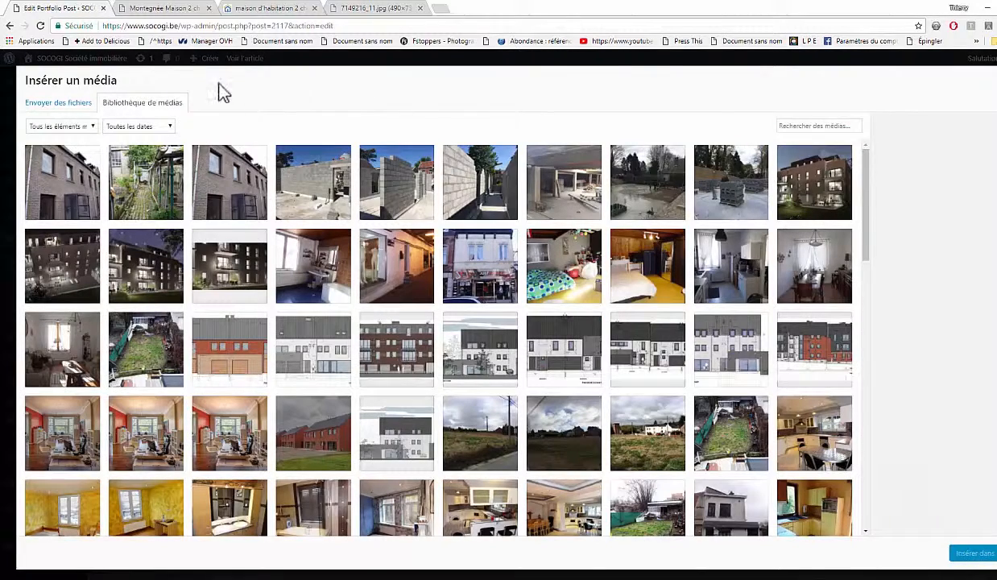
# Step: Open the Immoweb listing's garden photo, 7149216_12.jpg, as a separate image and copy its address without the cache suffix
pyautogui.click(272, 8)
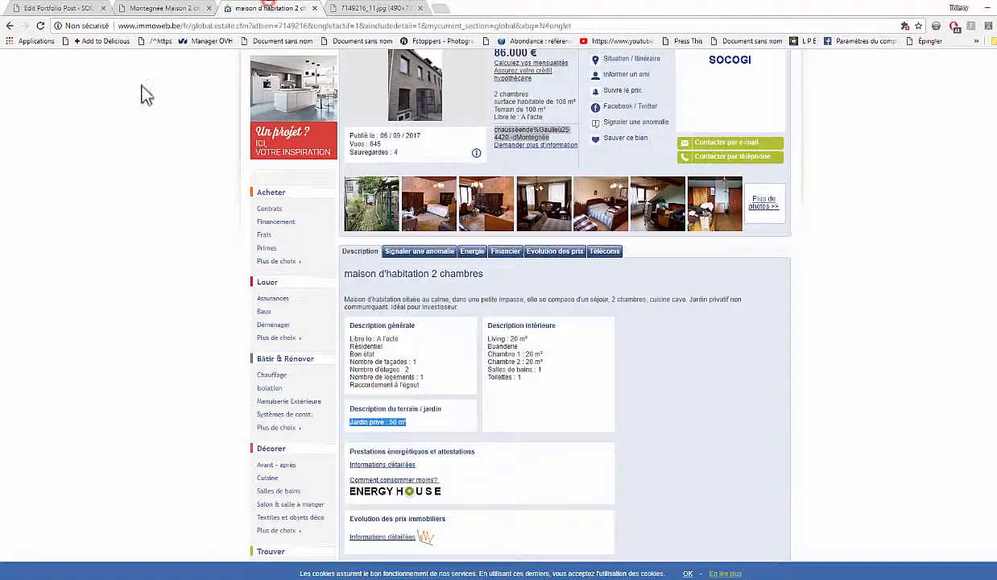
pyautogui.click(372, 226)
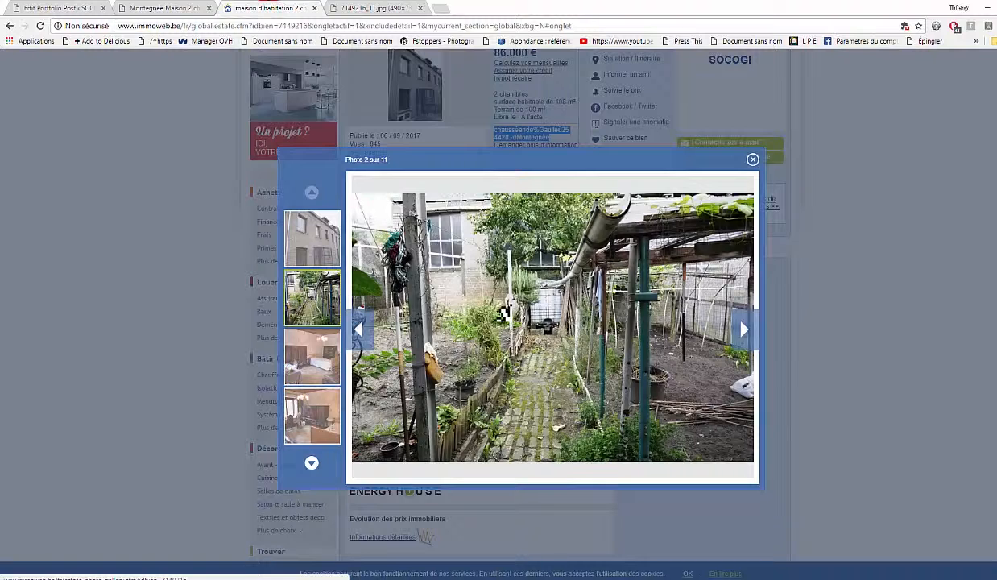
pyautogui.rightClick(502, 314)
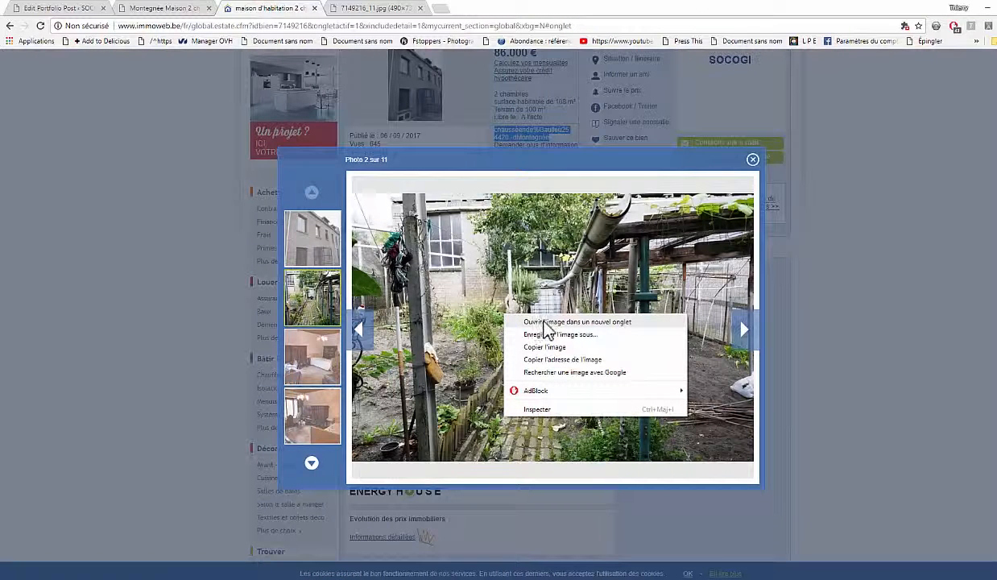
pyautogui.click(545, 322)
pyautogui.click(374, 8)
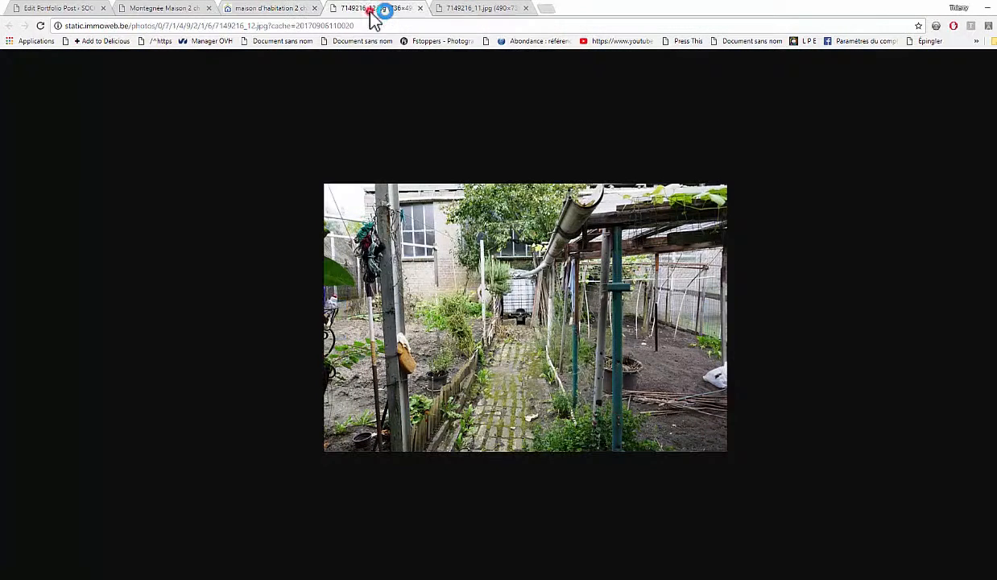
pyautogui.moveTo(232, 24); pyautogui.dragTo(10, 29)
pyautogui.hotkey('ctrl', 'c')
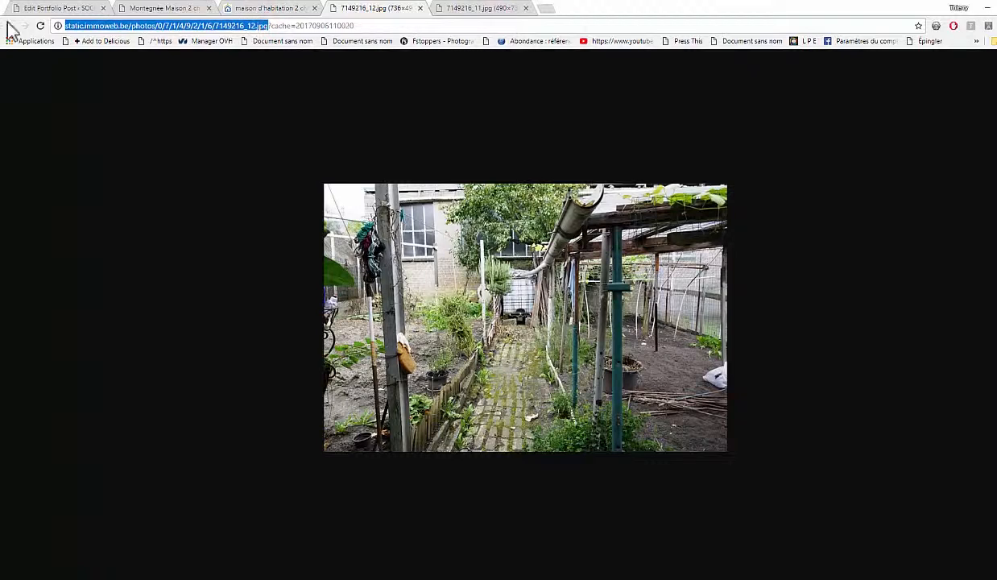
# Step: Upload the garden photo from its copied web address and insert it as the Image Frame's image
pyautogui.click(63, 8)
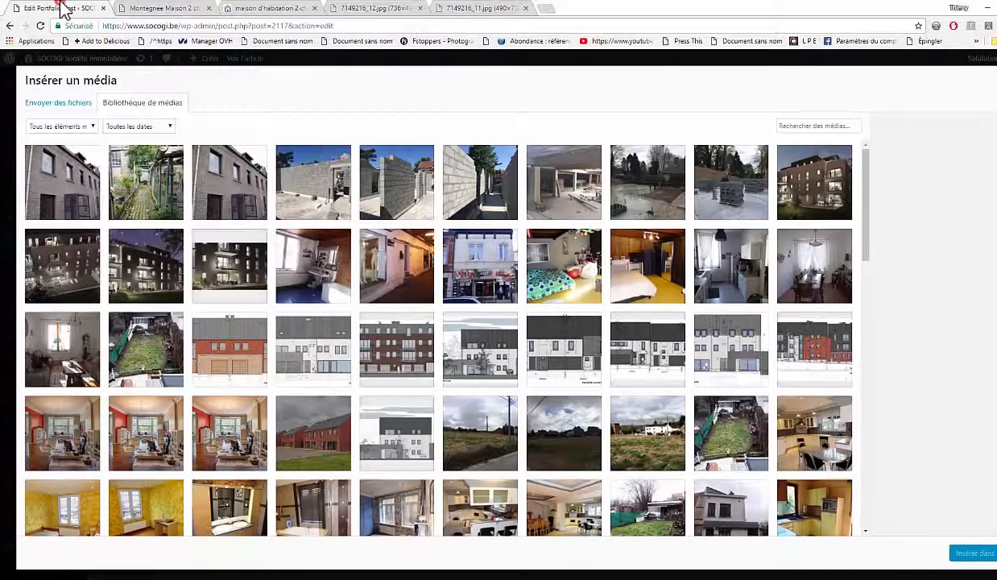
pyautogui.click(60, 102)
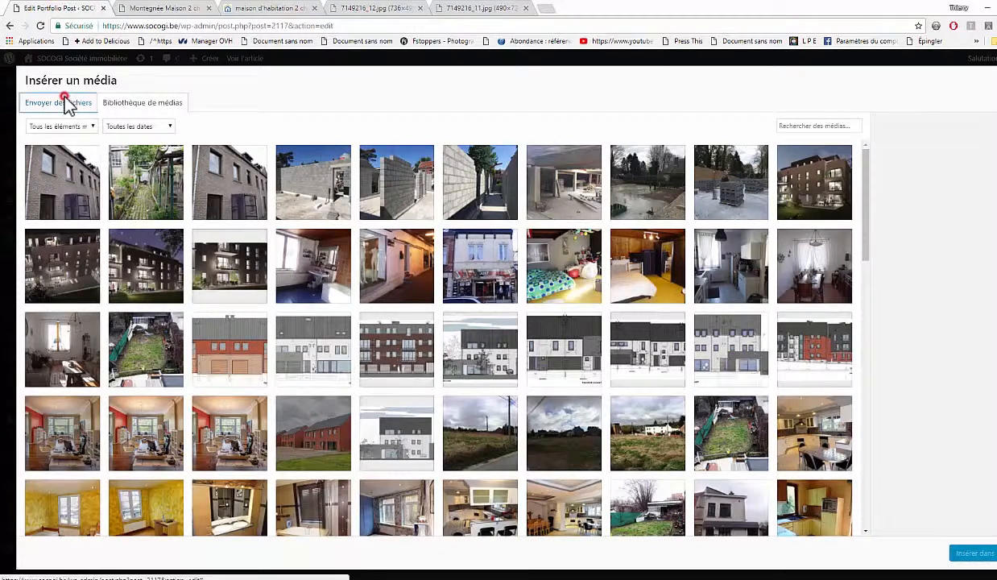
pyautogui.click(516, 296)
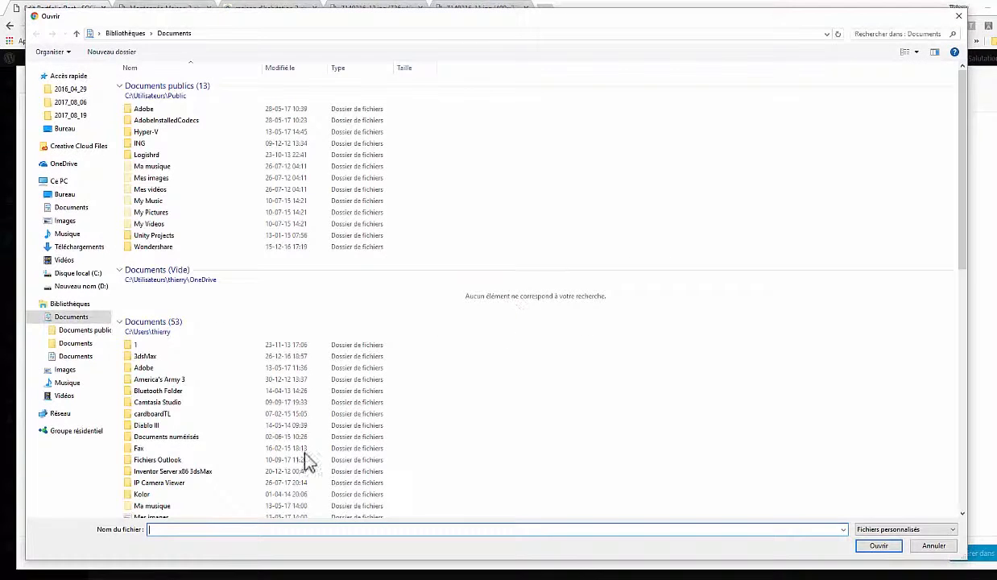
pyautogui.click(231, 530)
pyautogui.hotkey('ctrl', 'v')
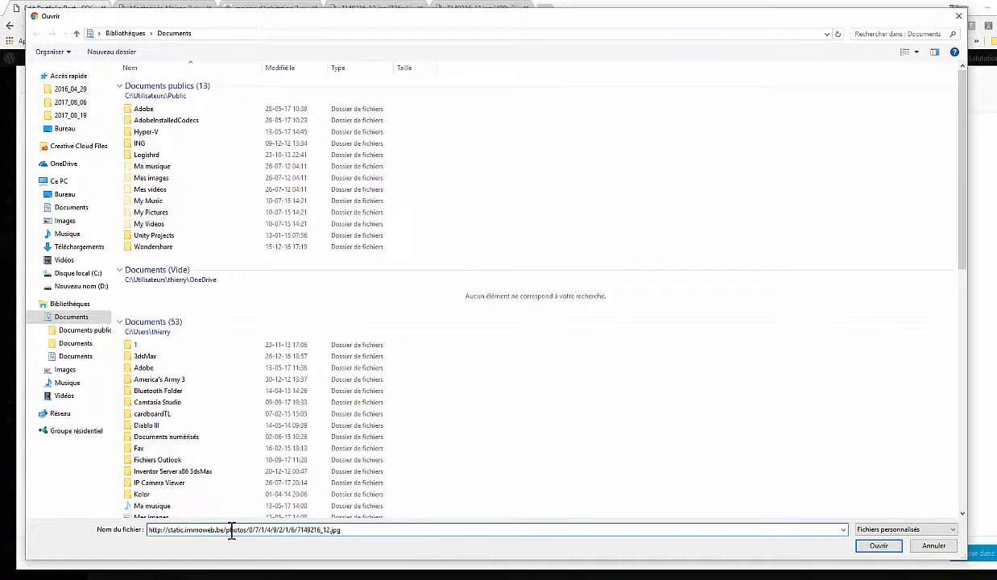
pyautogui.press('Return')
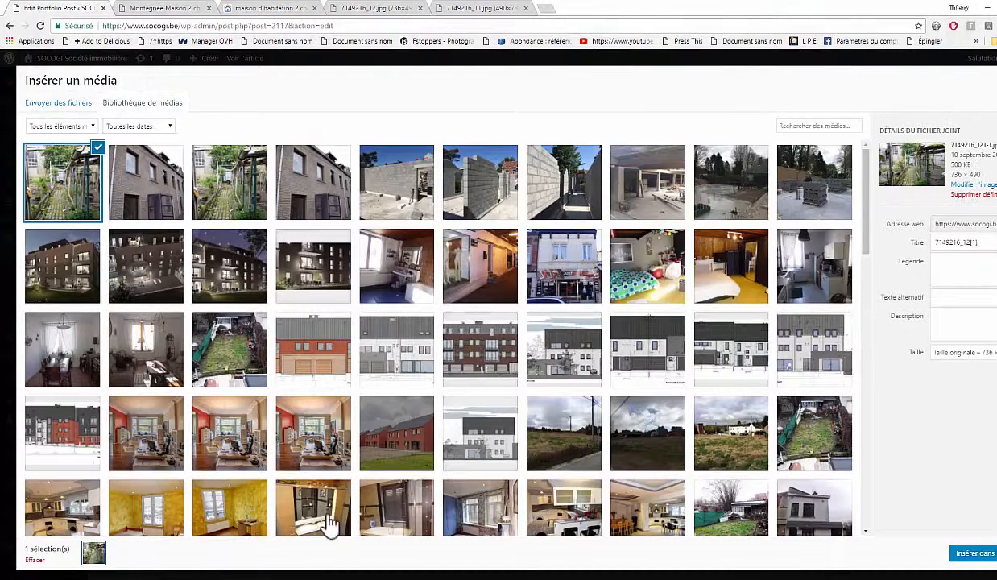
pyautogui.click(975, 552)
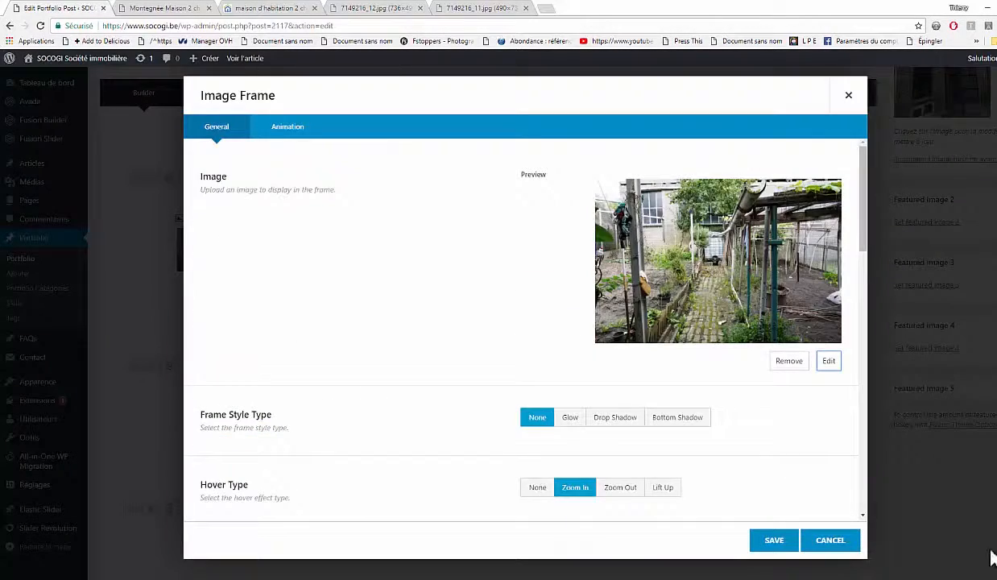
# Step: Replace the living room Lightbox Image with the newly uploaded garden photo and save the Image Frame
pyautogui.scroll(-2, 735, 406)
pyautogui.scroll(-7, 735, 407)
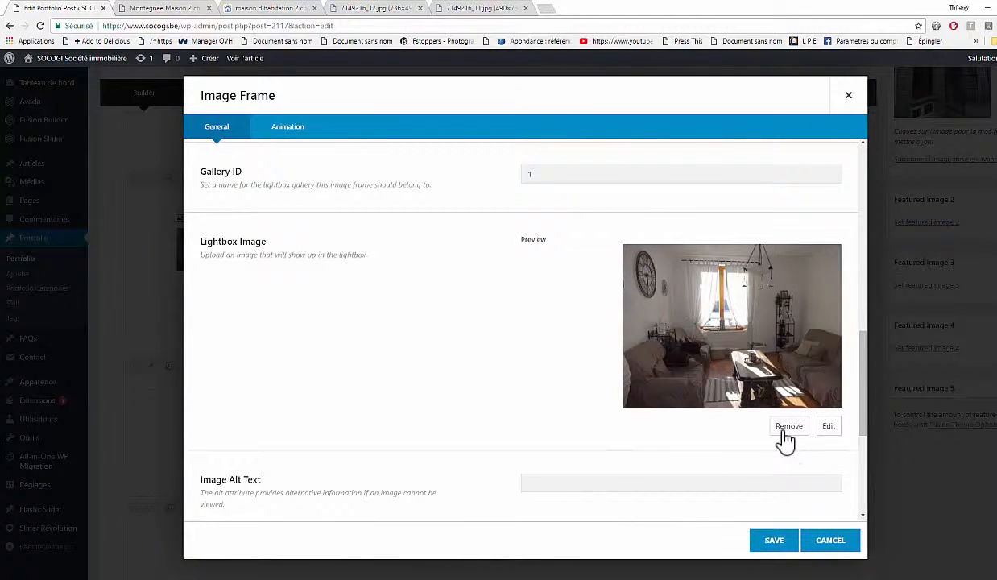
pyautogui.click(787, 427)
pyautogui.click(811, 256)
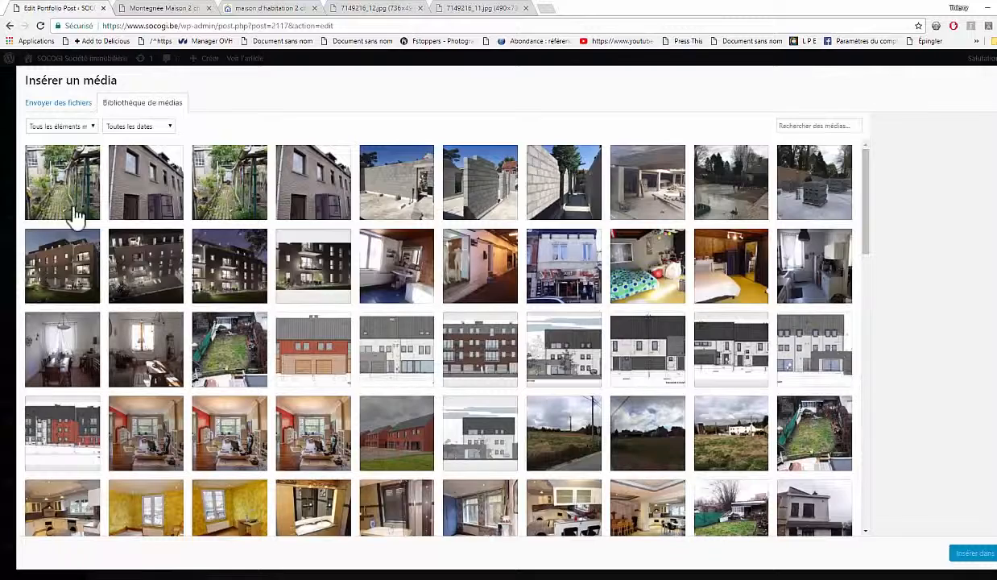
pyautogui.click(41, 198)
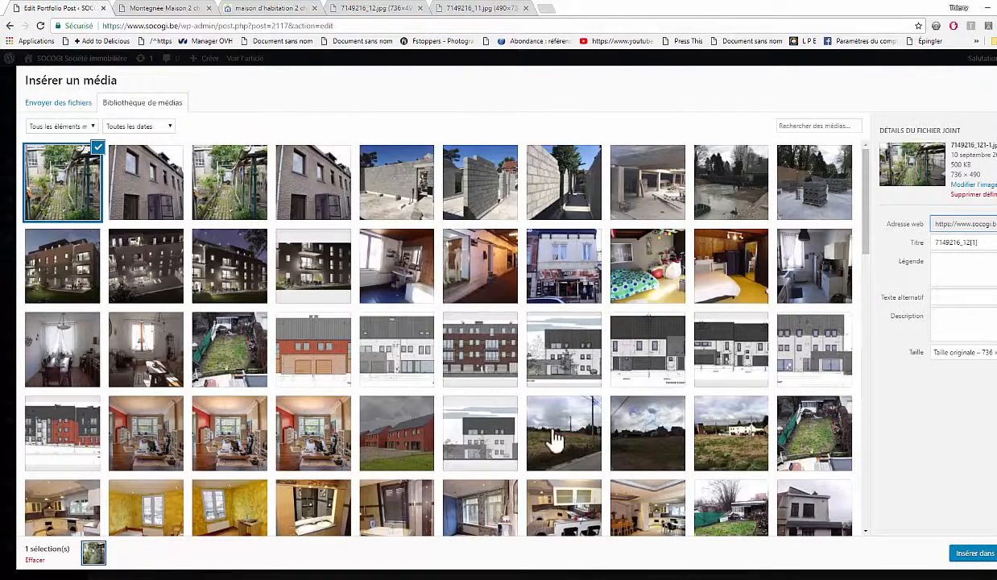
pyautogui.click(960, 553)
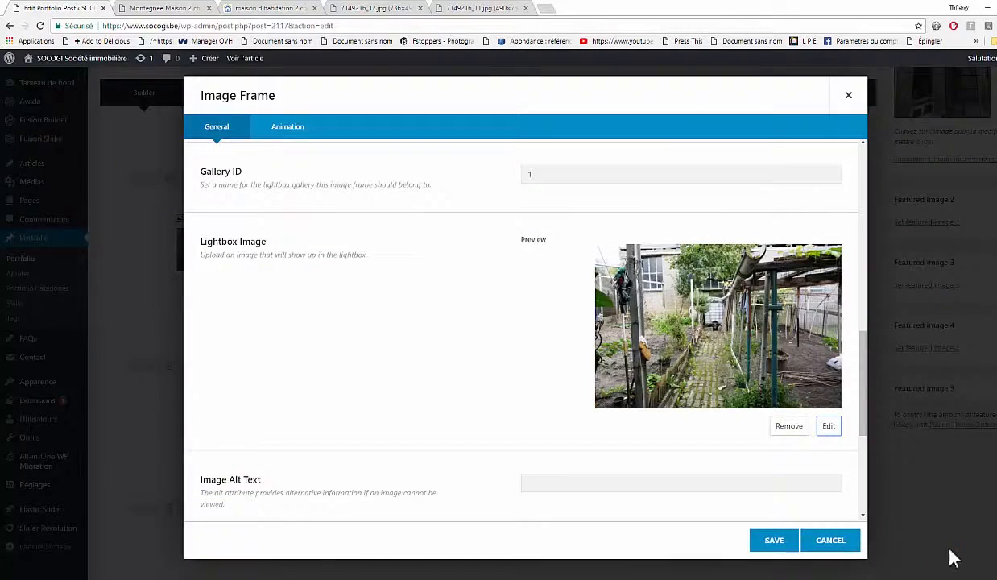
pyautogui.click(774, 541)
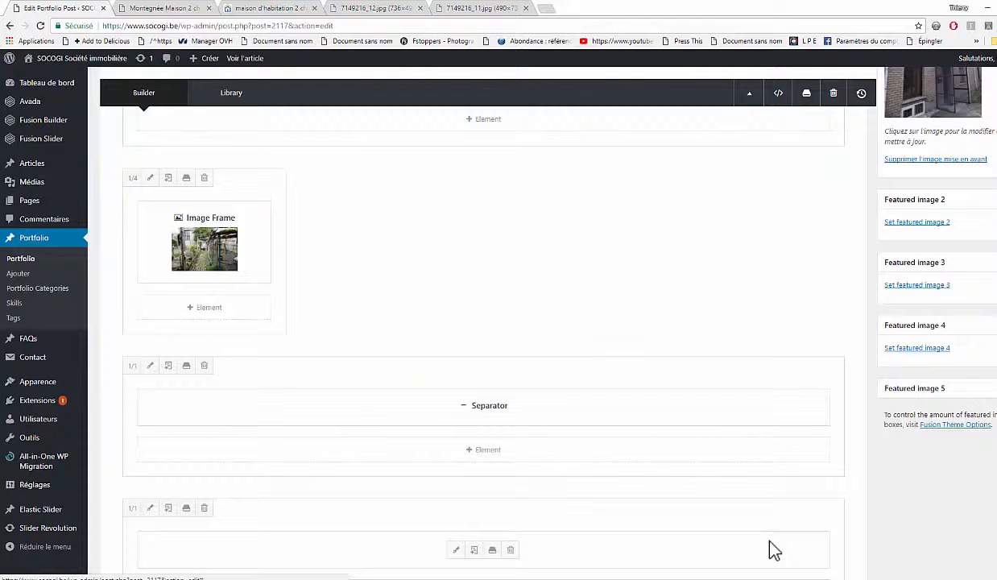
# Step: Duplicate the 1/4 garden photo column, remove the main image from the copy's Image Frame, and open the file upload for a new one
pyautogui.click(168, 178)
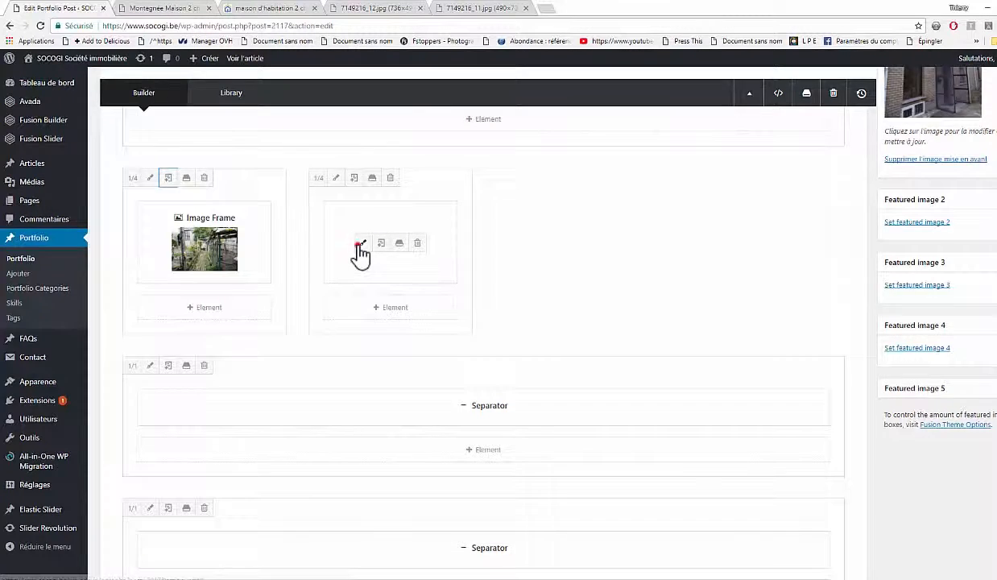
pyautogui.click(362, 243)
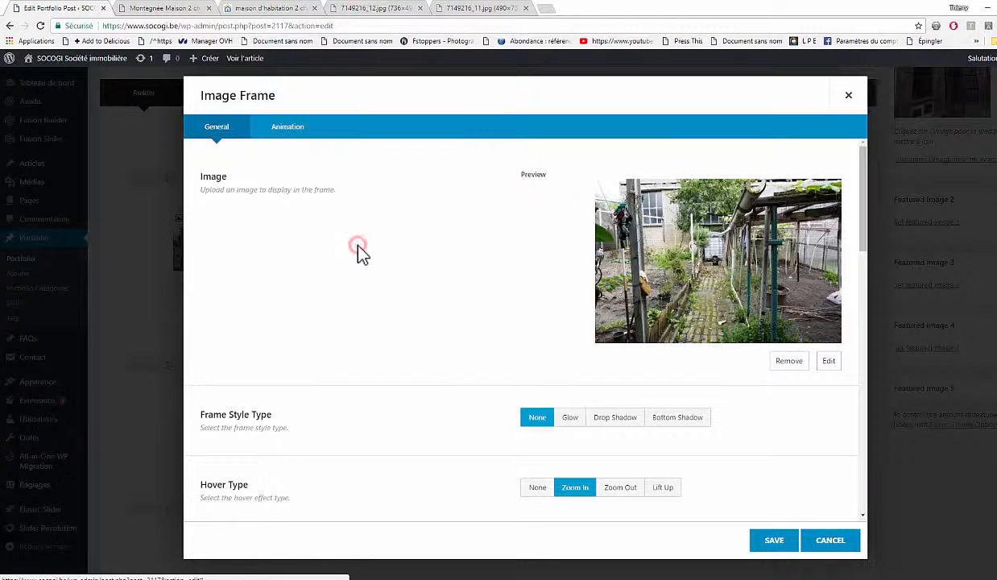
pyautogui.click(788, 362)
pyautogui.click(802, 188)
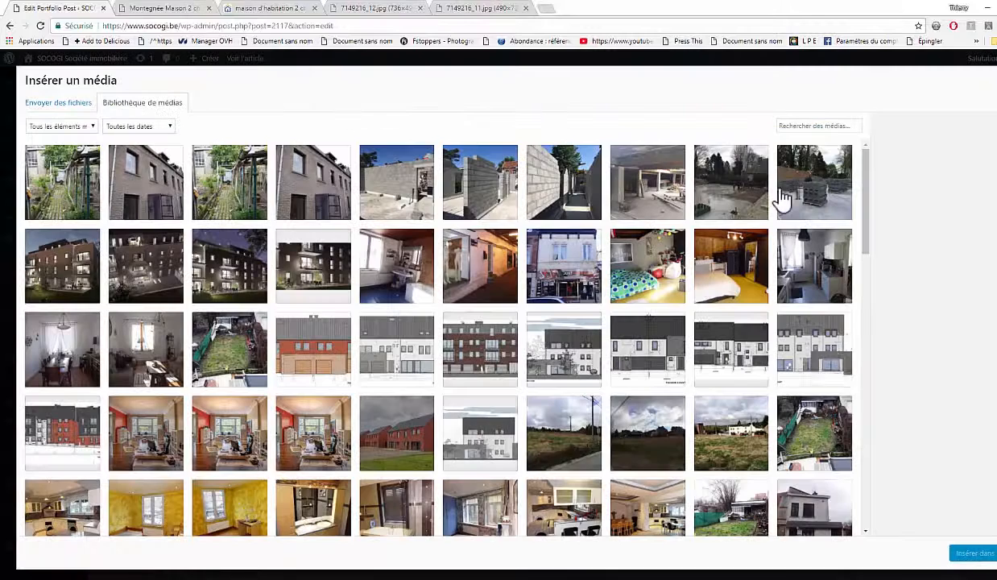
pyautogui.click(72, 103)
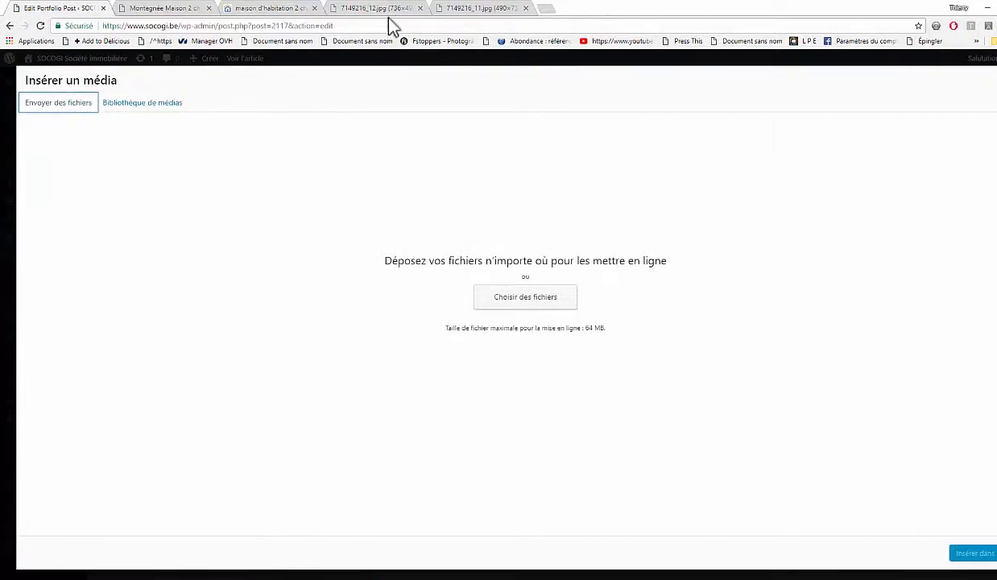
# Step: Open the listing's third photo, 7149216_8.jpg, as a separate image and copy its address without the cache suffix
pyautogui.click(270, 8)
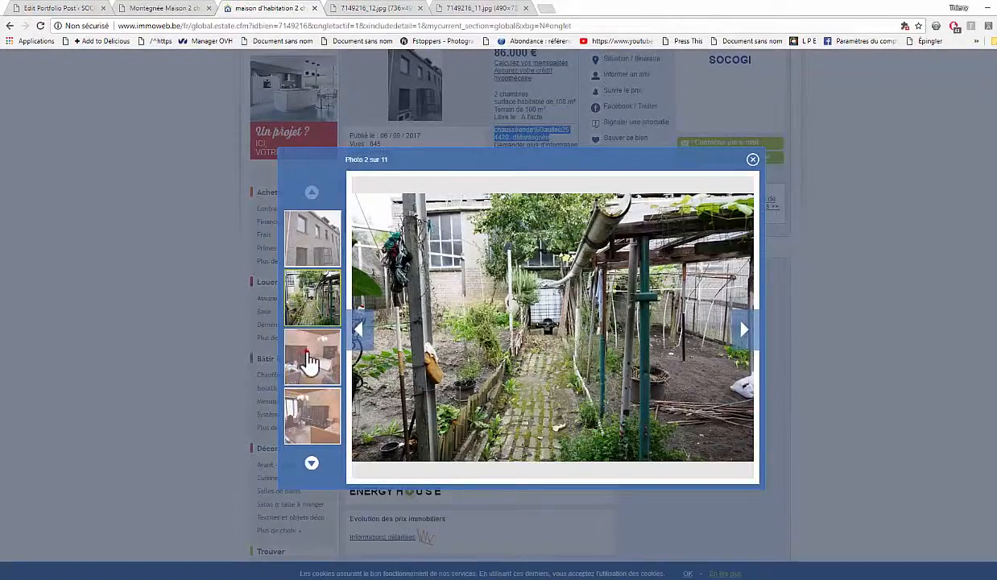
pyautogui.click(310, 360)
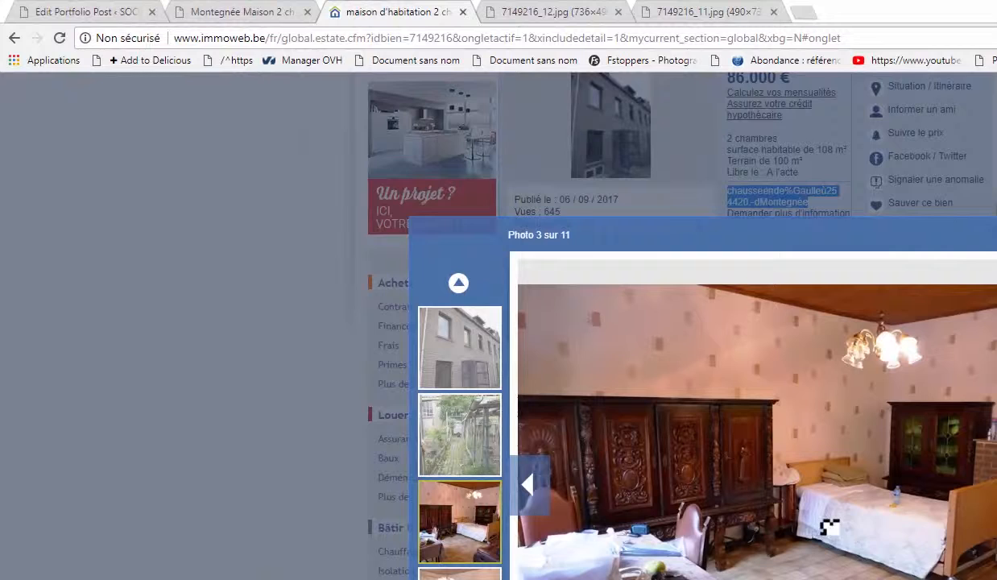
pyautogui.rightClick(846, 526)
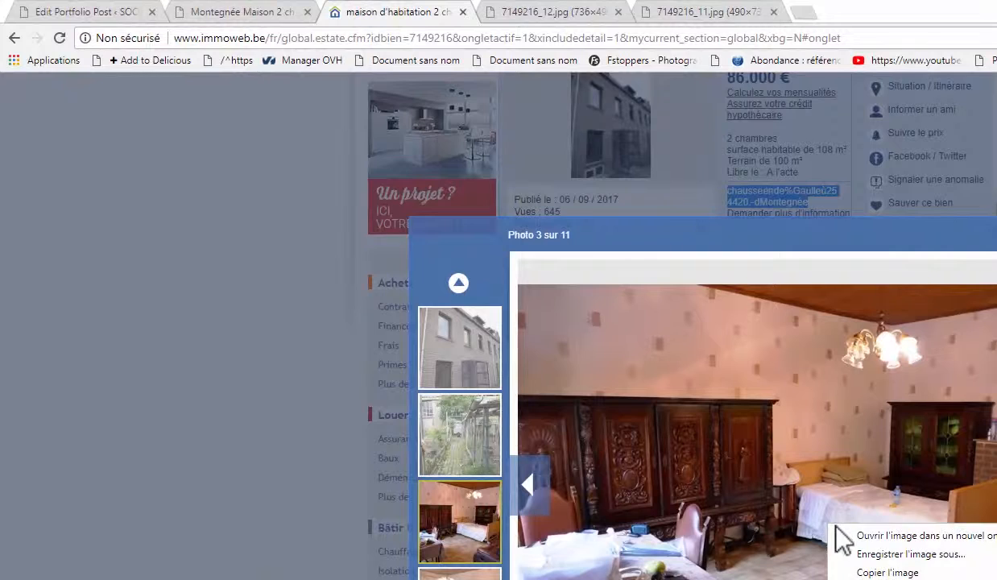
pyautogui.click(857, 535)
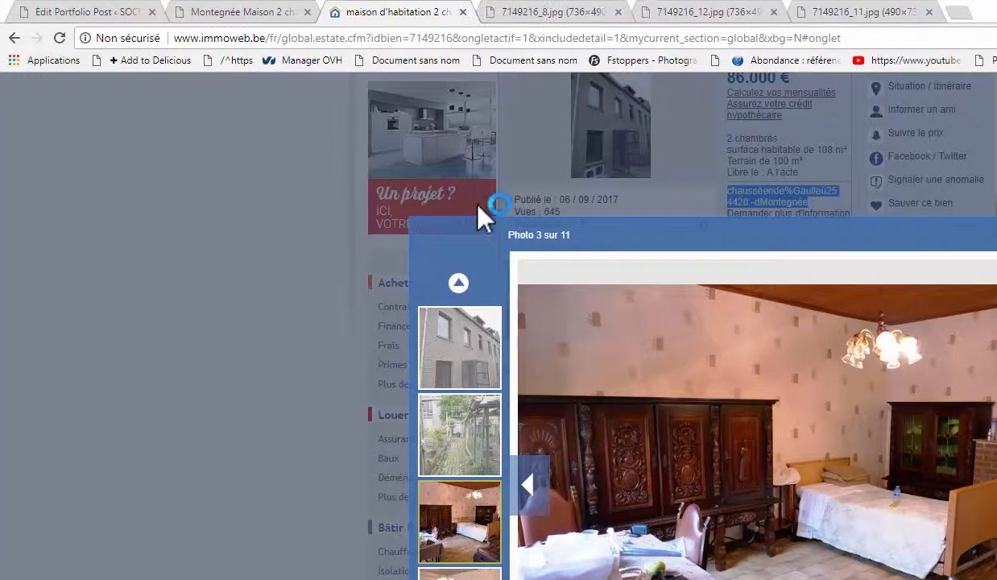
pyautogui.click(540, 12)
pyautogui.click(336, 38)
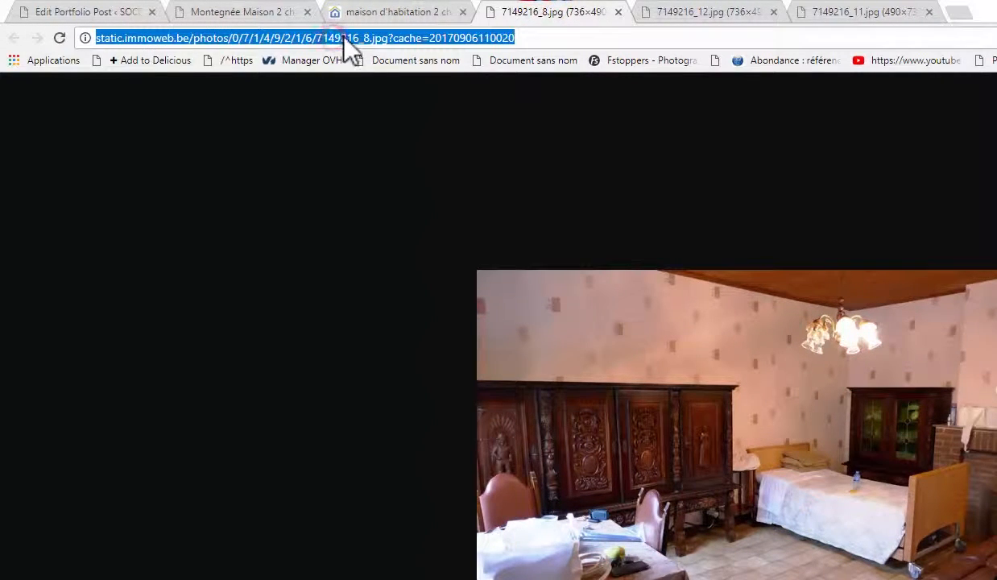
pyautogui.rightClick(345, 36)
pyautogui.click(361, 33)
pyautogui.moveTo(388, 38); pyautogui.dragTo(50, 14)
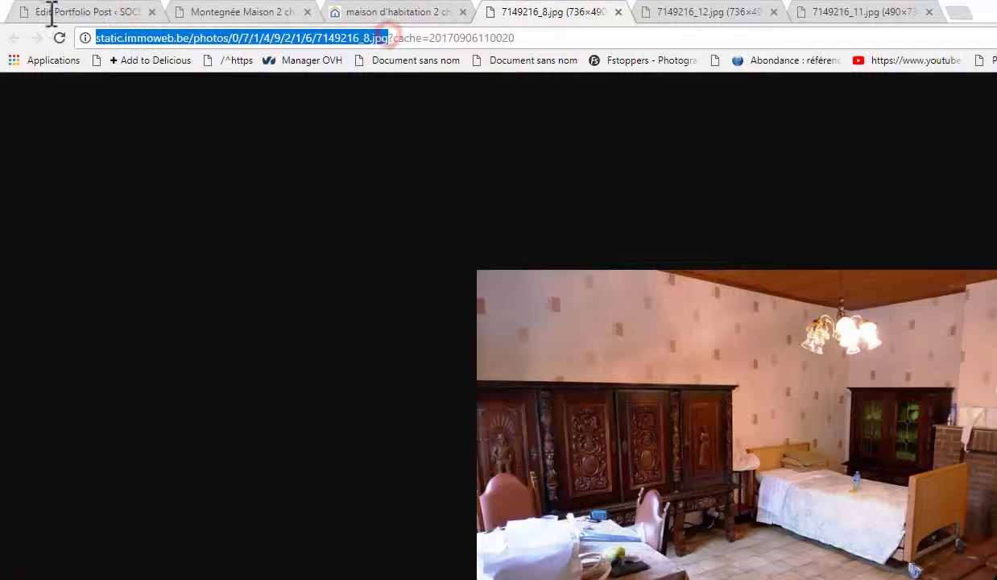
pyautogui.rightClick(127, 36)
pyautogui.click(173, 87)
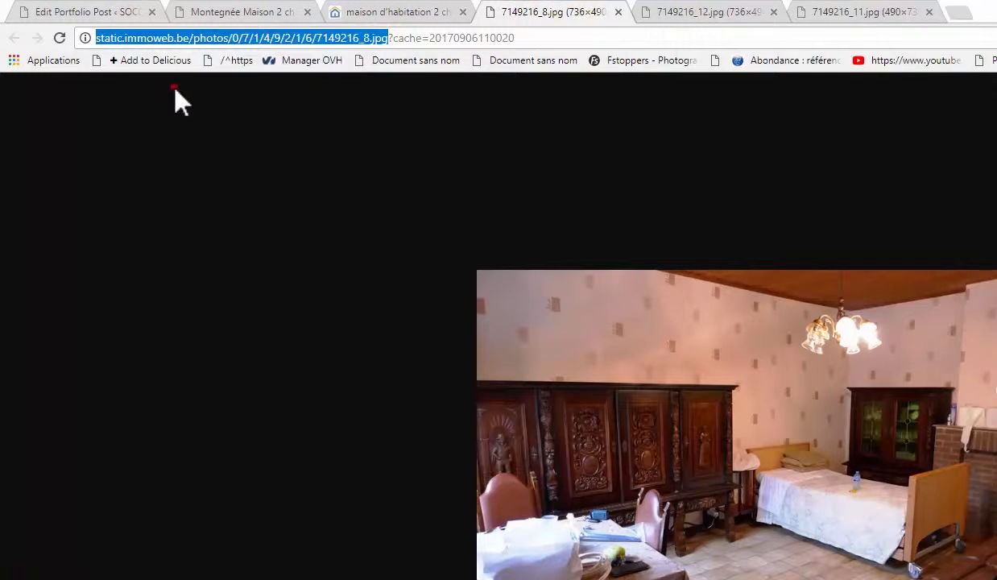
# Step: Switch back to the post editor, upload 7149216_8.jpg from its copied web address, and insert it as the Image Frame's image
pyautogui.click(123, 15)
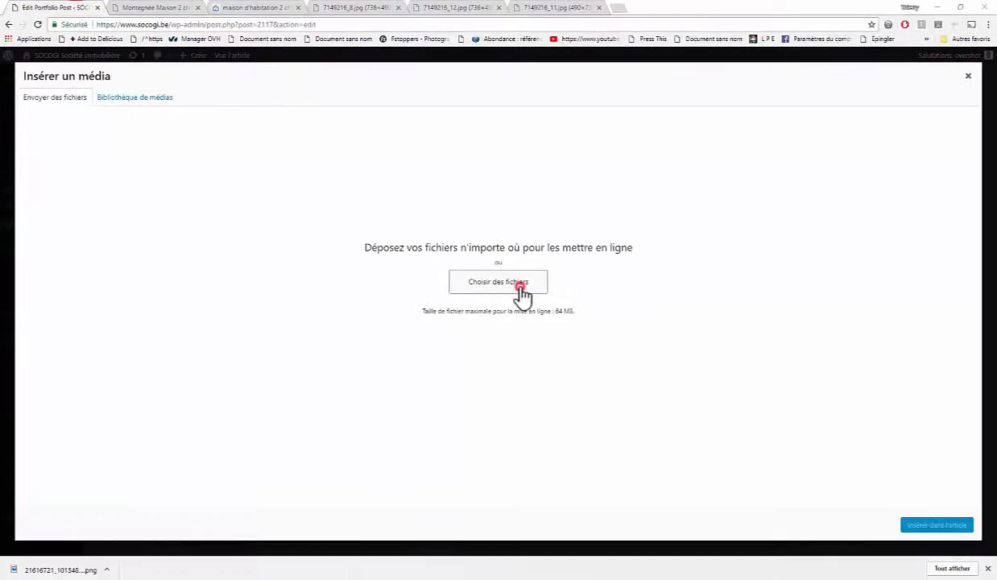
pyautogui.click(661, 424)
pyautogui.rightClick(296, 500)
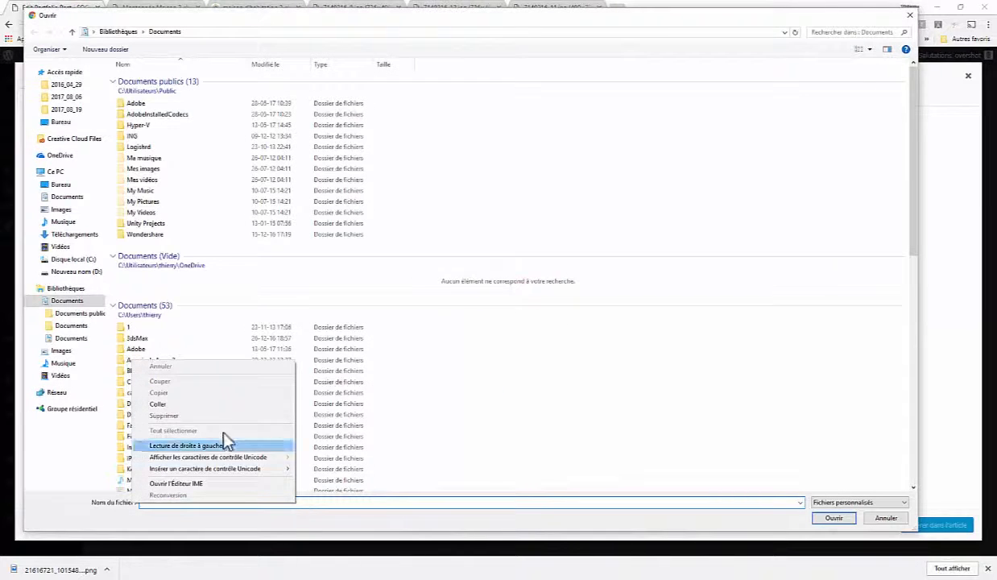
pyautogui.click(187, 404)
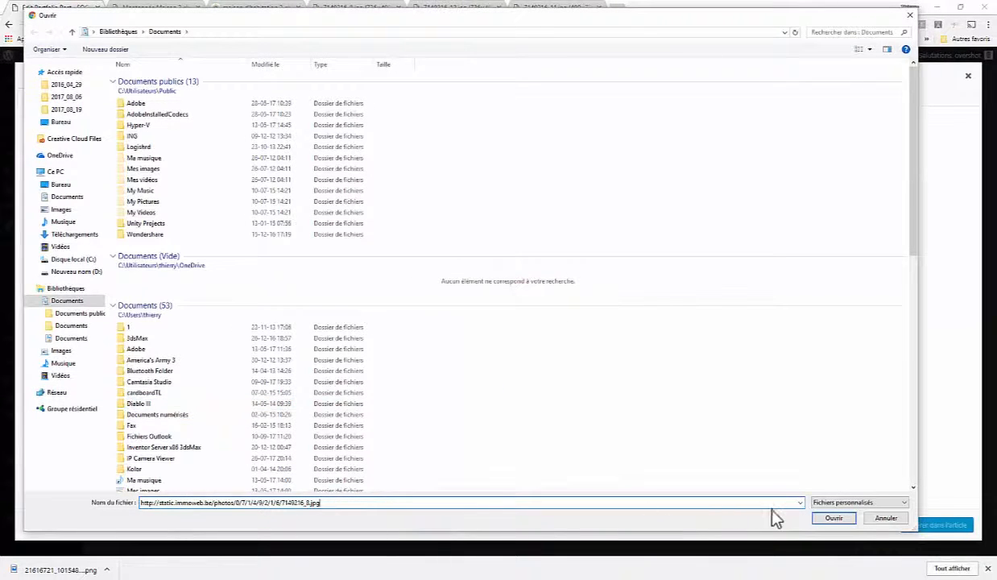
pyautogui.click(834, 518)
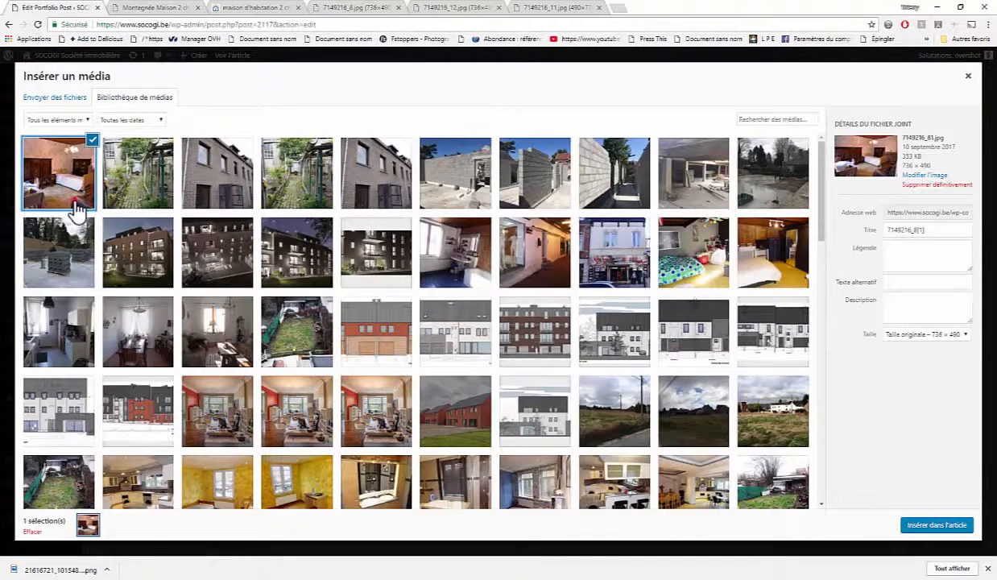
pyautogui.click(75, 207)
pyautogui.click(40, 184)
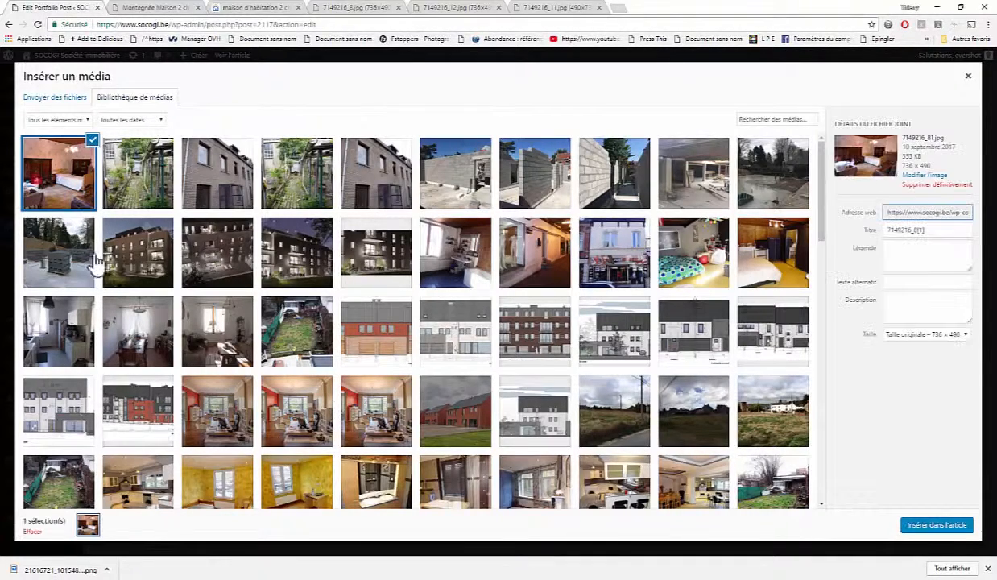
pyautogui.click(934, 526)
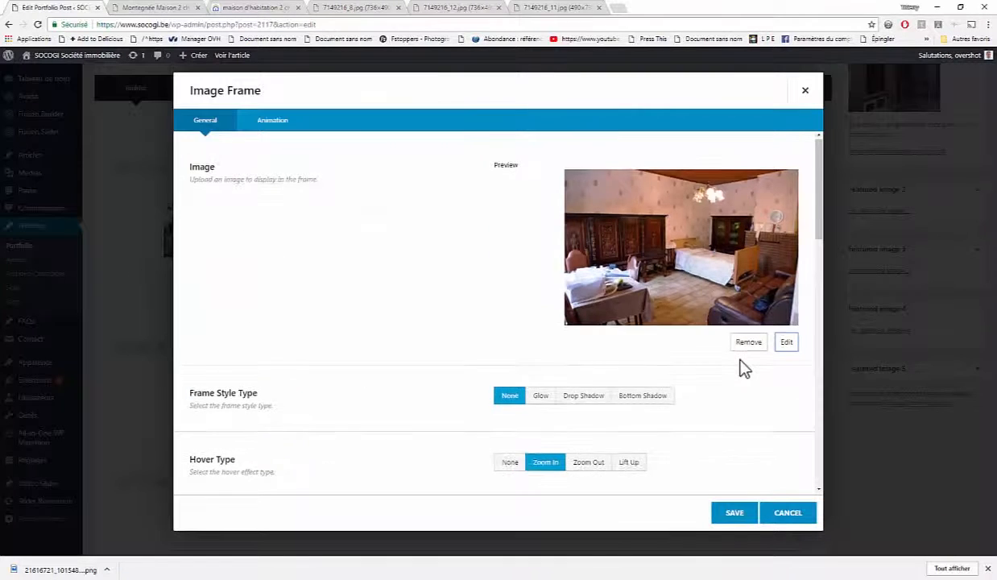
# Step: Replace the garden Lightbox Image with the newly uploaded 7149216_8.jpg photo and save the Image Frame
pyautogui.scroll(-5, 742, 368)
pyautogui.scroll(-2, 725, 374)
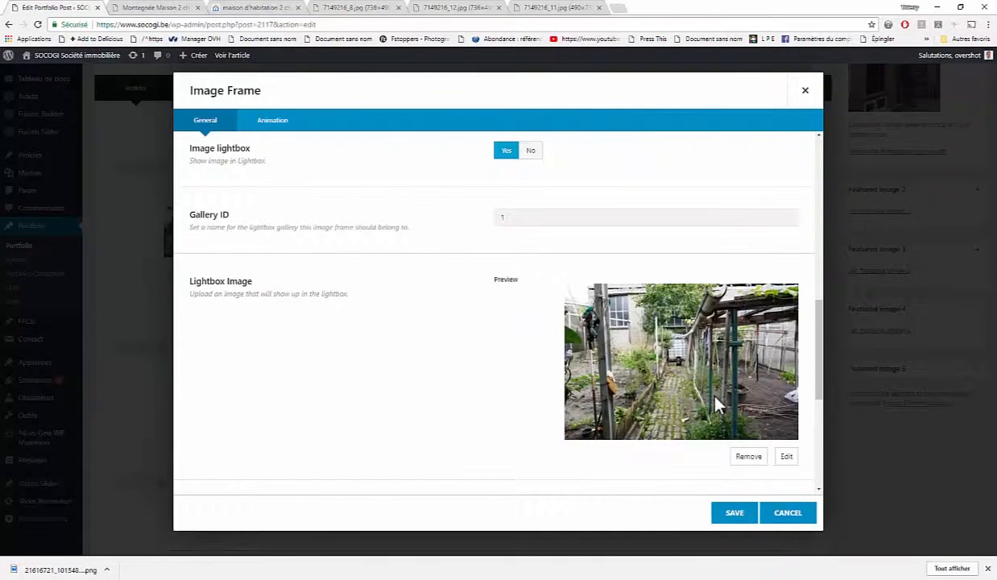
pyautogui.click(748, 459)
pyautogui.click(762, 300)
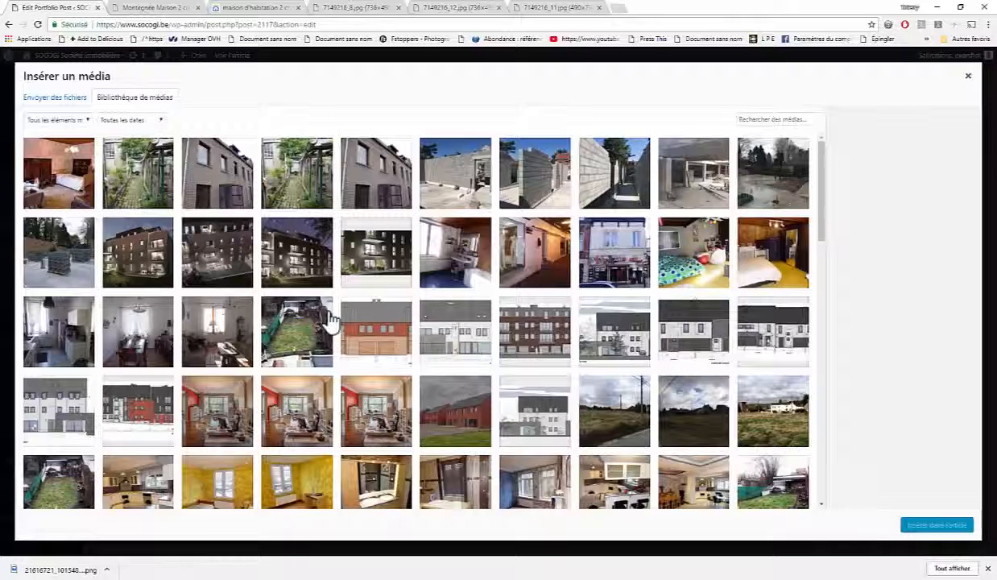
pyautogui.click(926, 525)
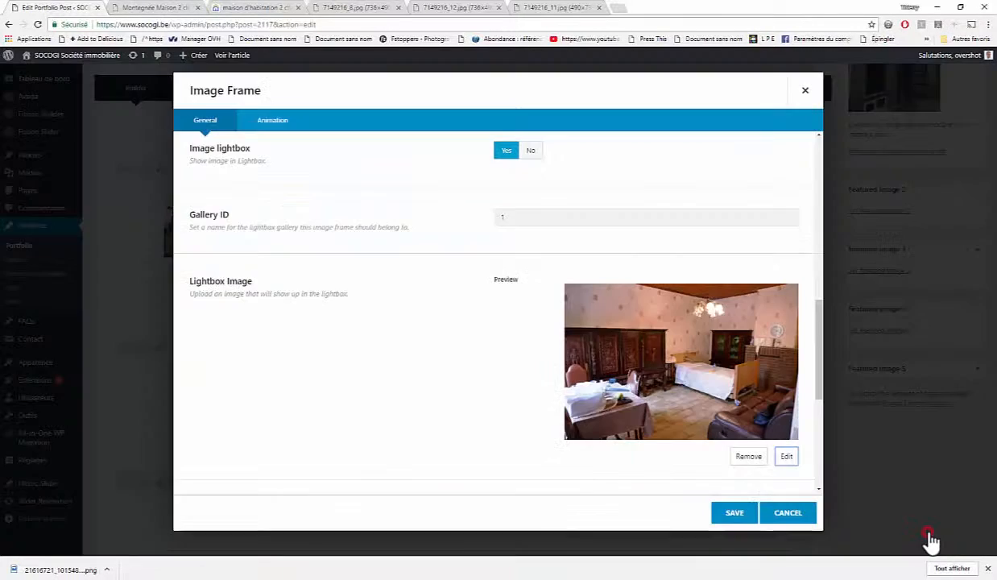
pyautogui.click(733, 516)
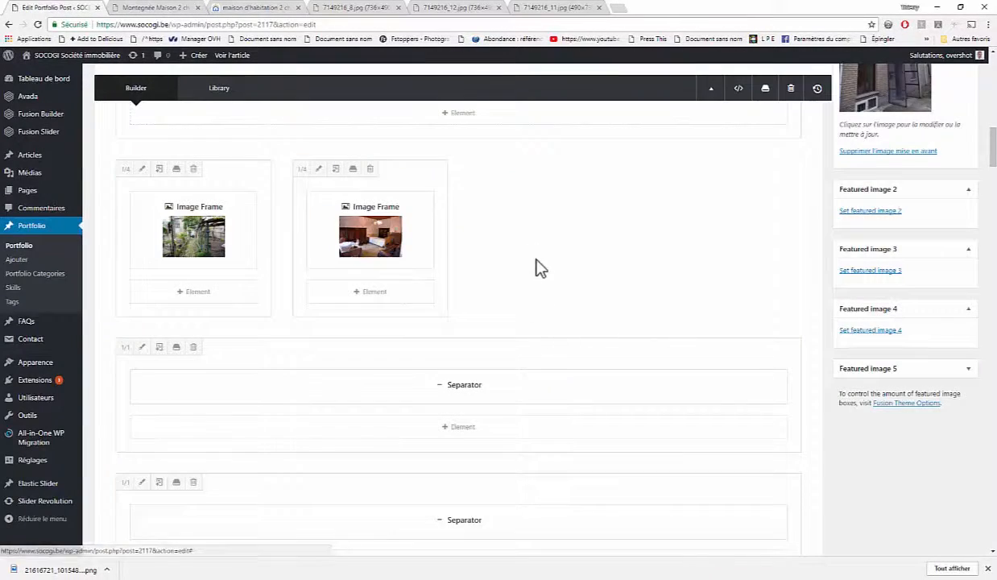
# Step: Duplicate the 1/4 column holding the living room photo with the bed and open the copy's Image Frame settings
pyautogui.click(336, 169)
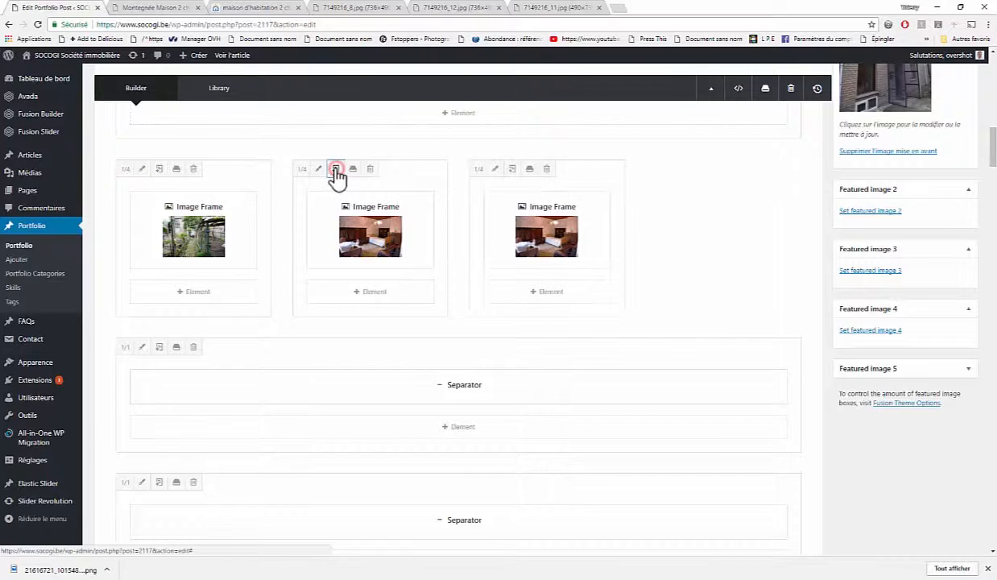
pyautogui.click(519, 232)
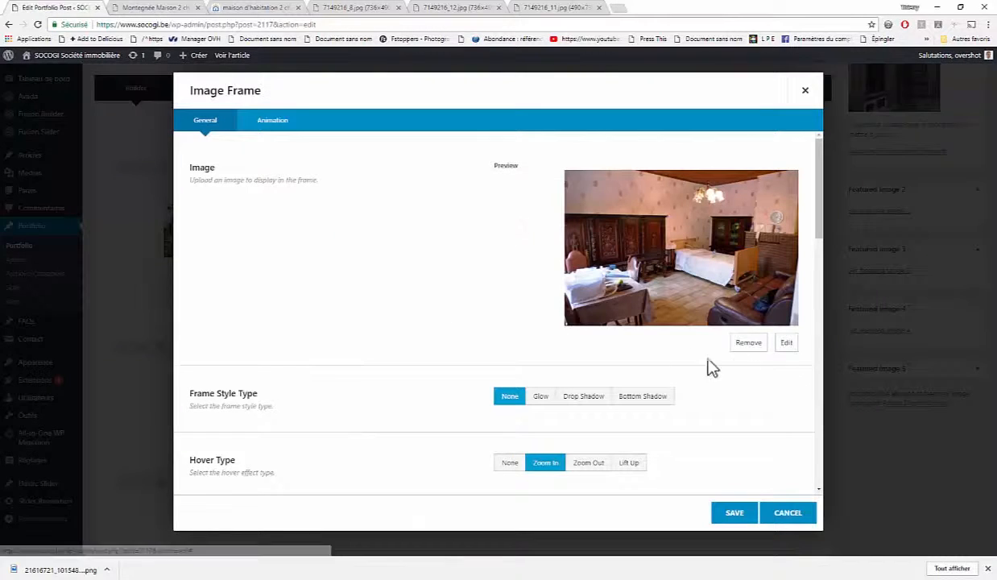
# Step: Switch to the Immoweb listing, open the attic room photo 7149216_1.jpg as a separate image, and copy its address without the cache suffix
pyautogui.click(222, 11)
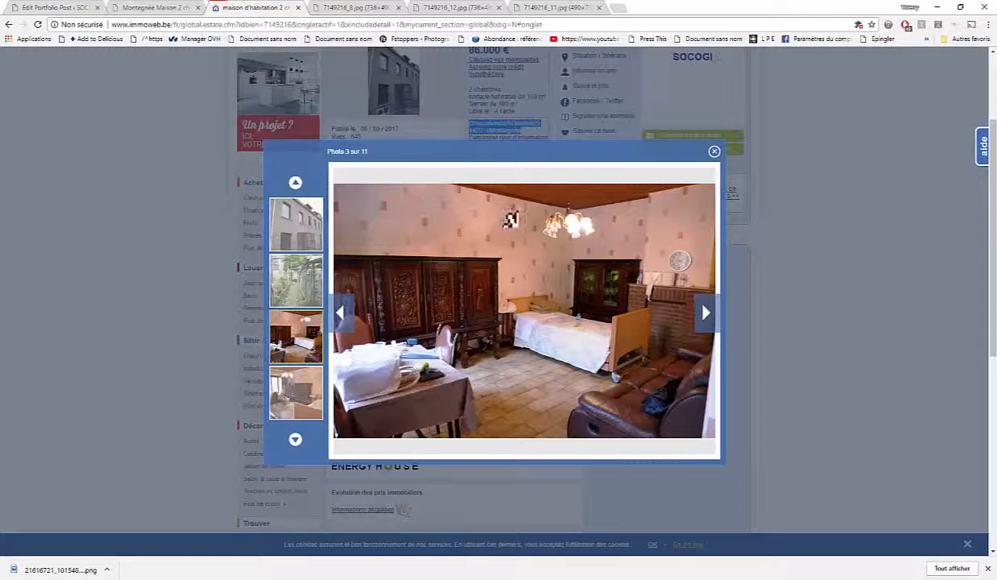
pyautogui.scroll(-2, 307, 392)
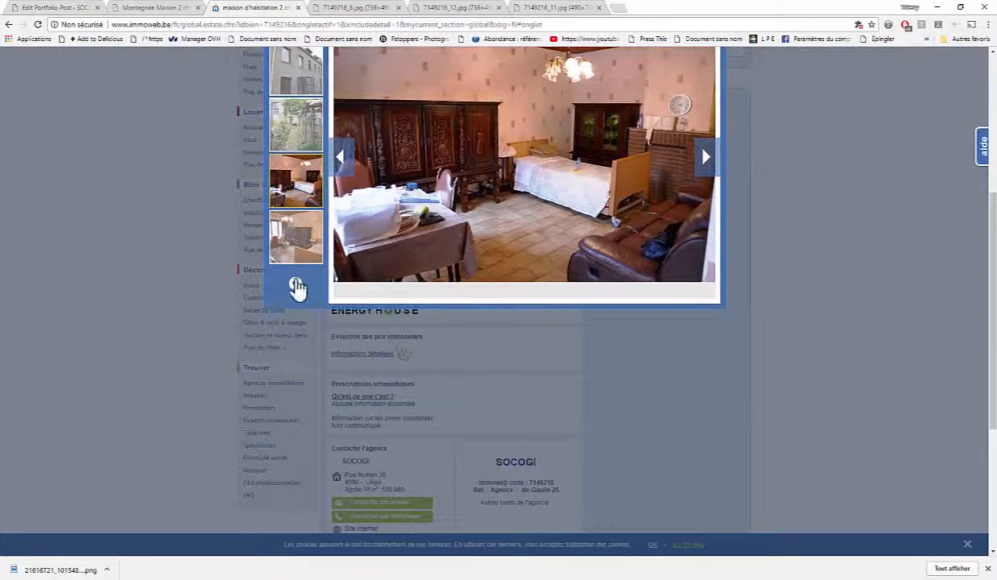
pyautogui.click(297, 286)
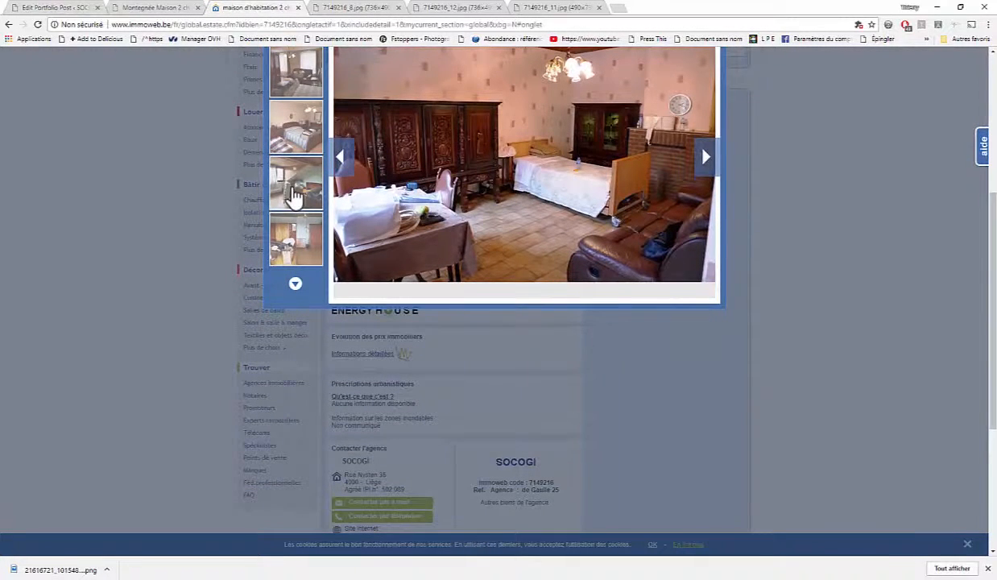
pyautogui.click(295, 184)
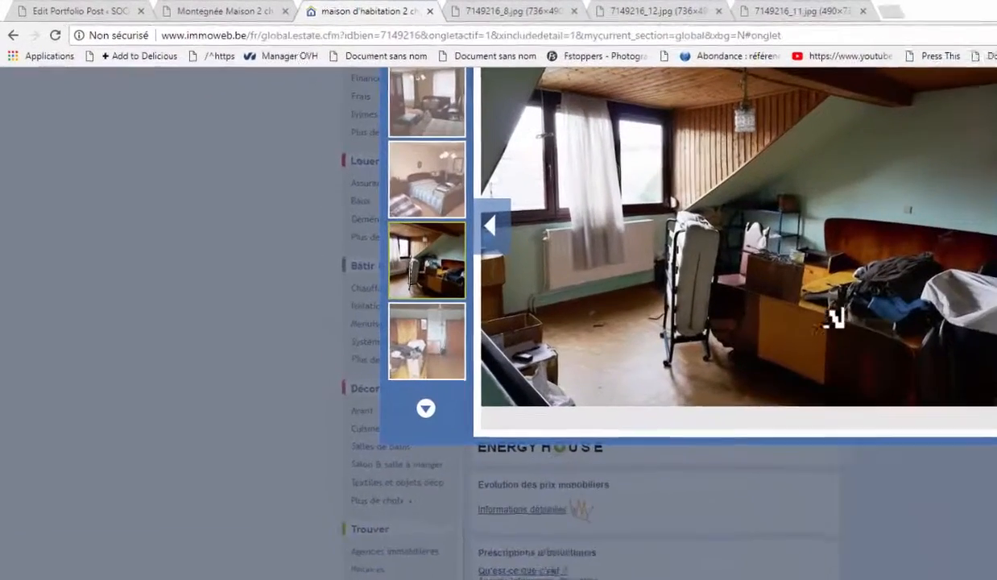
pyautogui.rightClick(570, 219)
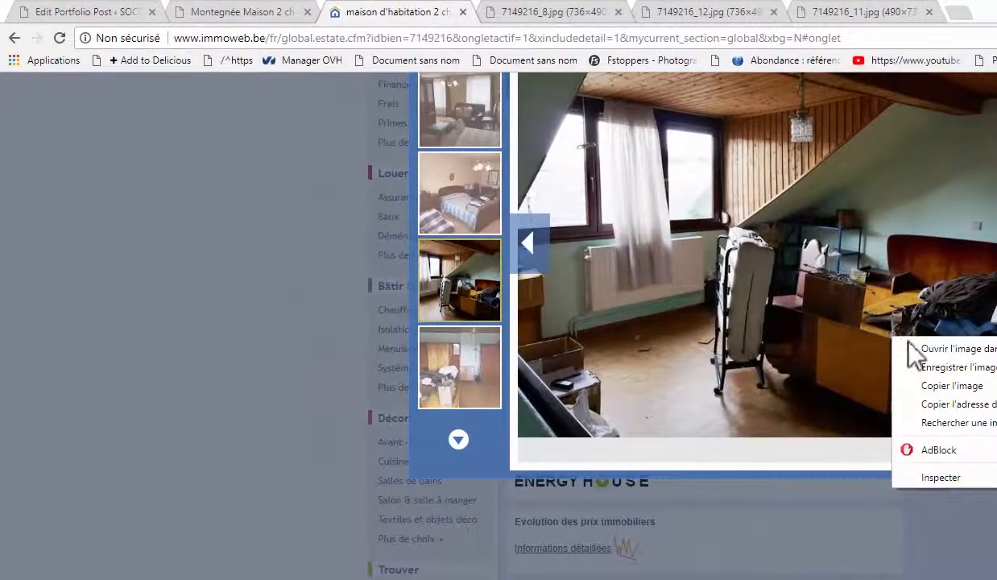
pyautogui.click(910, 349)
pyautogui.click(594, 13)
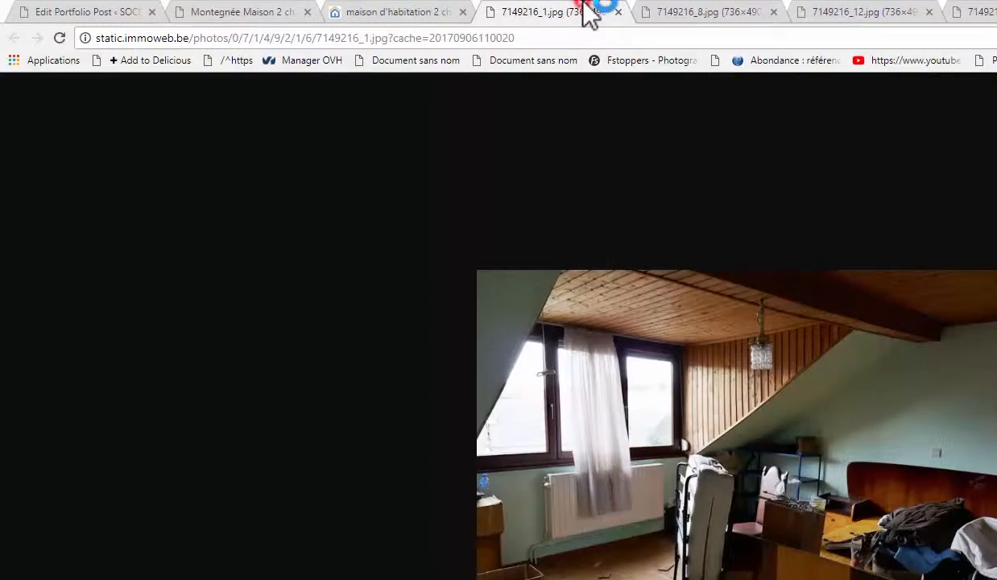
pyautogui.click(397, 38)
pyautogui.moveTo(389, 38); pyautogui.dragTo(94, 39)
pyautogui.rightClick(153, 41)
pyautogui.click(193, 101)
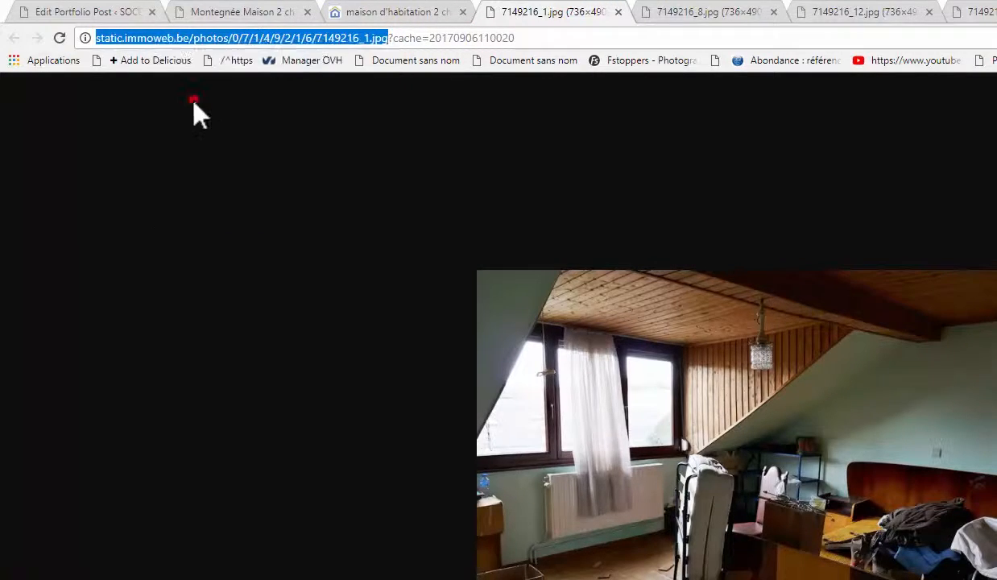
# Step: Replace the main image of the copied column's Image Frame with the attic room photo, uploaded from its copied web address
pyautogui.click(97, 12)
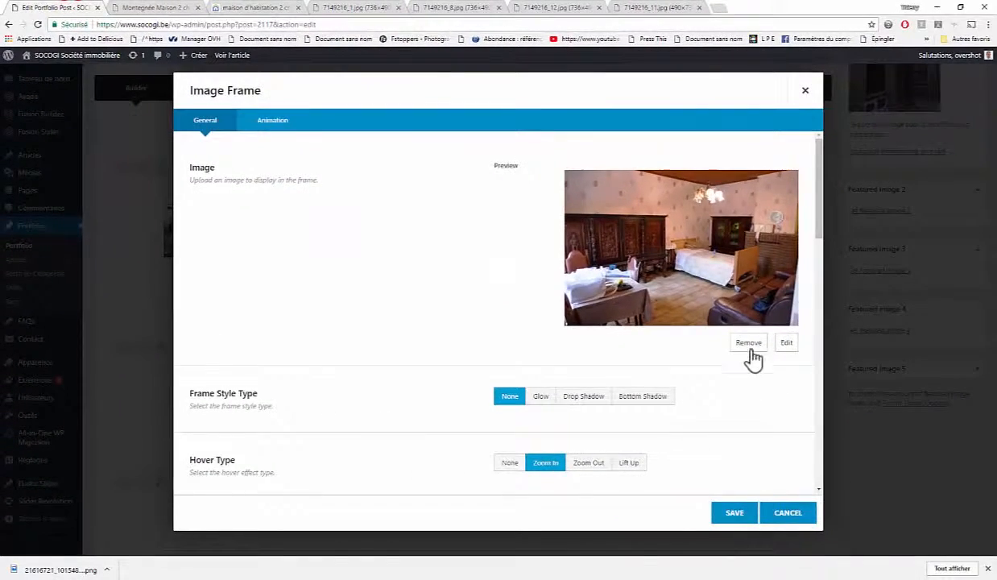
pyautogui.click(746, 343)
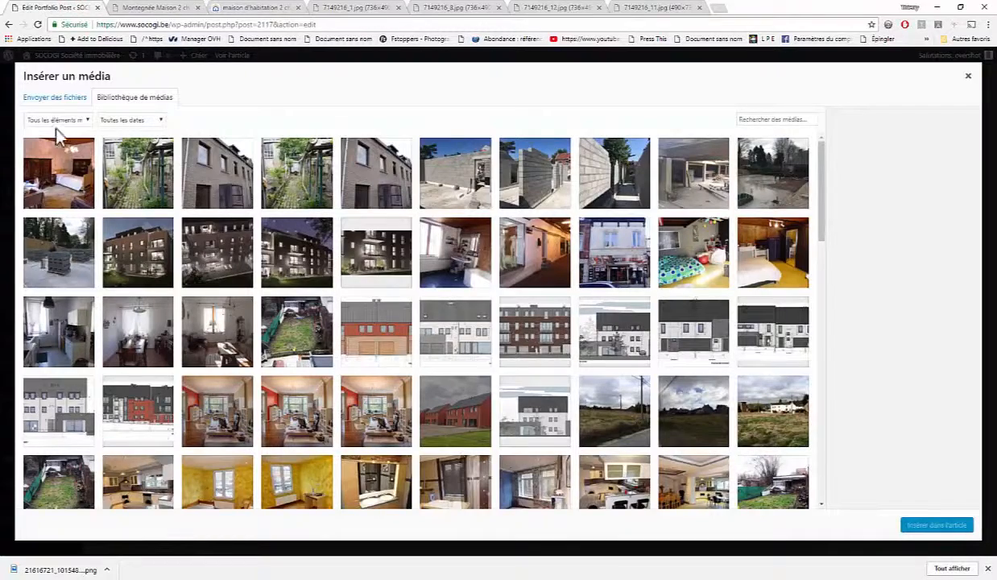
pyautogui.click(32, 97)
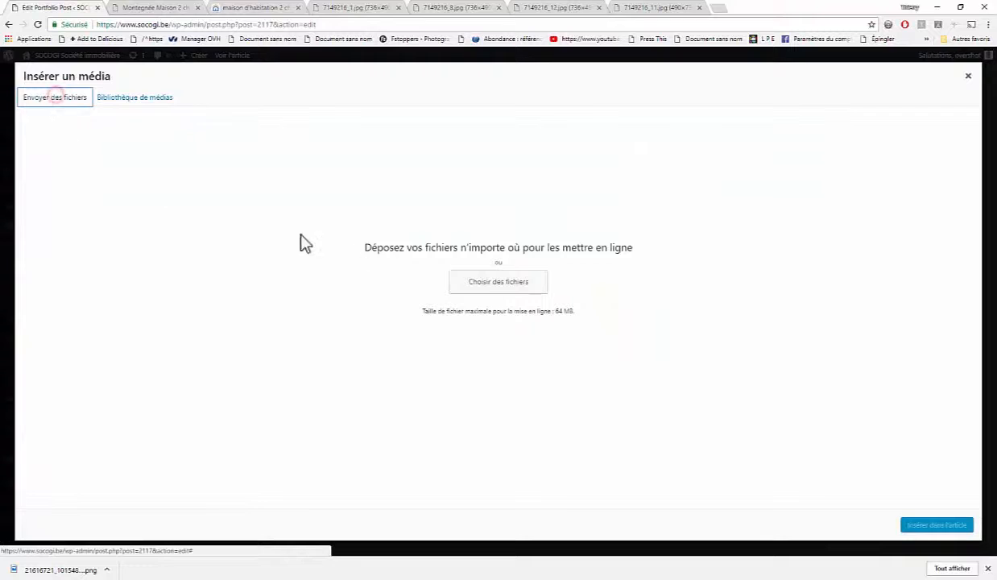
pyautogui.click(477, 286)
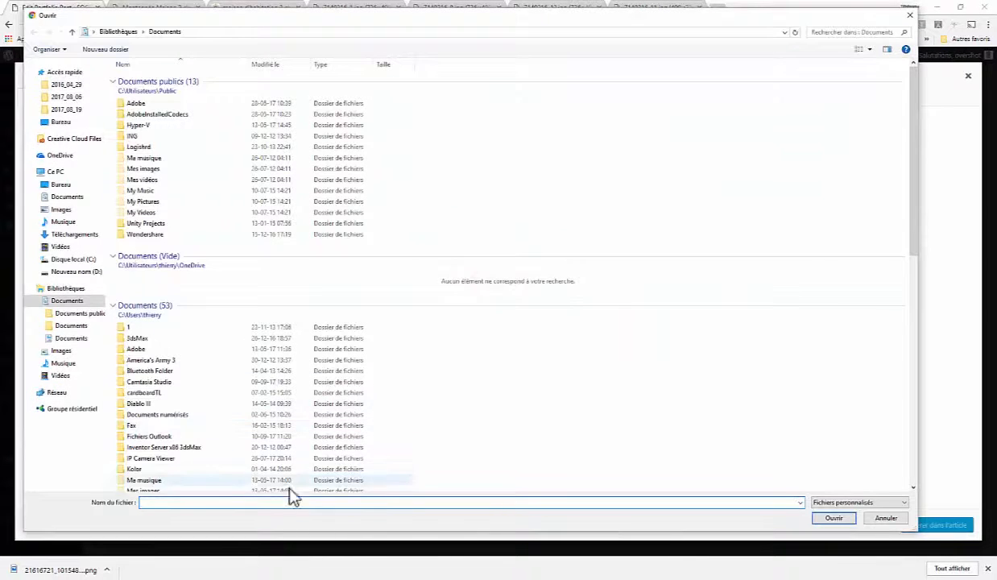
pyautogui.rightClick(274, 501)
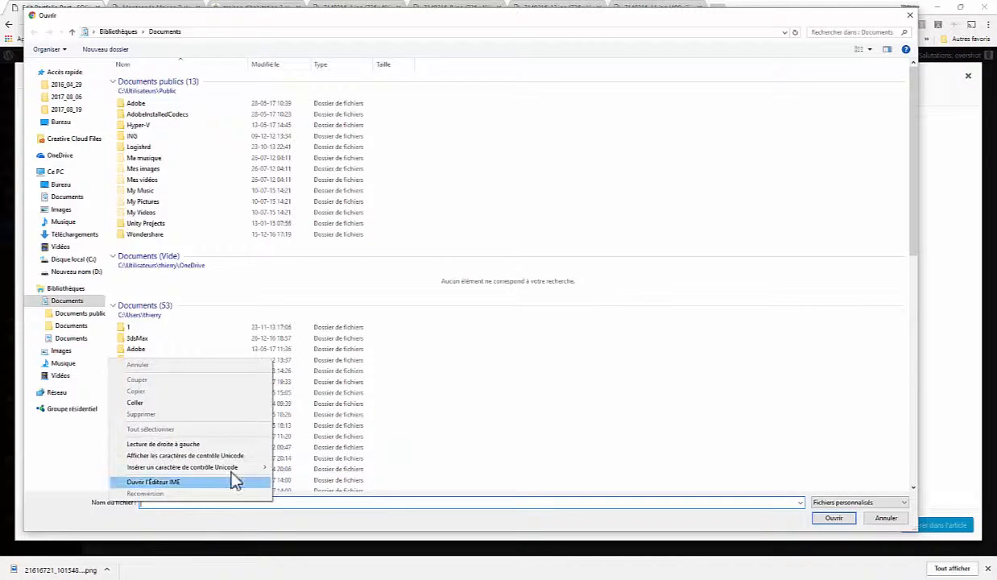
pyautogui.click(166, 393)
pyautogui.click(836, 521)
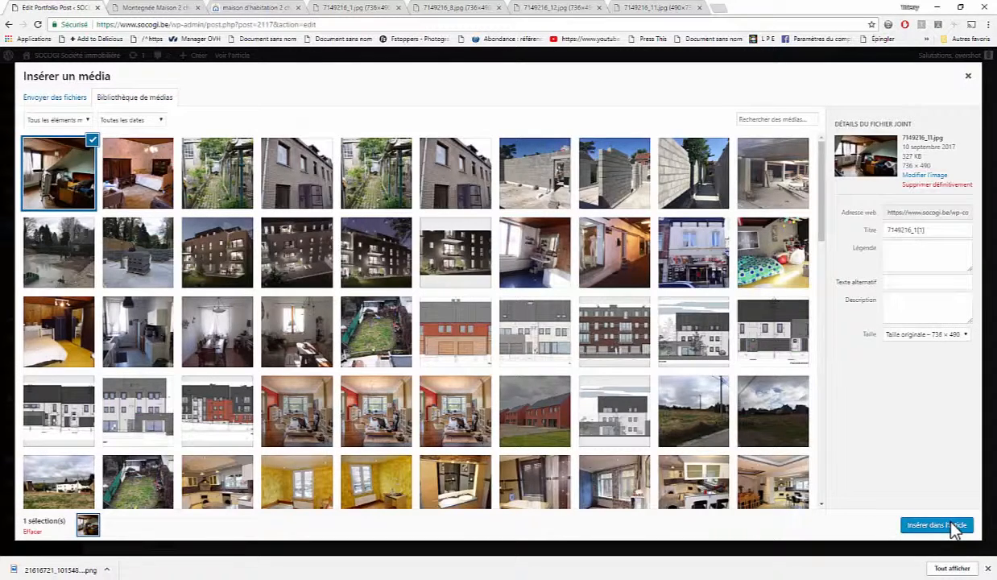
pyautogui.click(955, 528)
# Step: Replace the Lightbox Image with the newly uploaded attic room photo and save the Image Frame
pyautogui.scroll(-1, 753, 371)
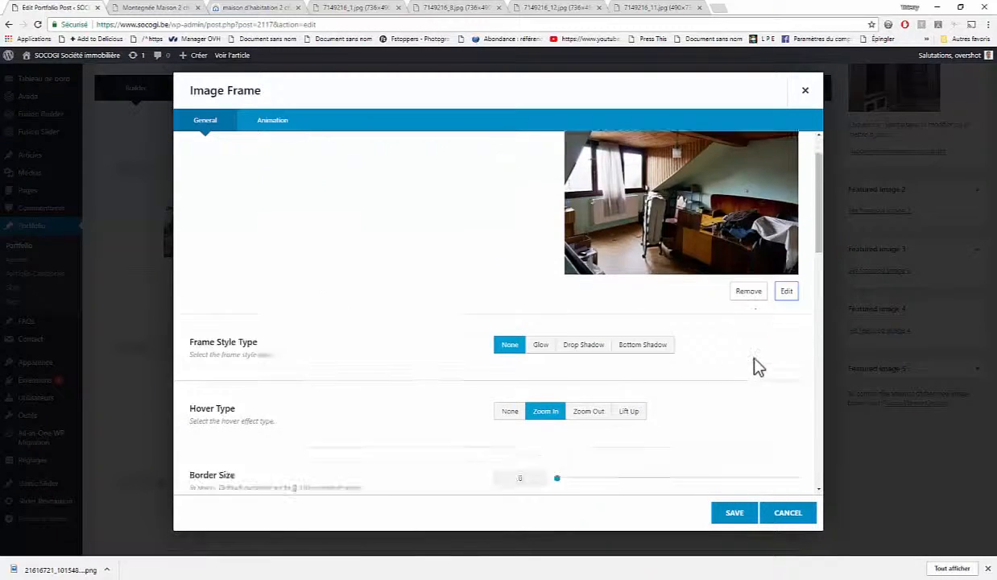
pyautogui.scroll(-10, 757, 366)
pyautogui.scroll(2, 737, 354)
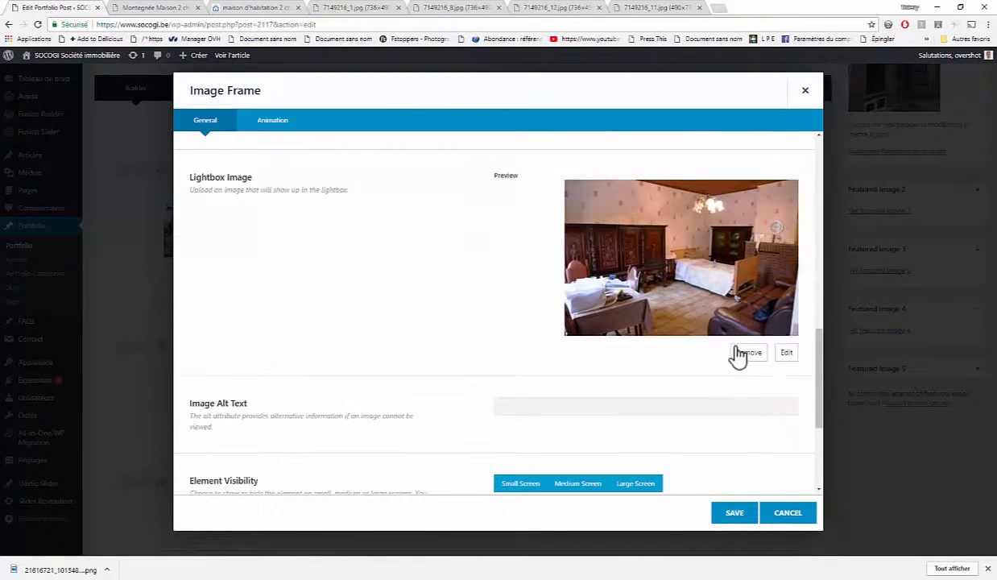
pyautogui.click(745, 354)
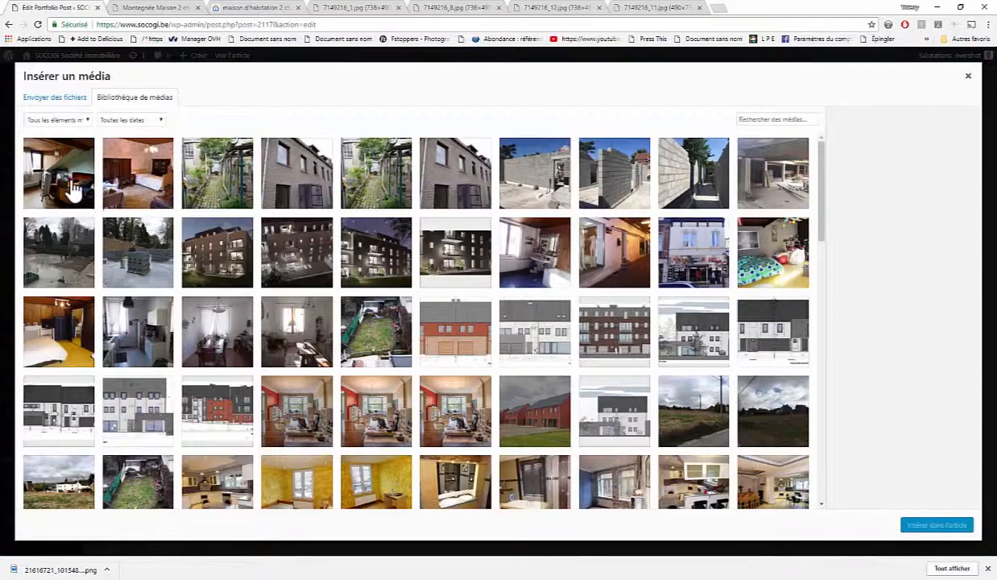
pyautogui.click(74, 191)
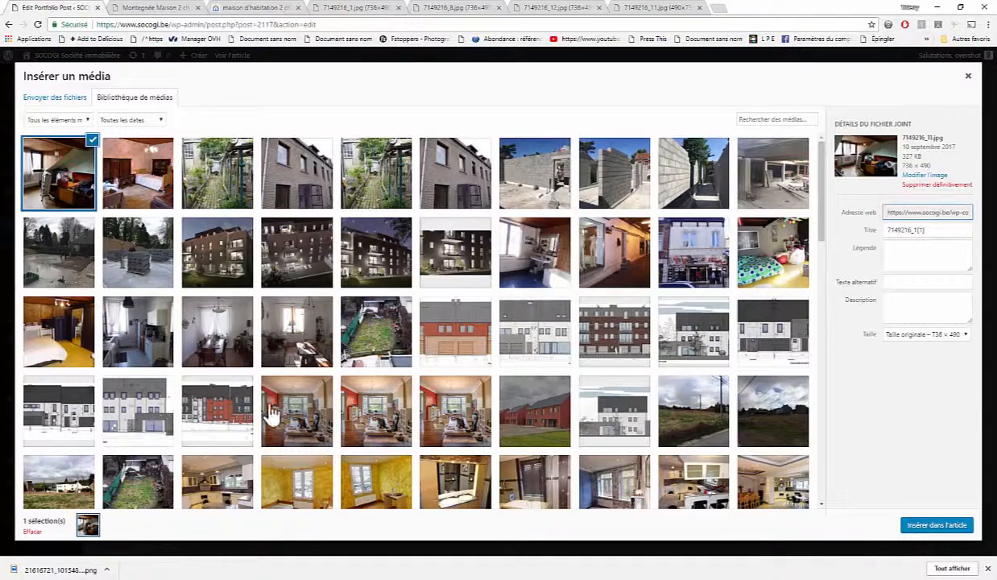
pyautogui.click(938, 528)
pyautogui.click(739, 515)
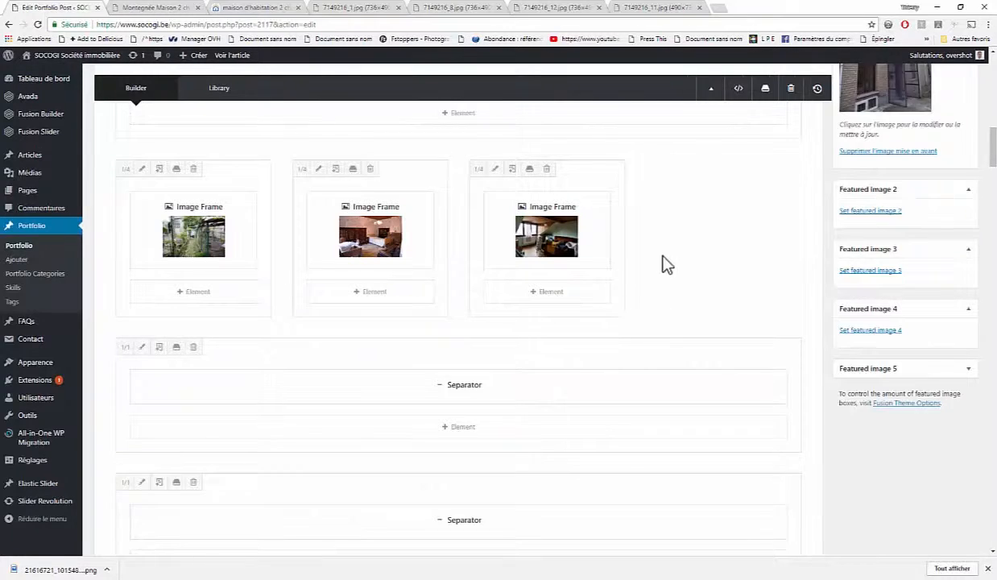
# Step: Check the contents of the Nested Columns element in the 2/3 description column, then delete that element
pyautogui.scroll(1, 666, 264)
pyautogui.scroll(3, 716, 313)
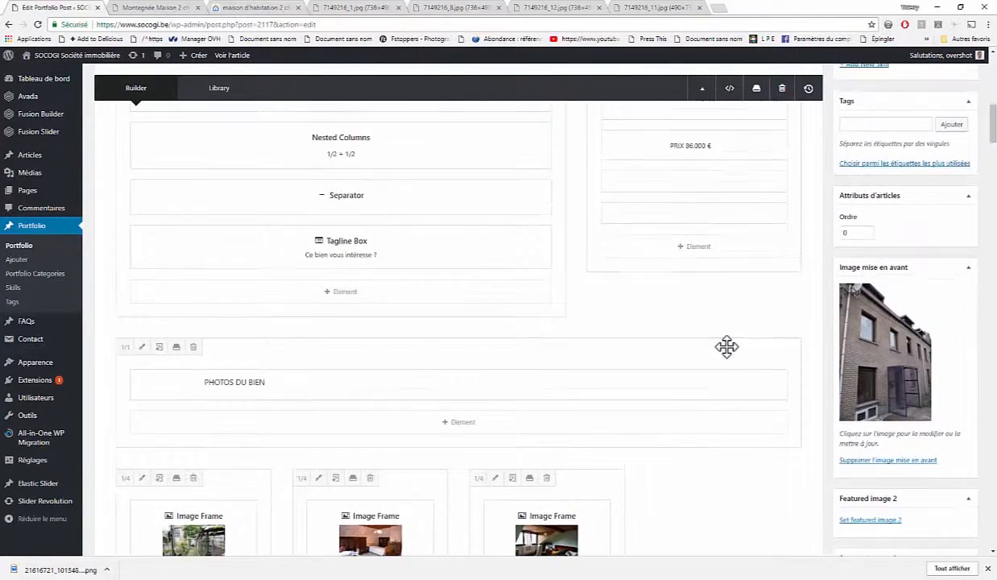
pyautogui.scroll(3, 729, 358)
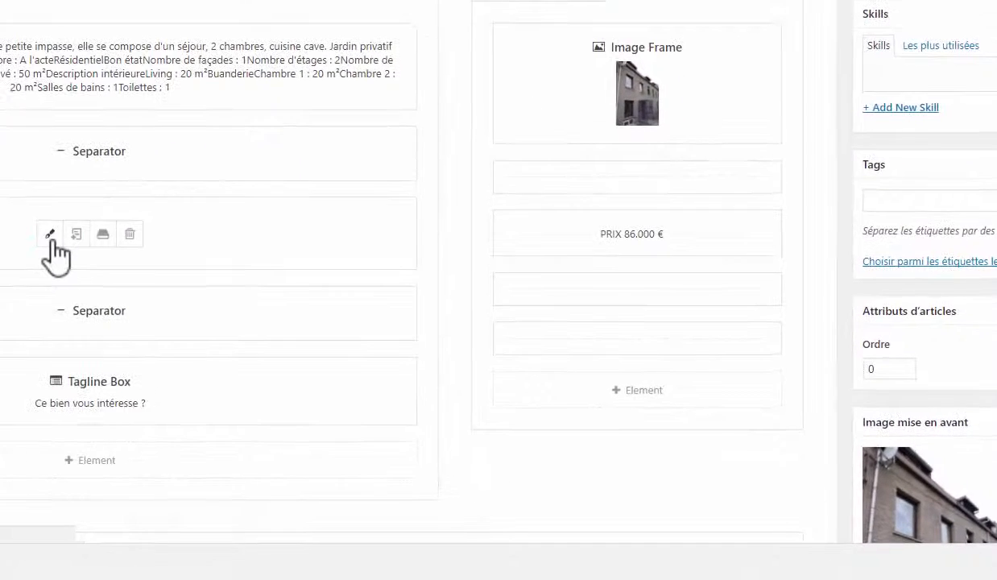
pyautogui.click(52, 235)
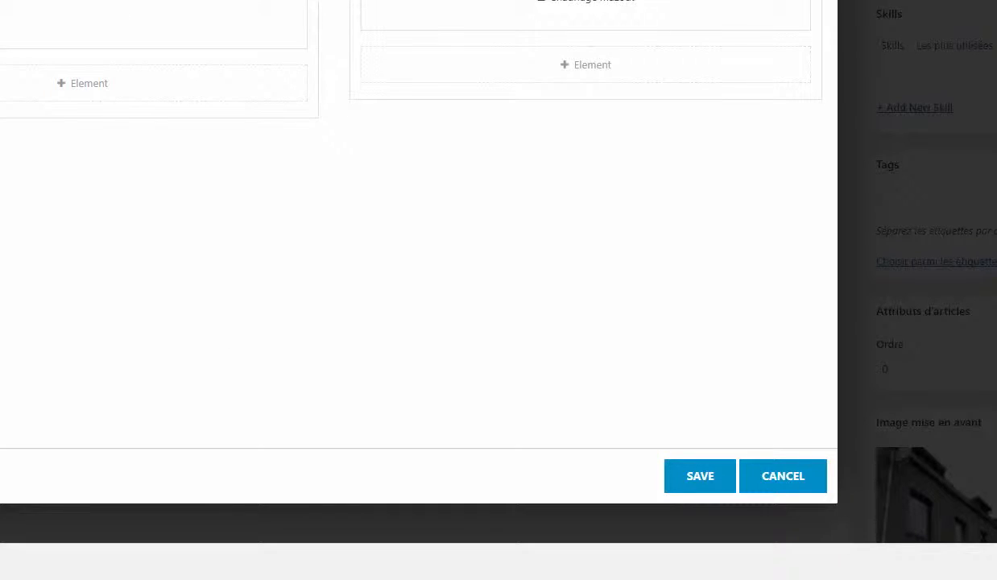
pyautogui.click(722, 480)
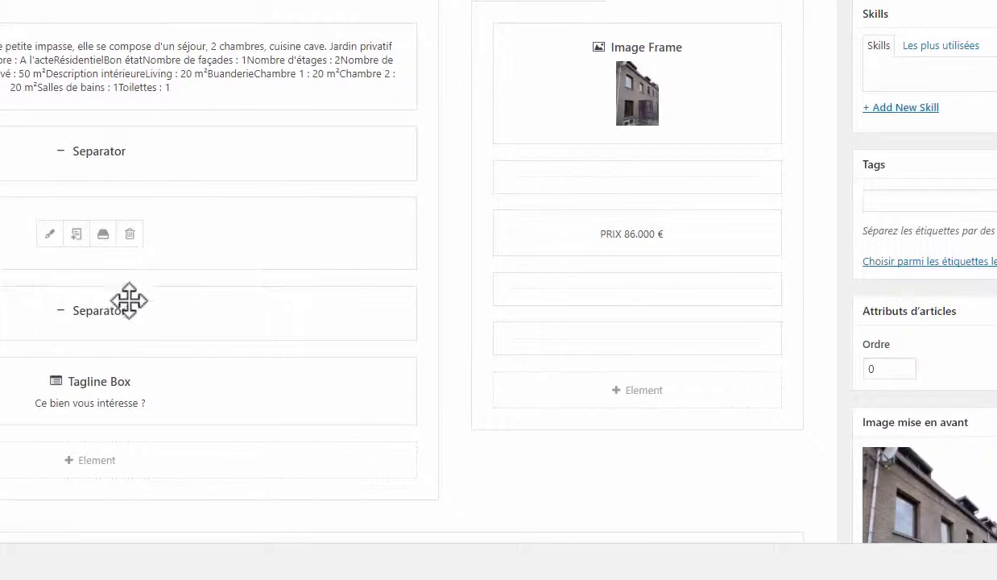
pyautogui.click(129, 233)
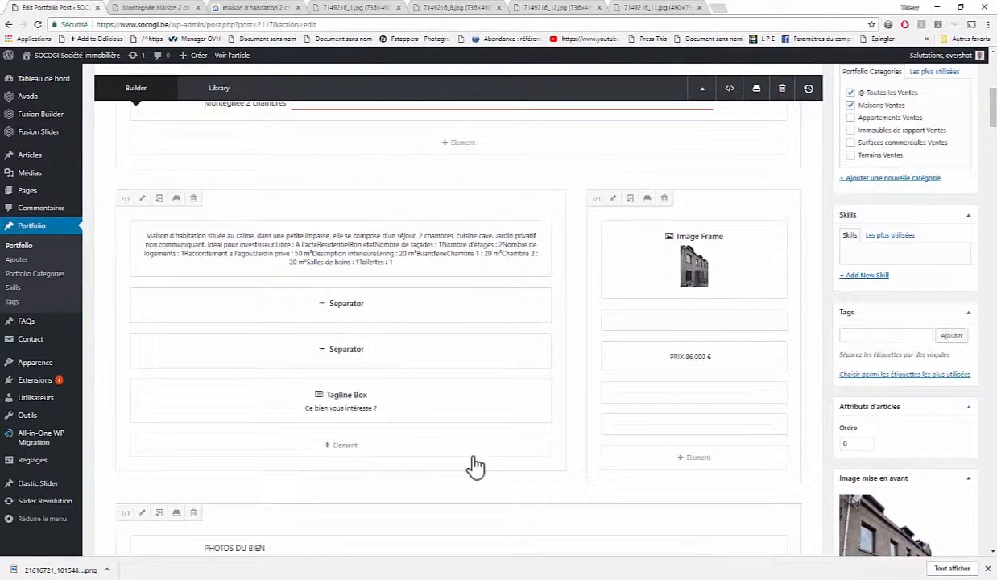
# Step: Update the published portfolio post with the latest builder changes and reload its public page on the site
pyautogui.moveTo(433, 414)
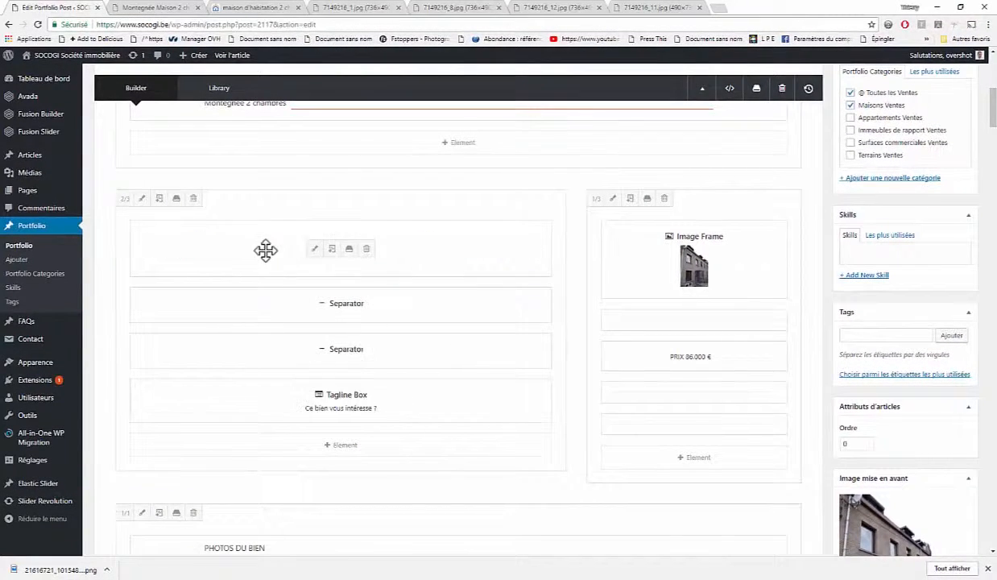
pyautogui.scroll(3, 853, 290)
pyautogui.scroll(3, 937, 224)
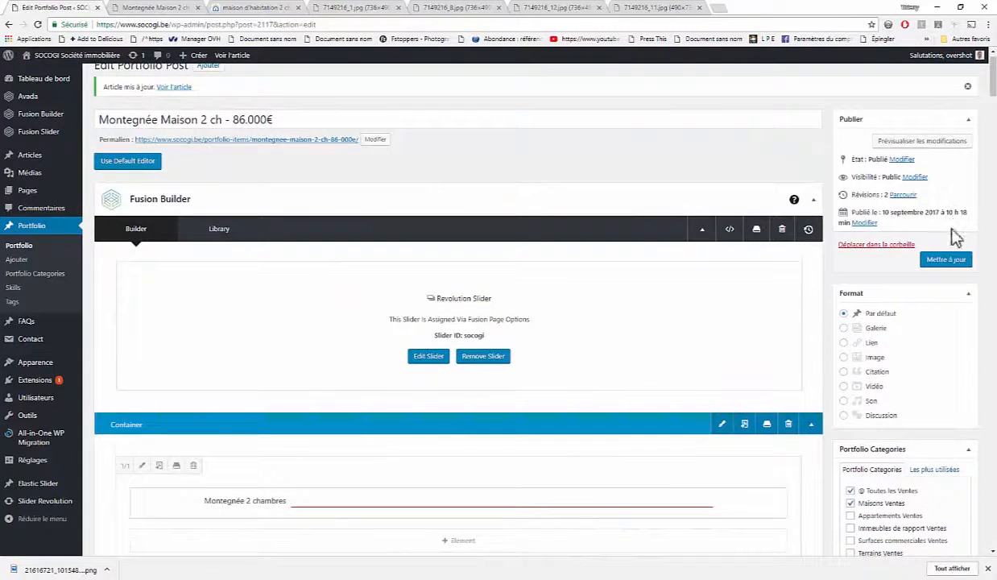
pyautogui.click(944, 259)
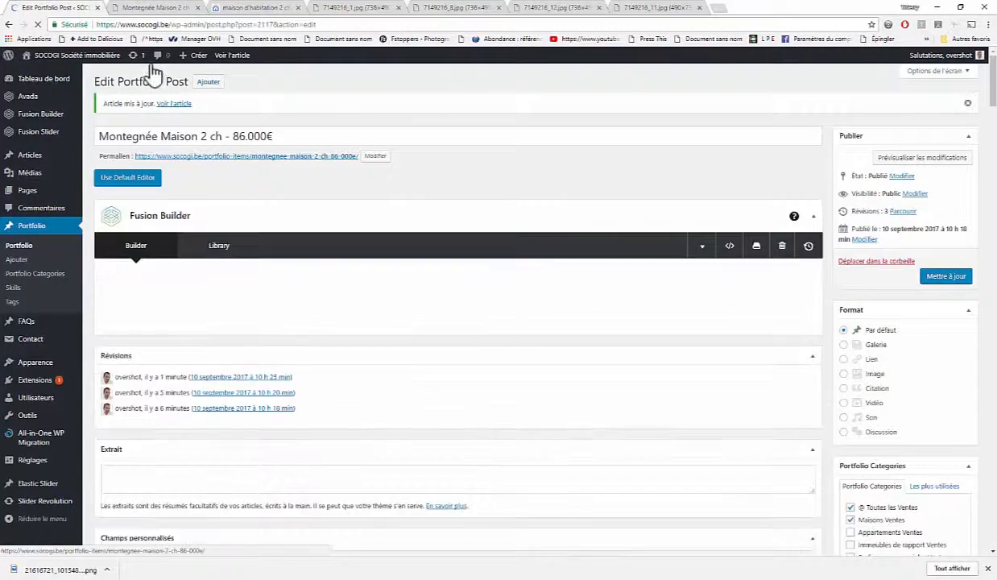
pyautogui.click(149, 7)
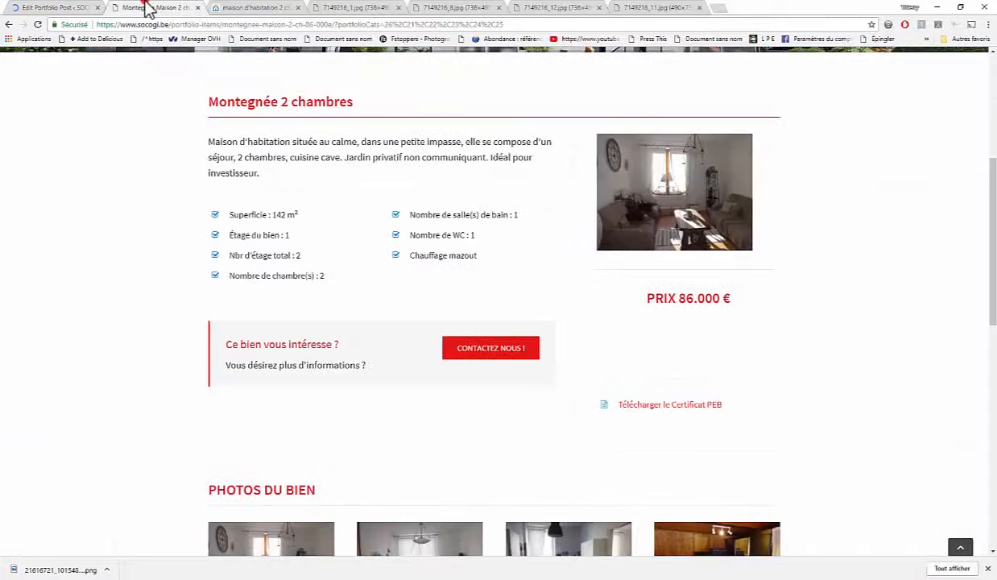
pyautogui.click(37, 24)
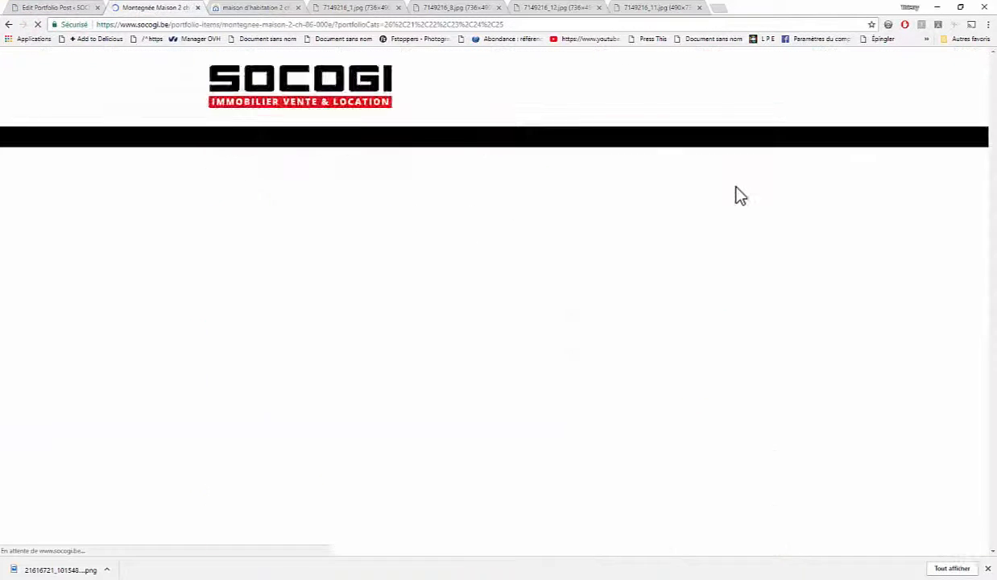
# Step: Review the public Montegnée page: description, main photo, price, property photos, location map and the contact button's link target
pyautogui.scroll(-3, 401, 302)
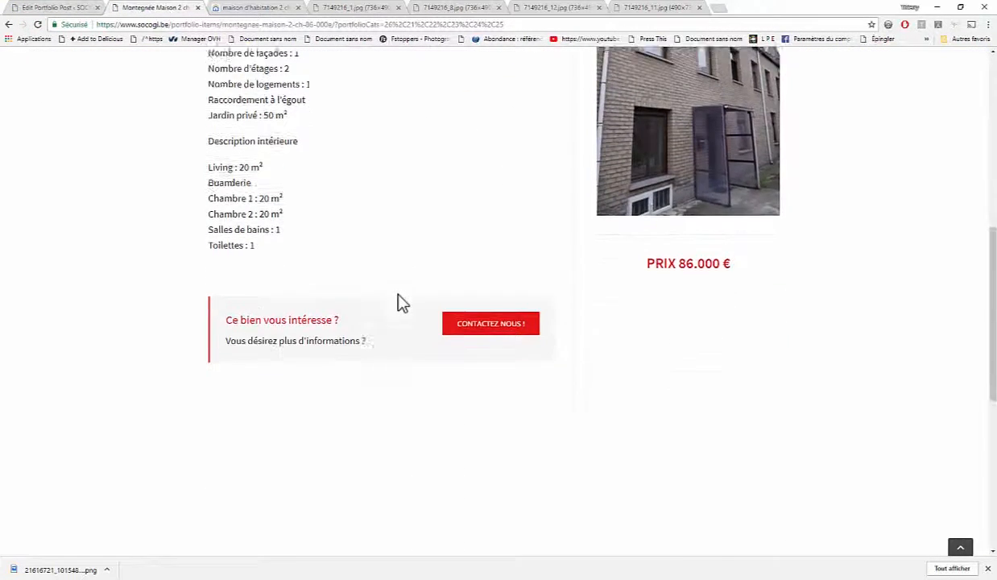
pyautogui.scroll(-5, 398, 296)
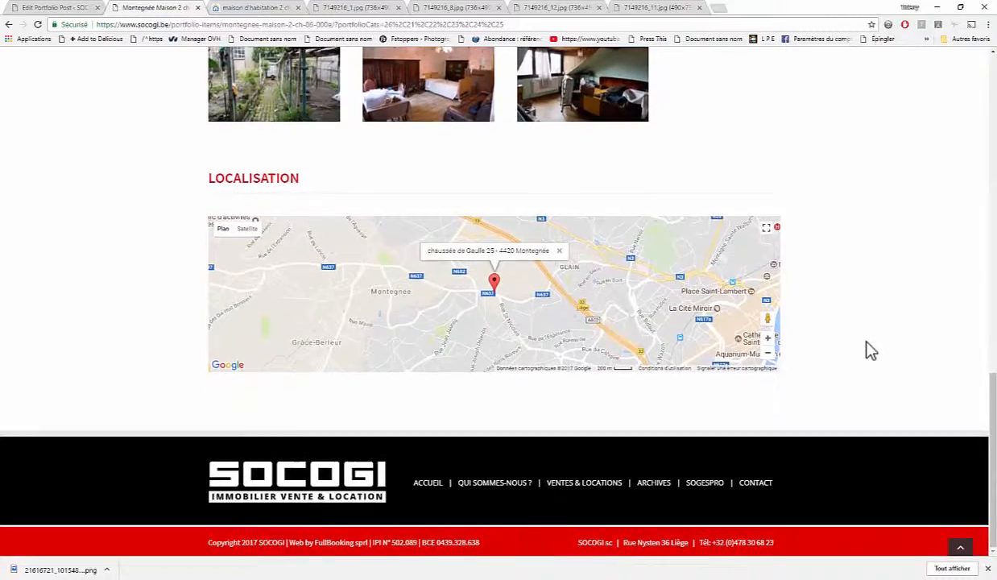
pyautogui.scroll(8, 870, 351)
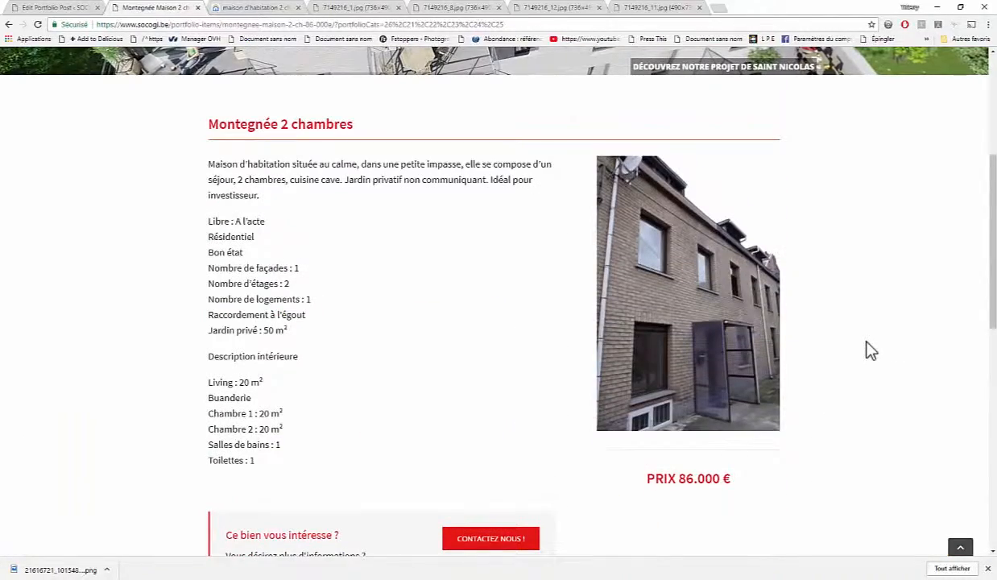
pyautogui.scroll(3, 871, 351)
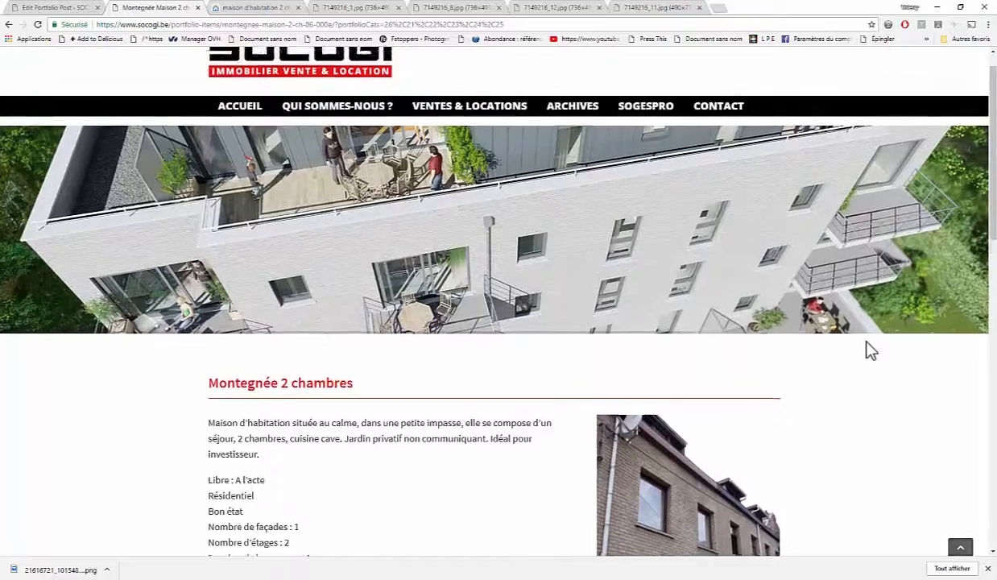
pyautogui.scroll(-1, 871, 350)
pyautogui.scroll(-2, 868, 350)
pyautogui.scroll(1, 868, 349)
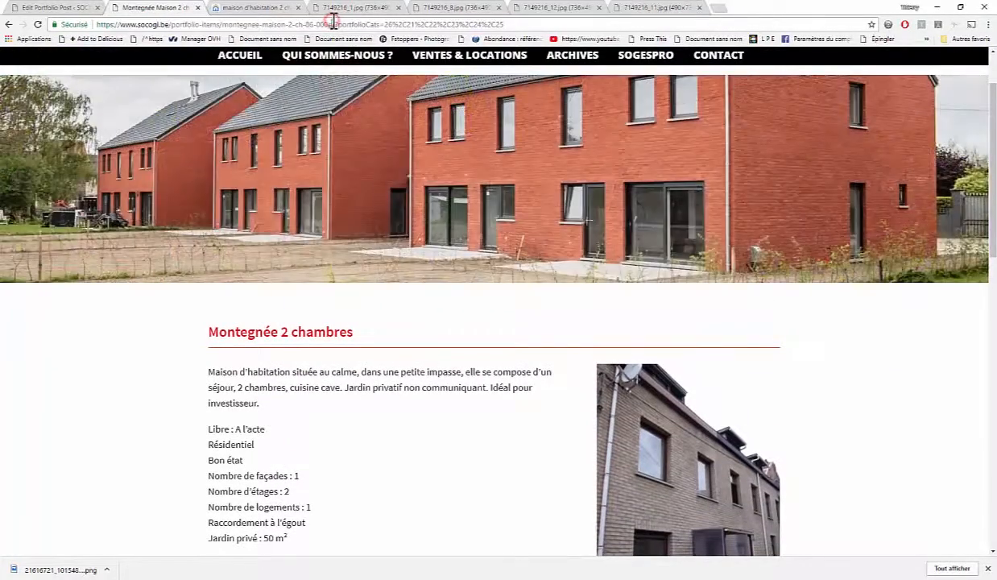
pyautogui.click(332, 23)
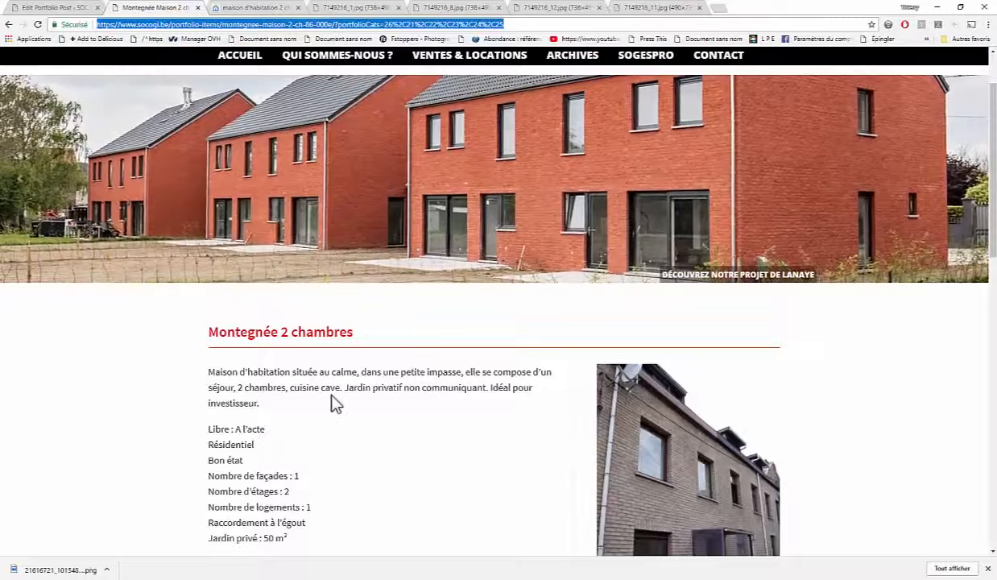
pyautogui.scroll(-6, 335, 404)
pyautogui.scroll(-2, 451, 385)
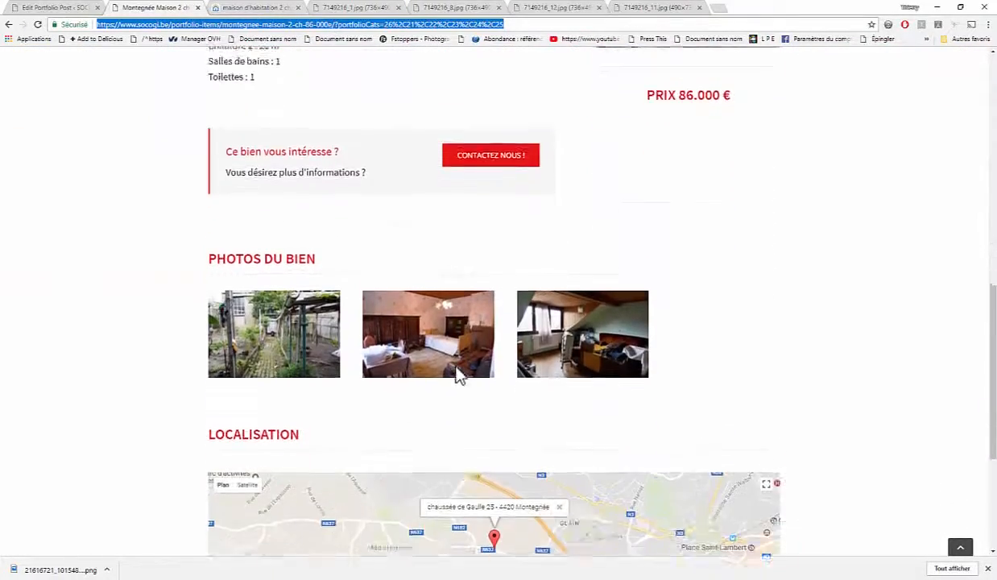
pyautogui.scroll(-1, 456, 377)
pyautogui.scroll(1, 880, 332)
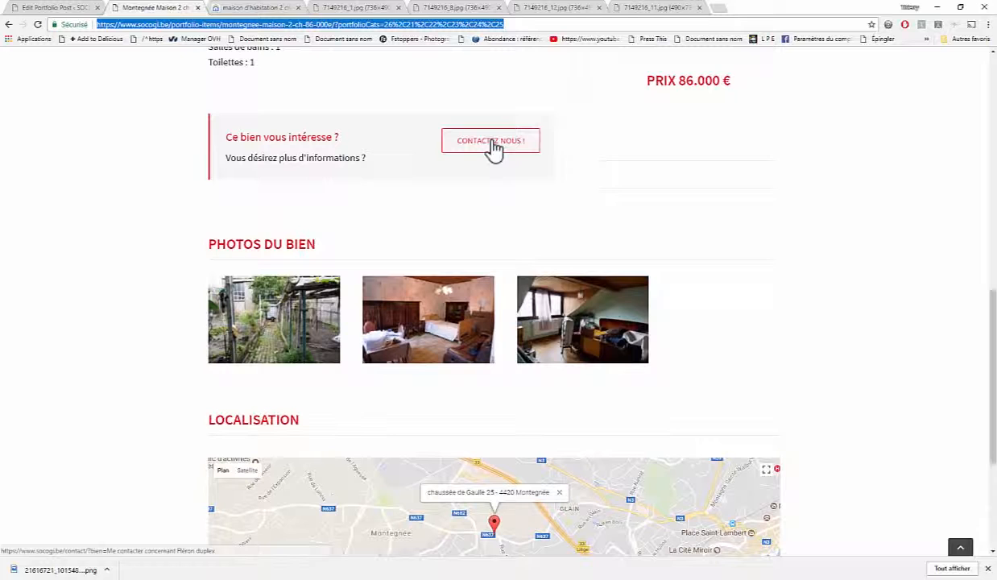
pyautogui.scroll(2, 493, 149)
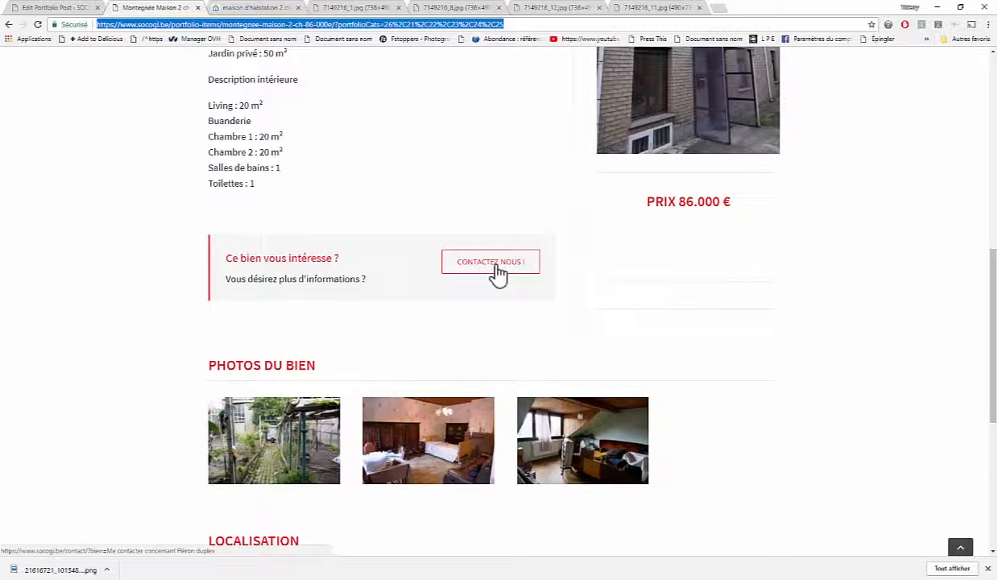
pyautogui.scroll(3, 491, 238)
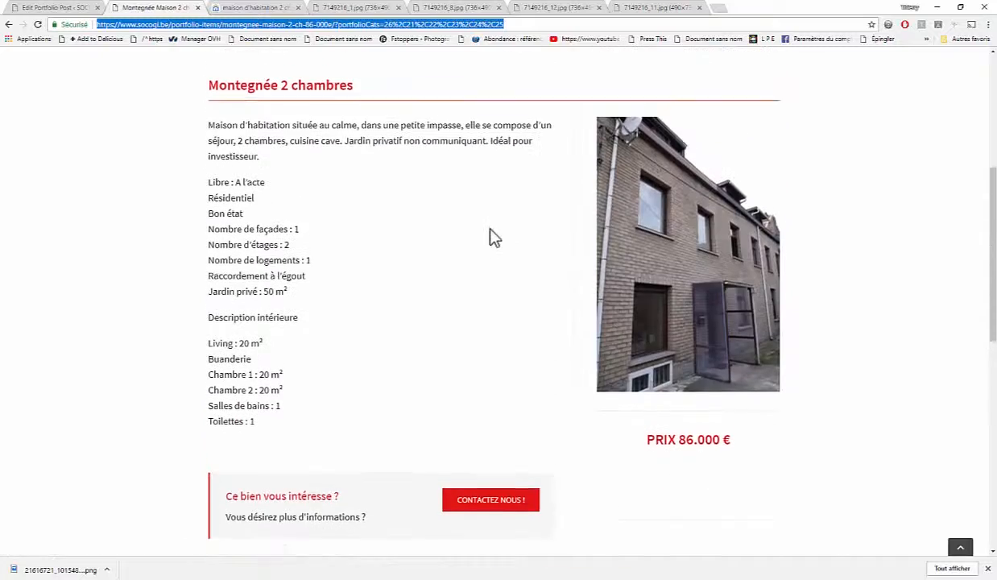
# Step: Replace the property name at the end of the Tagline Box's contact button link with this house's name, and save the element
pyautogui.click(58, 8)
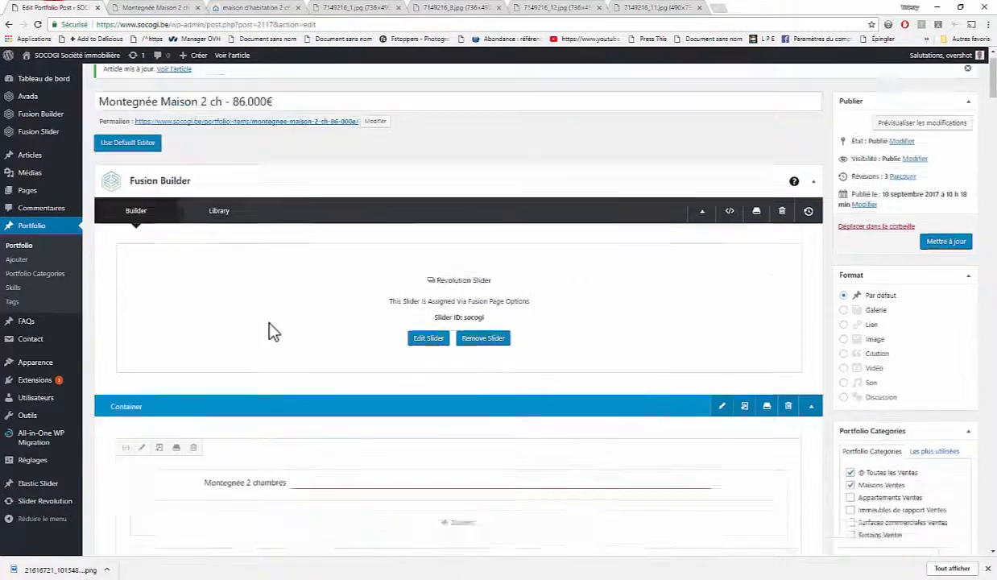
pyautogui.scroll(-6, 269, 330)
pyautogui.scroll(-2, 269, 330)
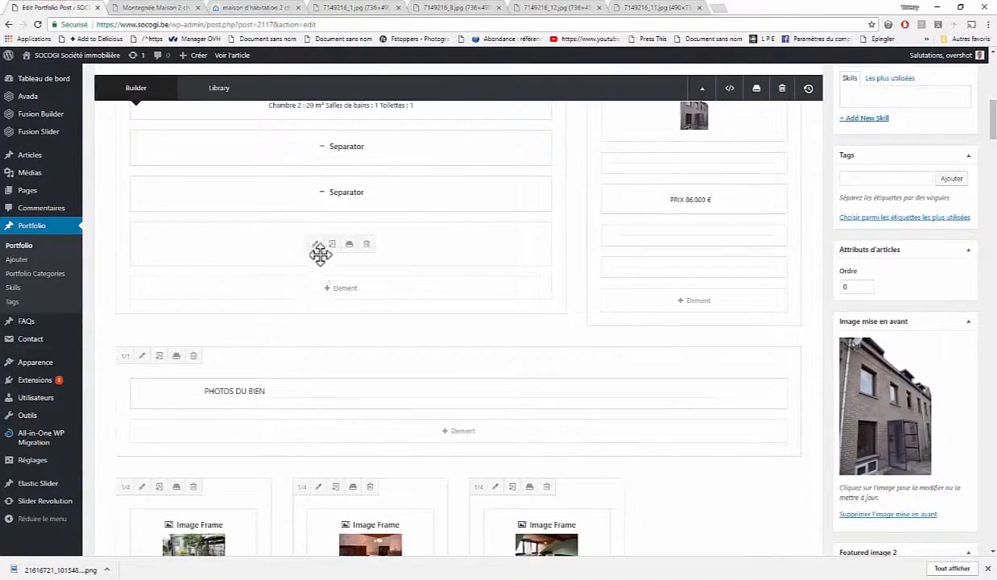
pyautogui.click(316, 248)
pyautogui.scroll(-6, 459, 402)
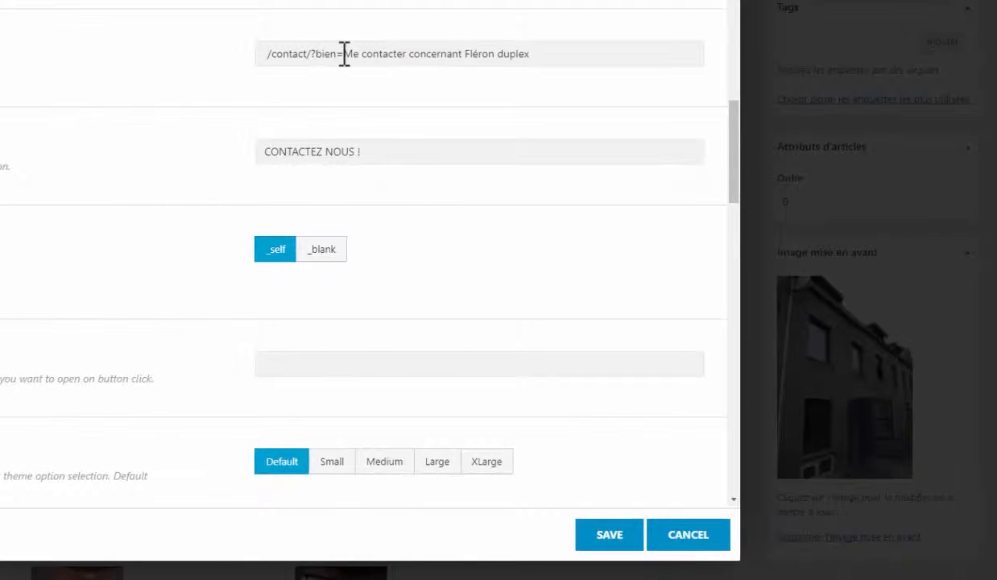
pyautogui.click(345, 53)
pyautogui.moveTo(481, 56); pyautogui.dragTo(494, 56)
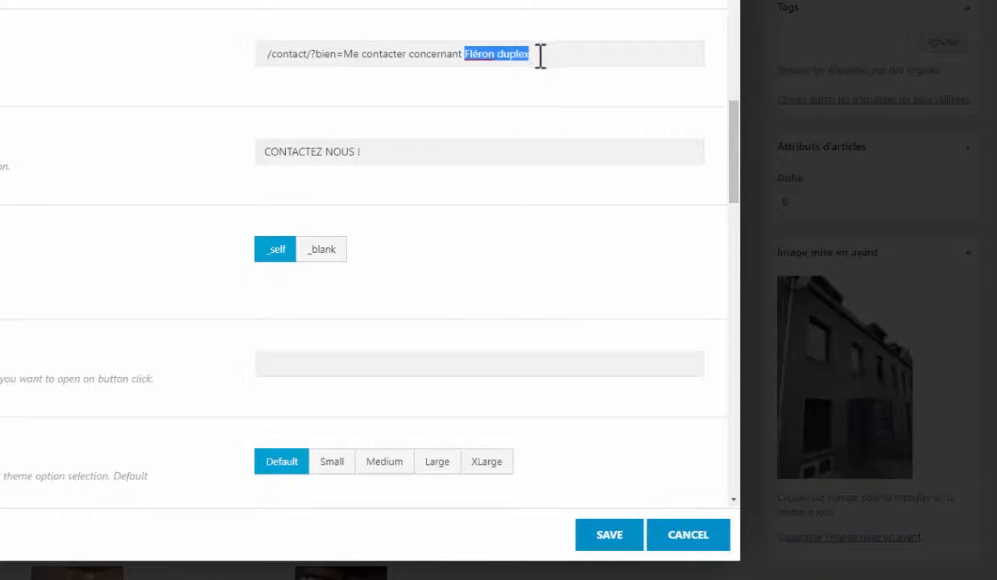
pyautogui.write('Mais')
pyautogui.click(581, 534)
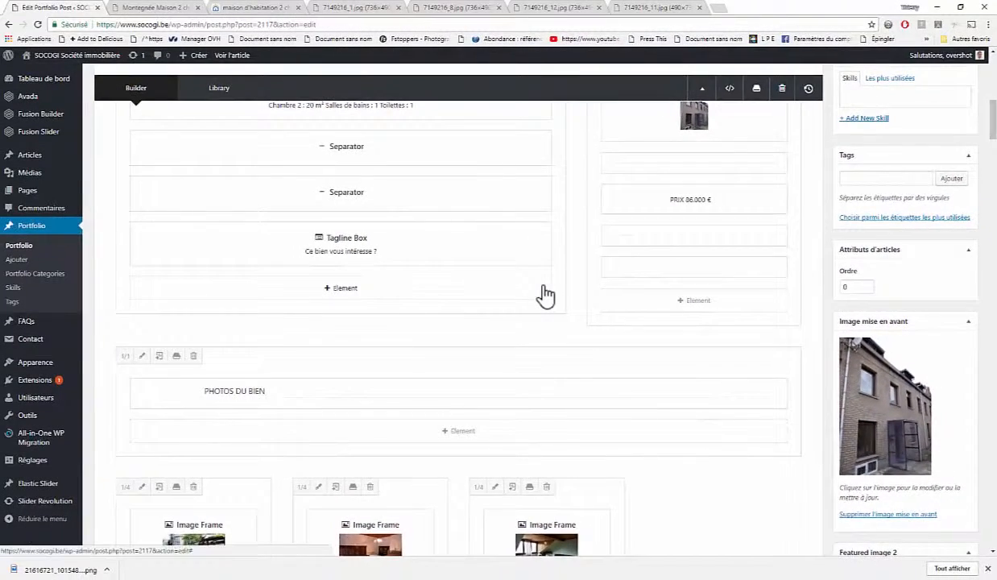
pyautogui.scroll(5, 463, 265)
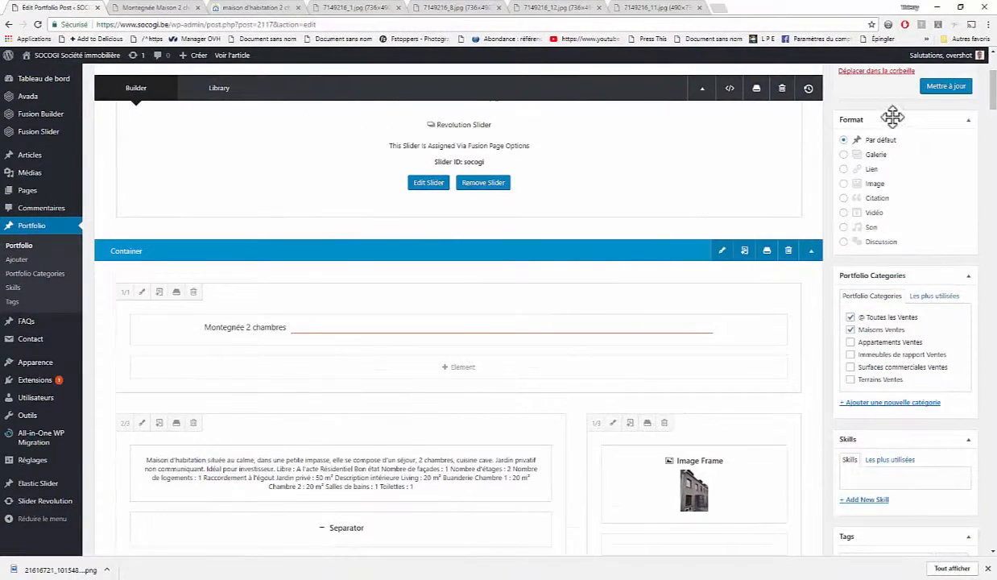
pyautogui.scroll(-10, 527, 348)
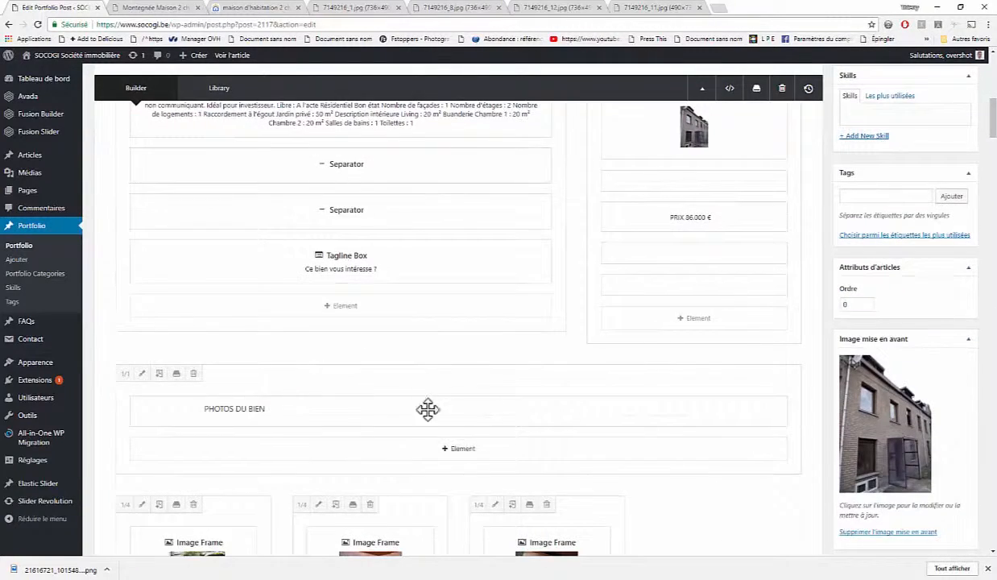
pyautogui.scroll(-2, 421, 377)
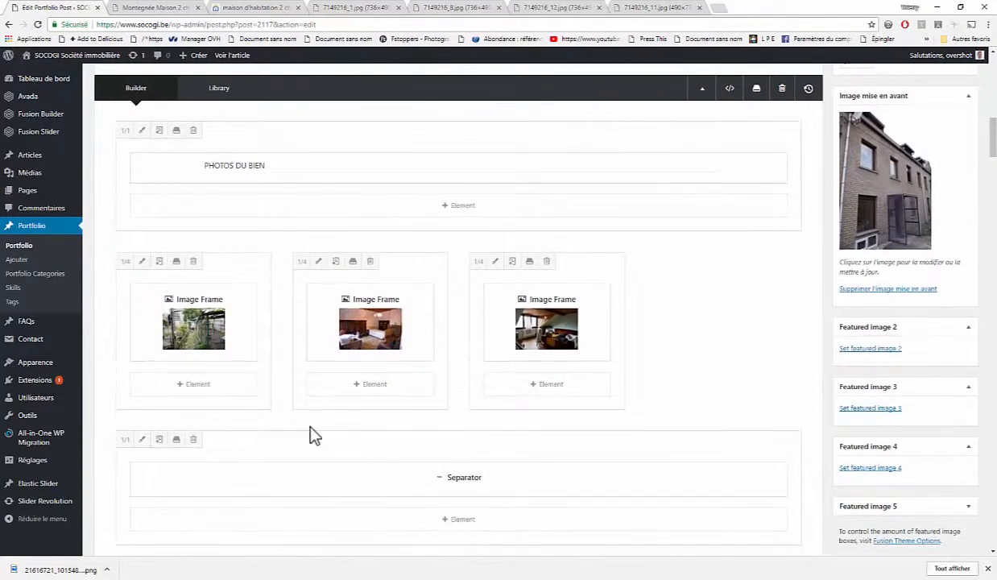
pyautogui.scroll(-5, 314, 435)
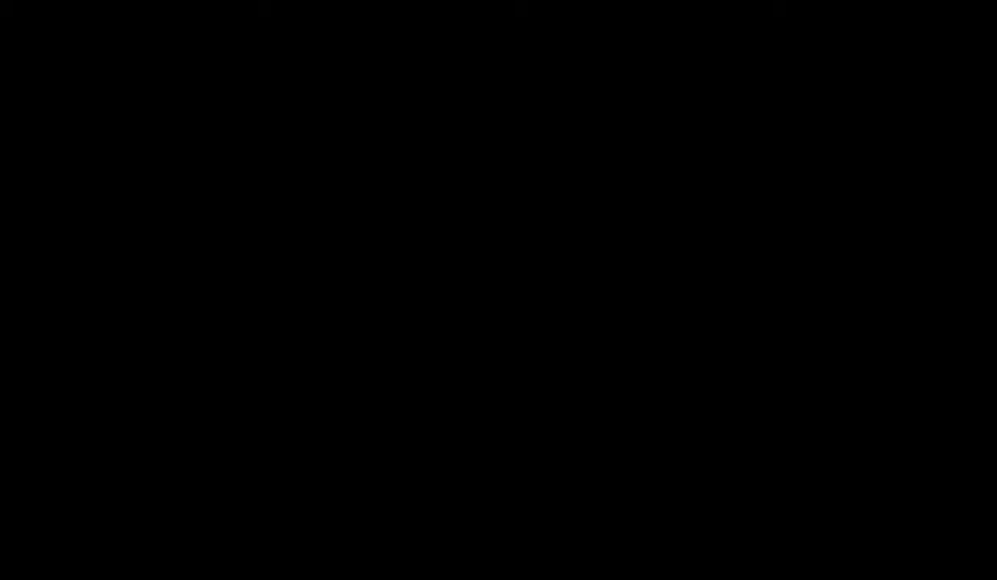